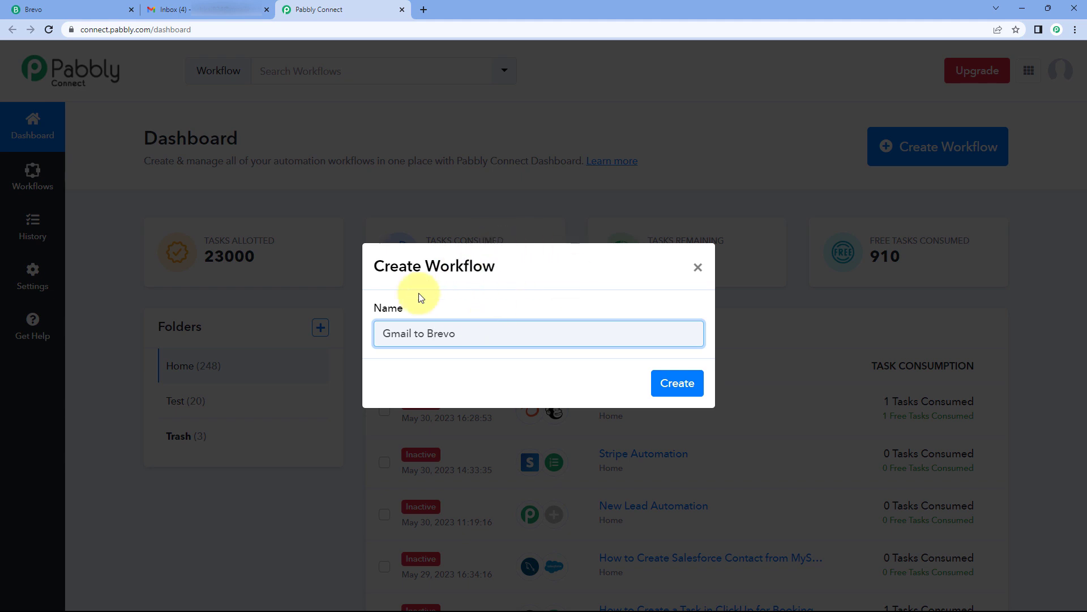
# Step: Create a workflow named "Gmail to Brevo" in Pabbly Connect
pyautogui.click(432, 332)
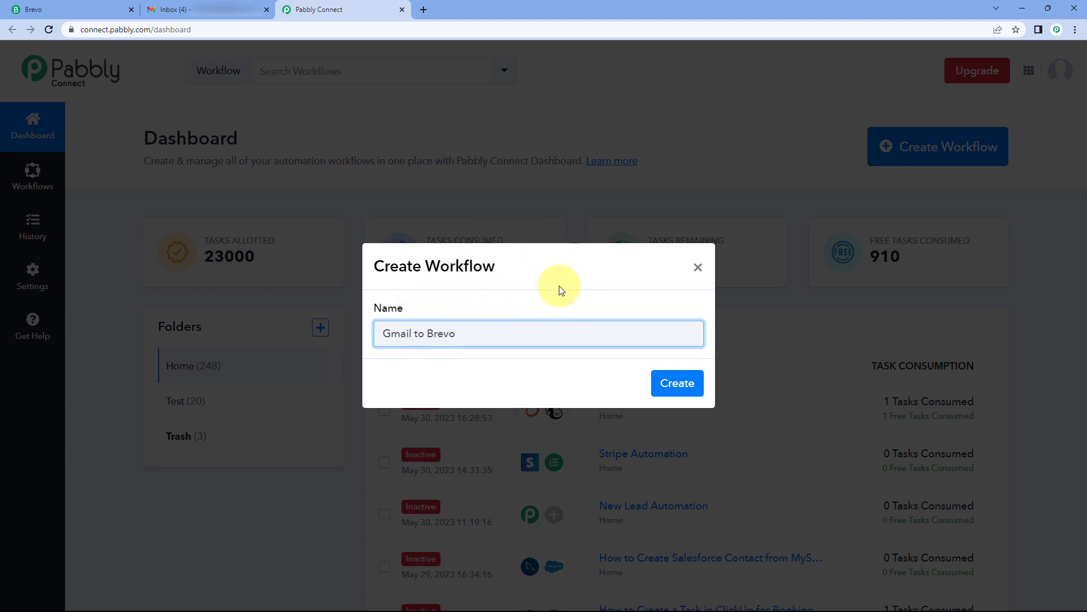
pyautogui.click(672, 391)
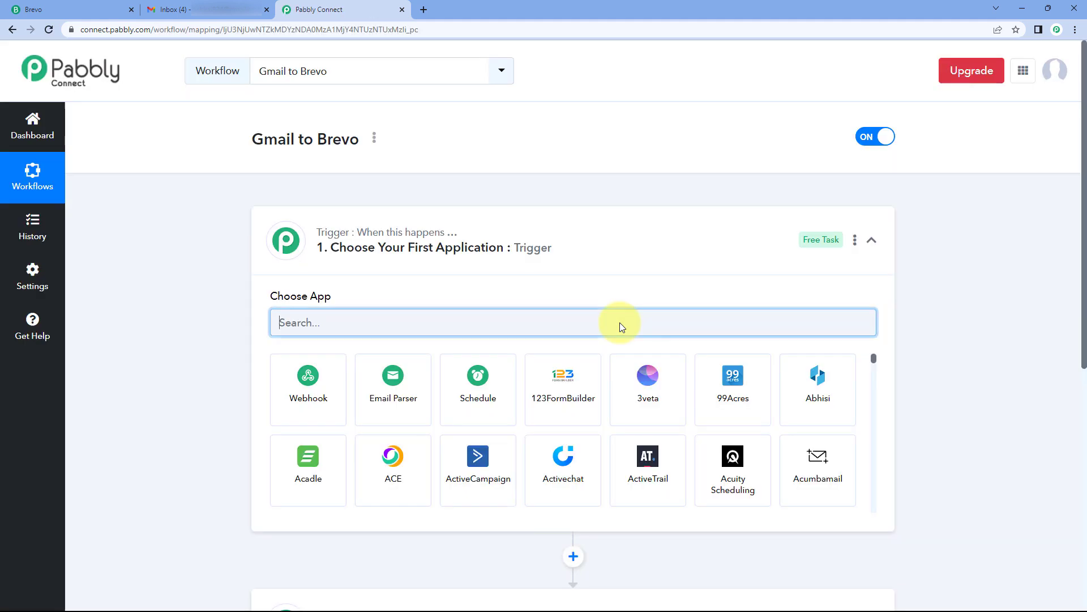
# Step: Review the descriptions of the workflow's trigger and action steps, ending with the trigger's app selection open
pyautogui.click(604, 222)
pyautogui.scroll(-1, 222, 239)
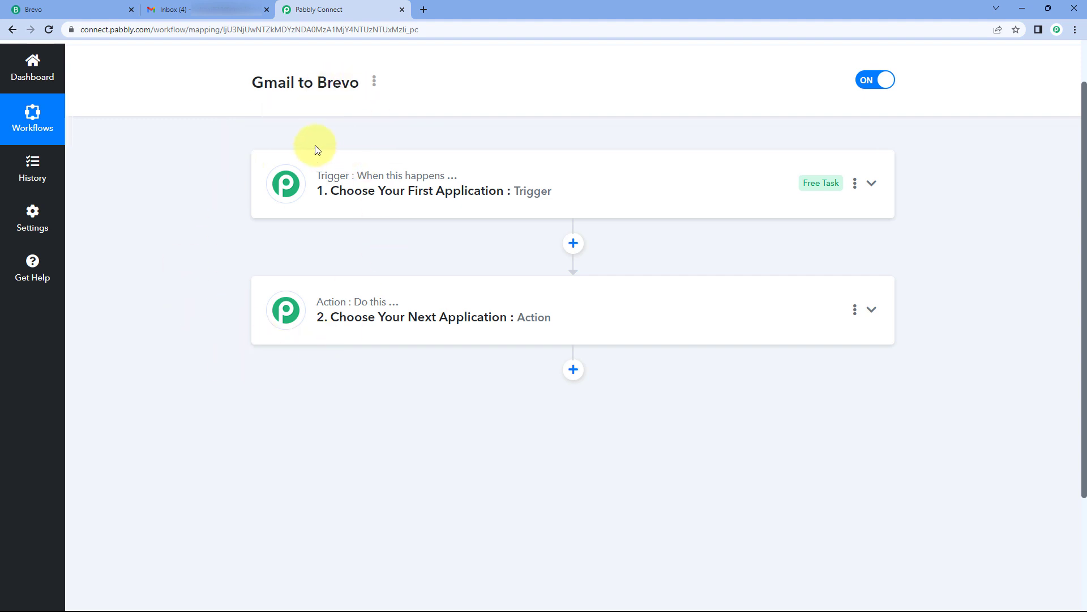
pyautogui.moveTo(359, 173)
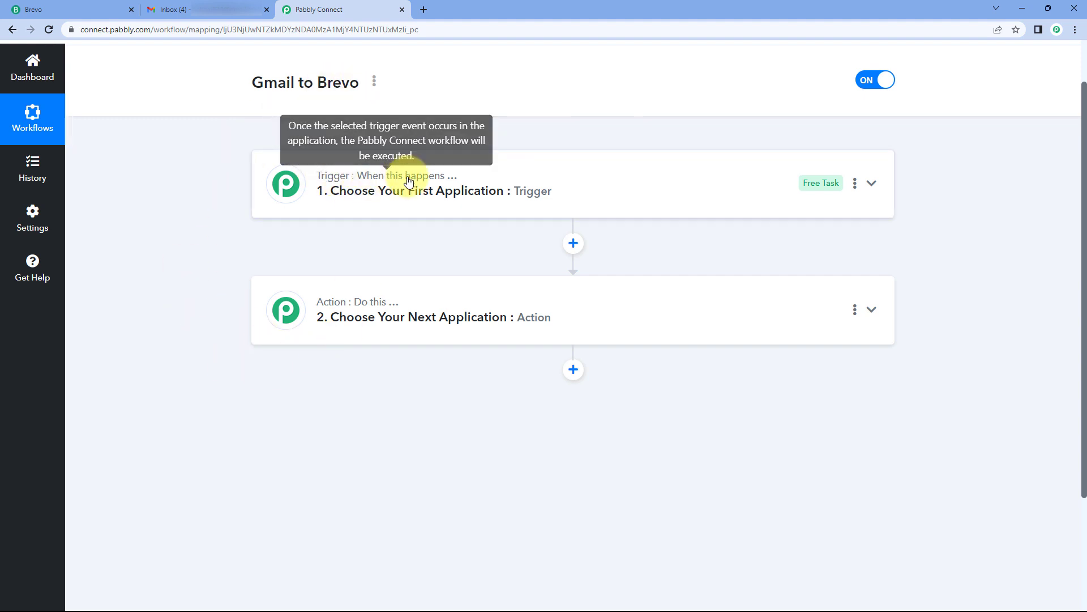
pyautogui.moveTo(329, 308)
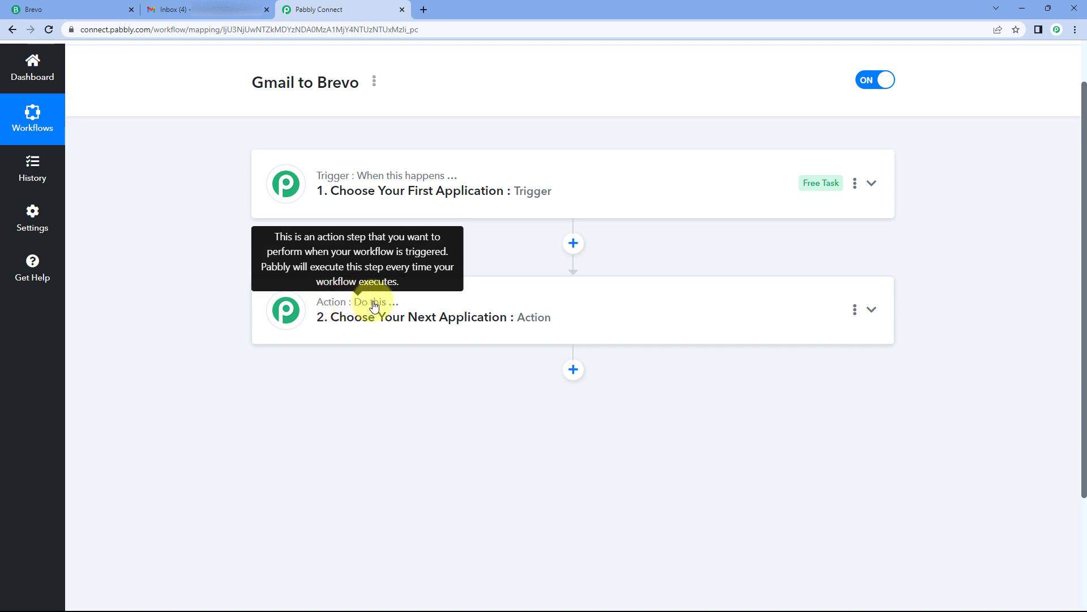
pyautogui.click(460, 189)
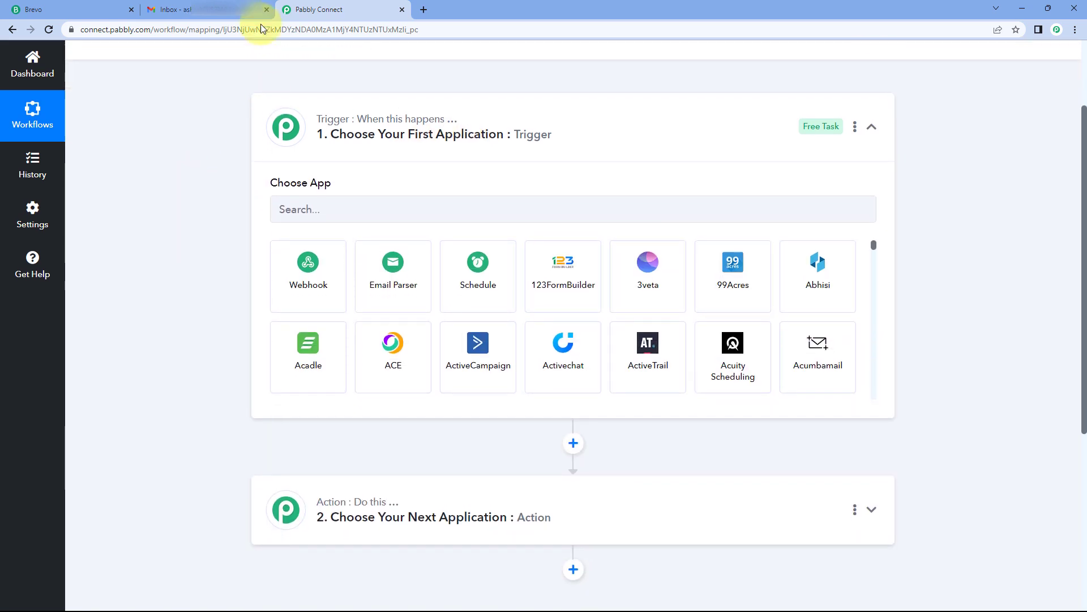
# Step: Move the Gmail inbox tab ahead of the Brevo tab and return to the Pabbly Connect workflow
pyautogui.click(216, 9)
pyautogui.moveTo(142, 6); pyautogui.dragTo(116, 6)
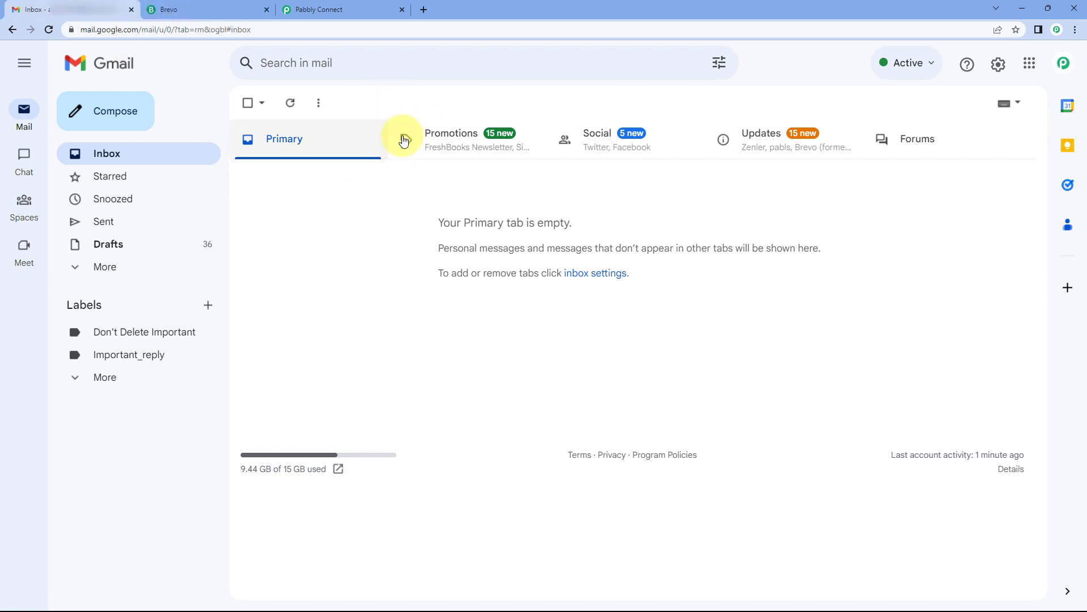
pyautogui.click(329, 9)
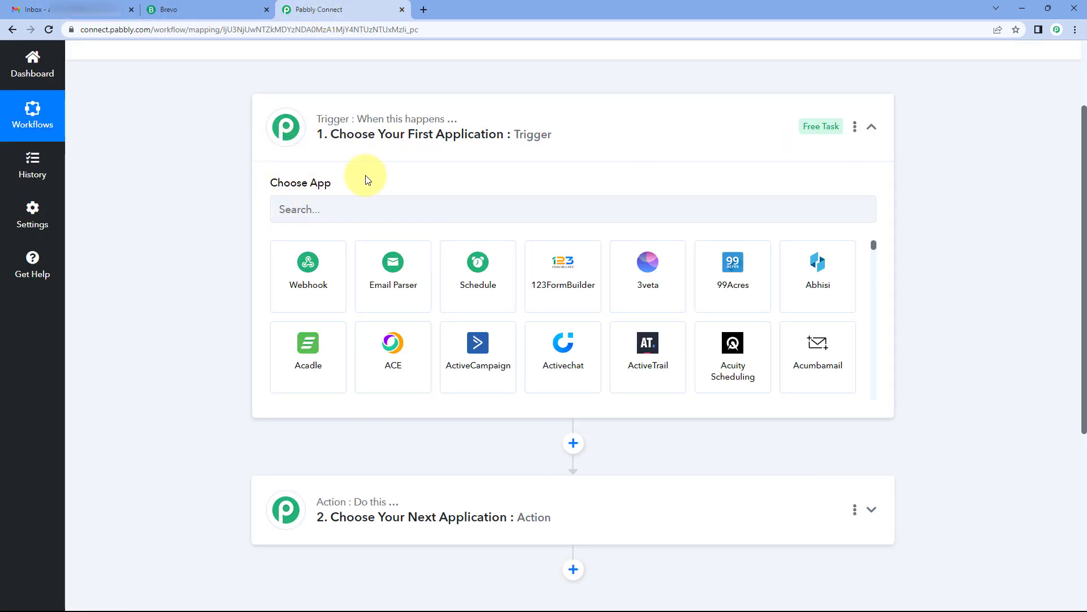
# Step: Examine the Gmail inbox and the workflow's trigger and action steps in Pabbly Connect
pyautogui.click(85, 9)
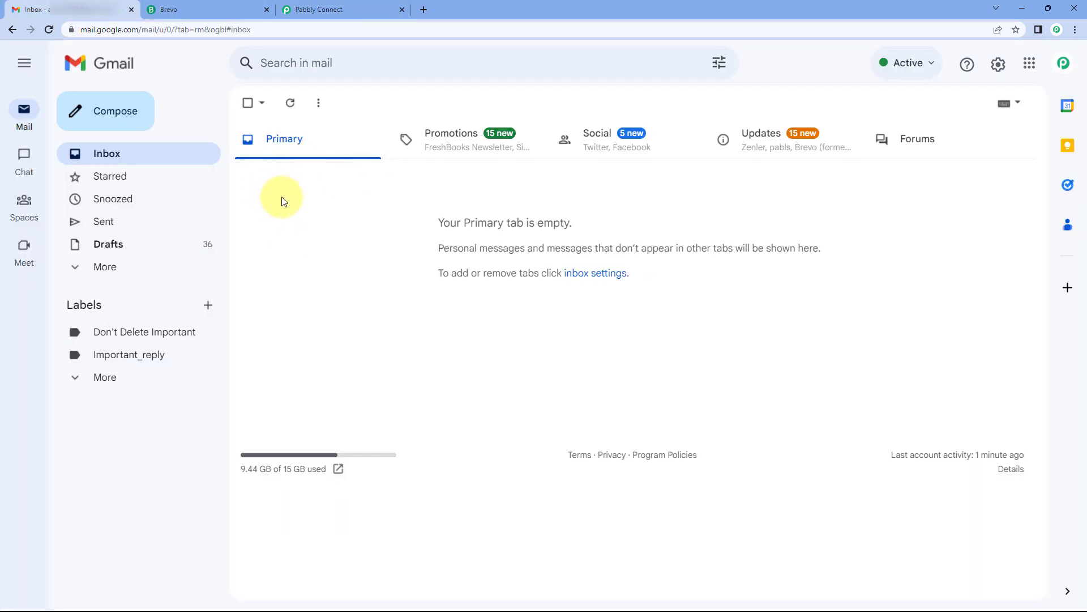
pyautogui.click(351, 9)
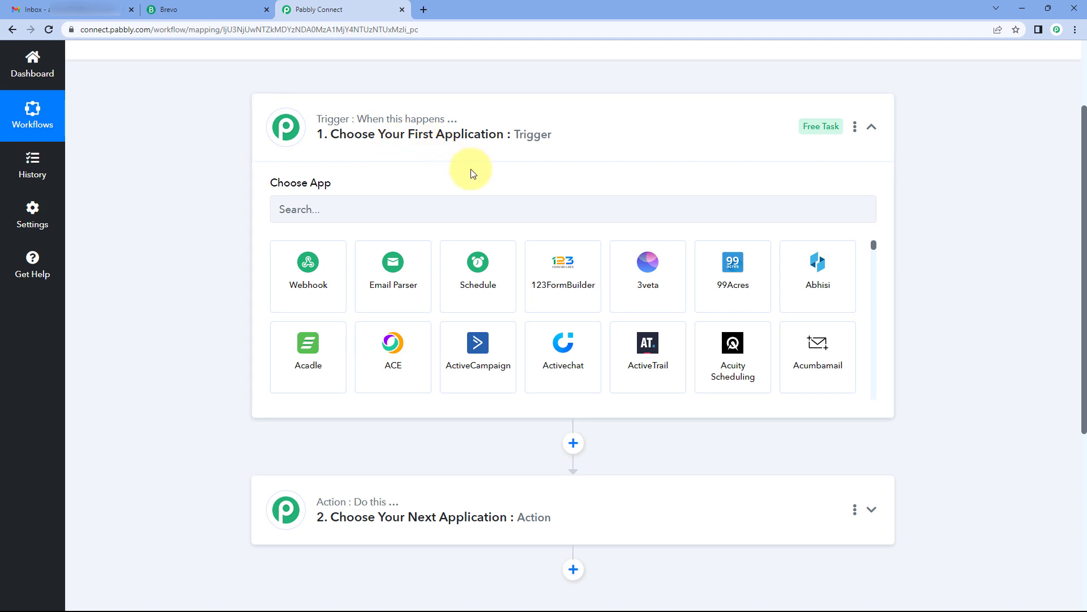
pyautogui.click(85, 9)
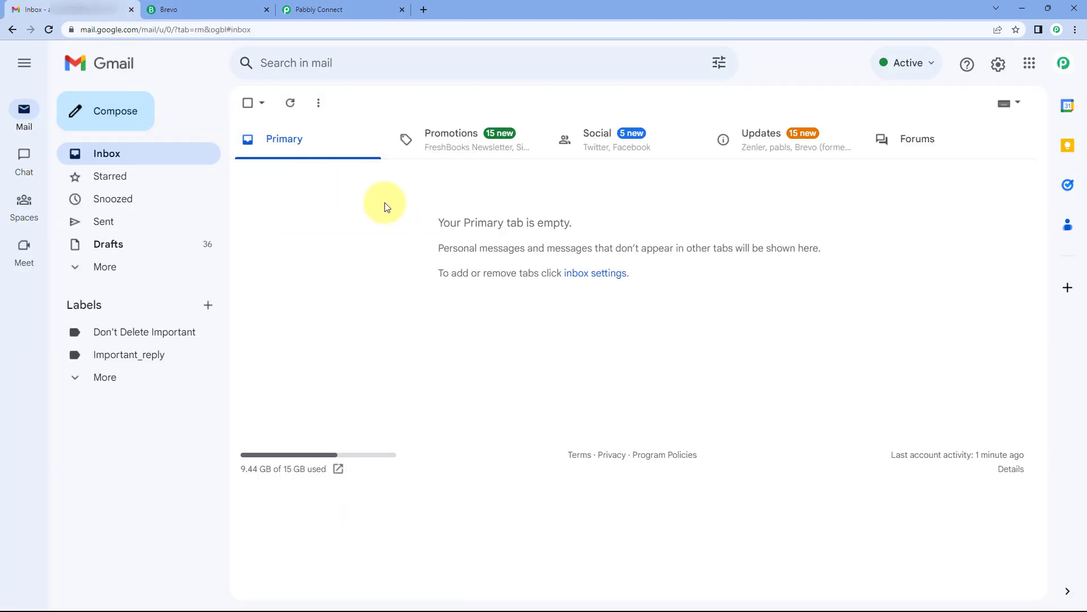
pyautogui.click(342, 9)
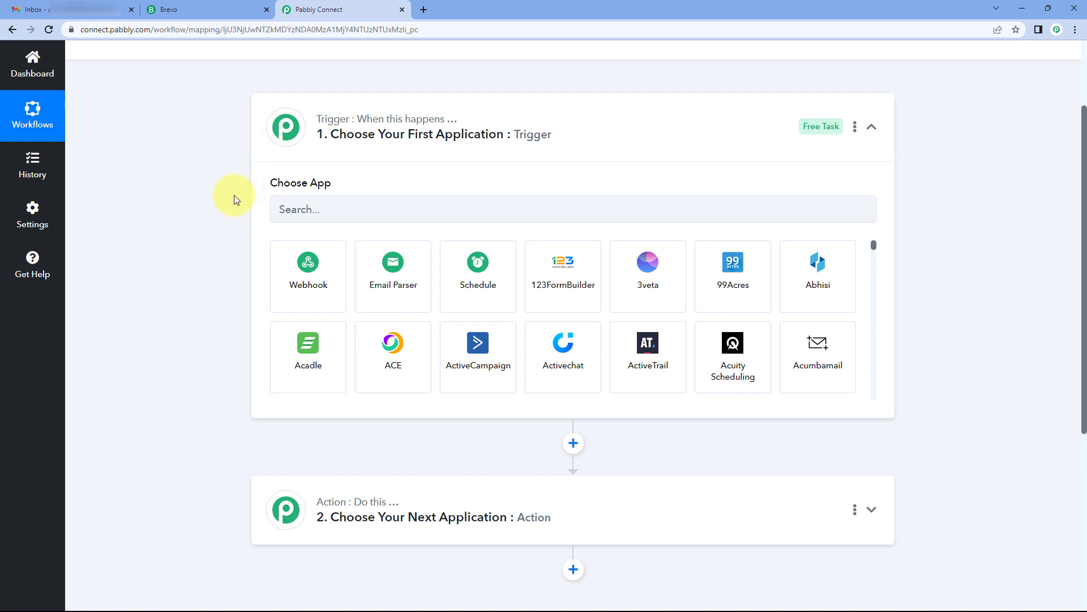
pyautogui.scroll(-1, 236, 198)
pyautogui.scroll(-1, 222, 237)
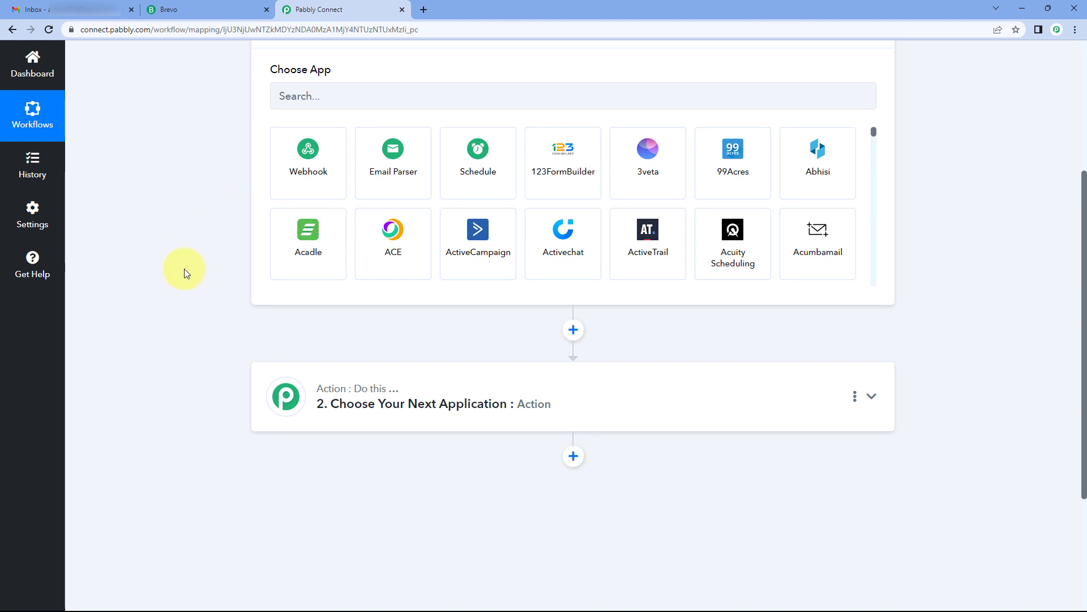
pyautogui.scroll(-1, 212, 277)
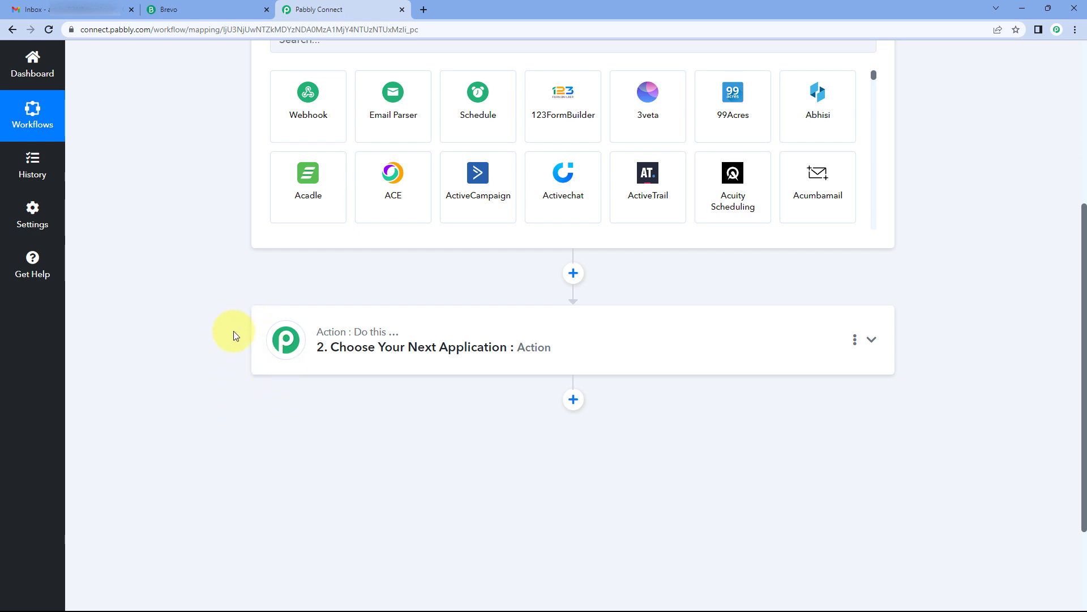
pyautogui.scroll(3, 237, 336)
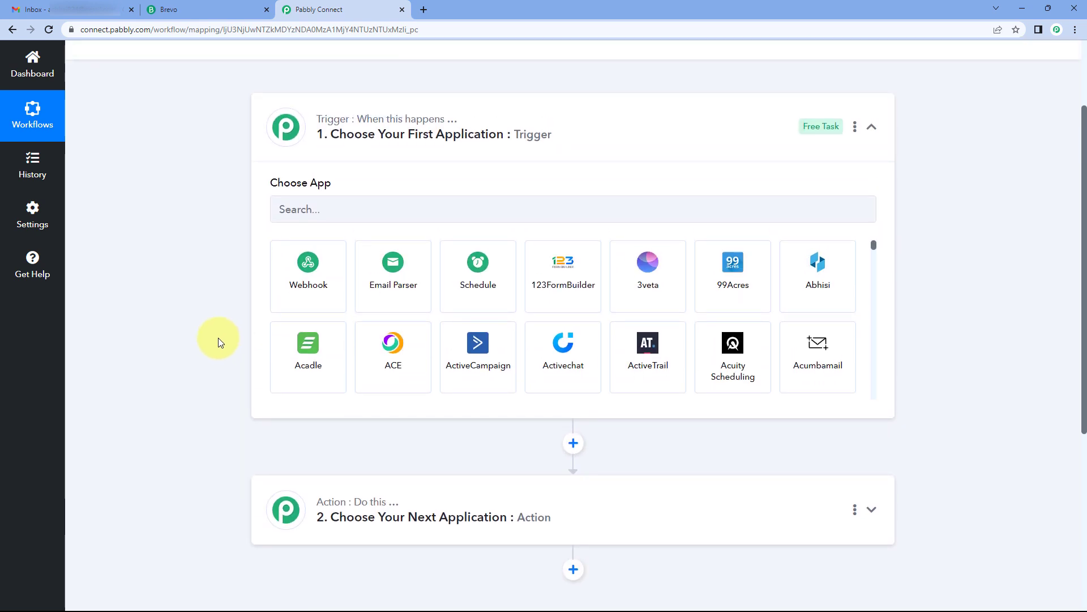
# Step: Choose Email Parser by Pabbly as the trigger application of the Pabbly Connect workflow
pyautogui.click(85, 10)
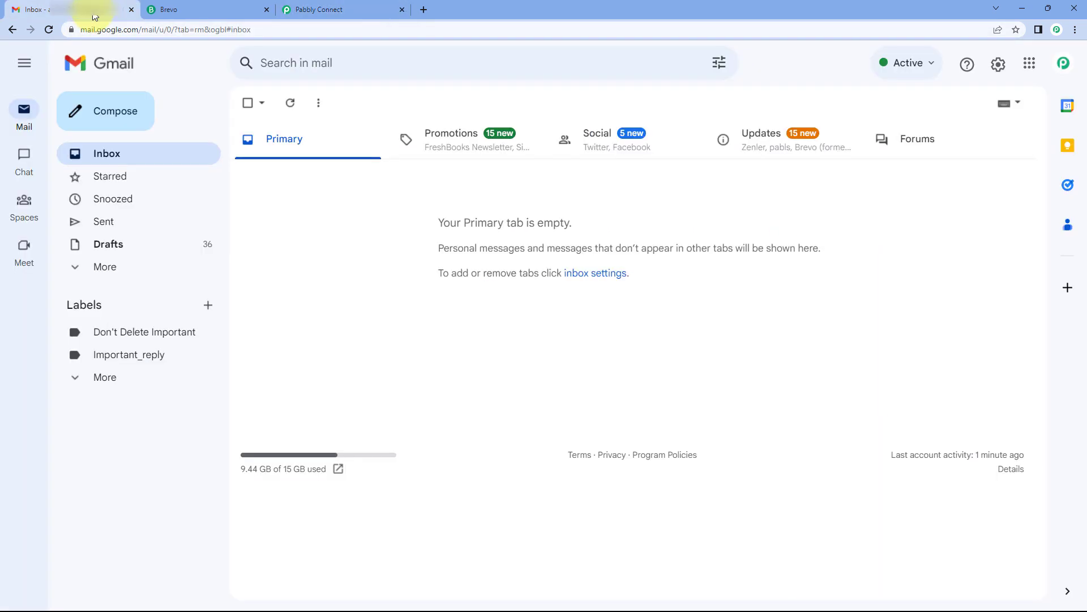
pyautogui.click(383, 7)
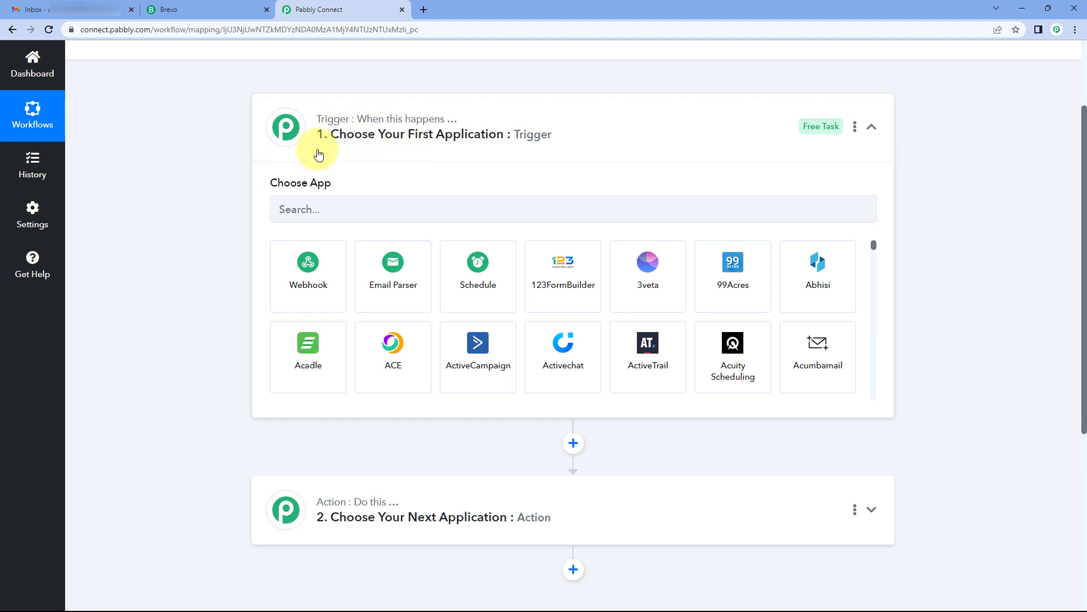
pyautogui.click(399, 283)
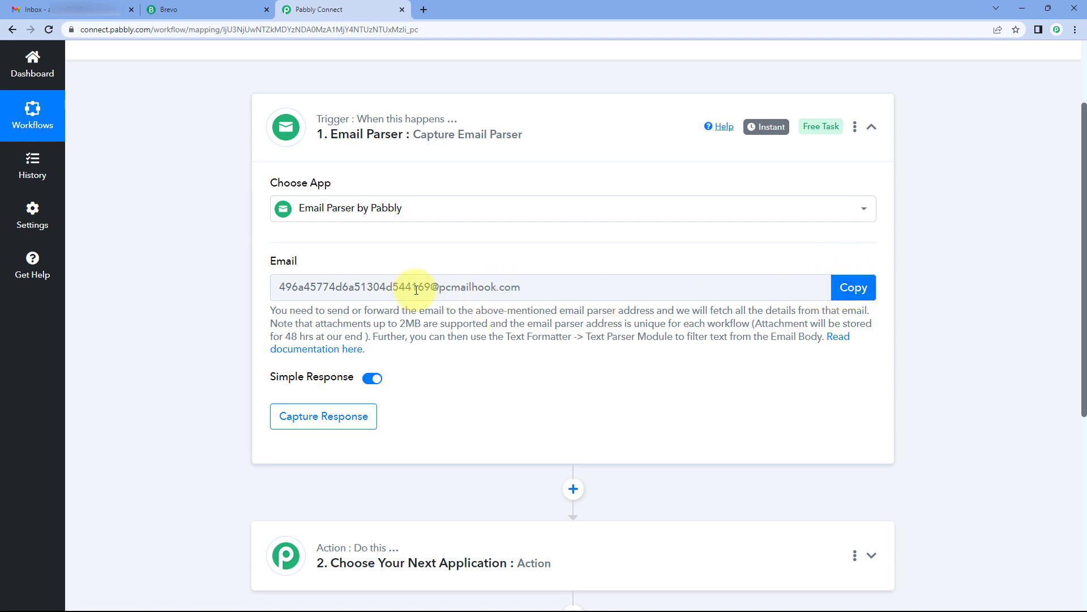
pyautogui.click(102, 6)
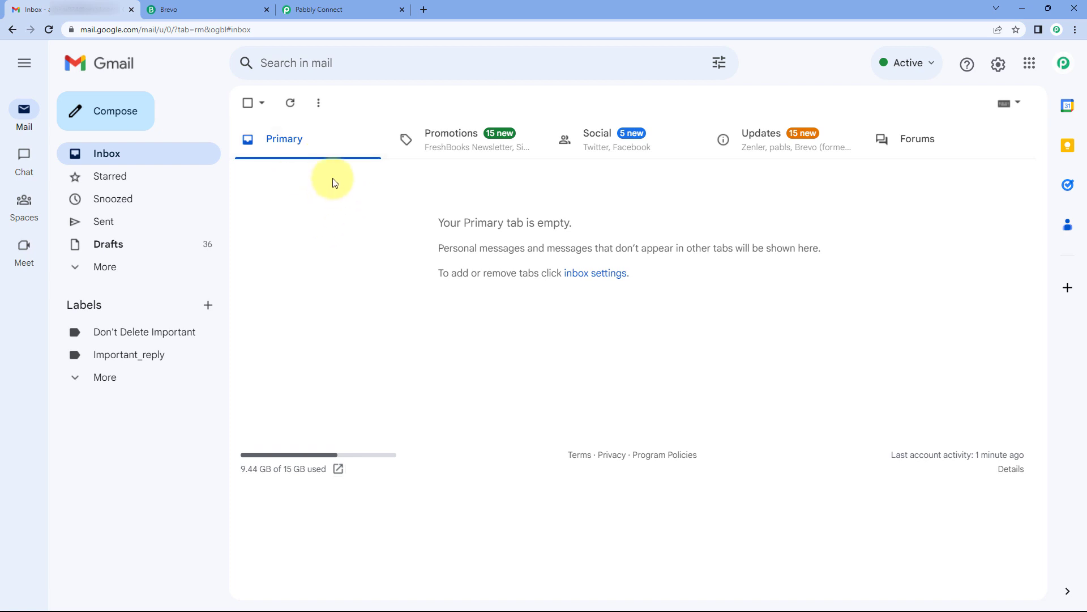
pyautogui.click(360, 5)
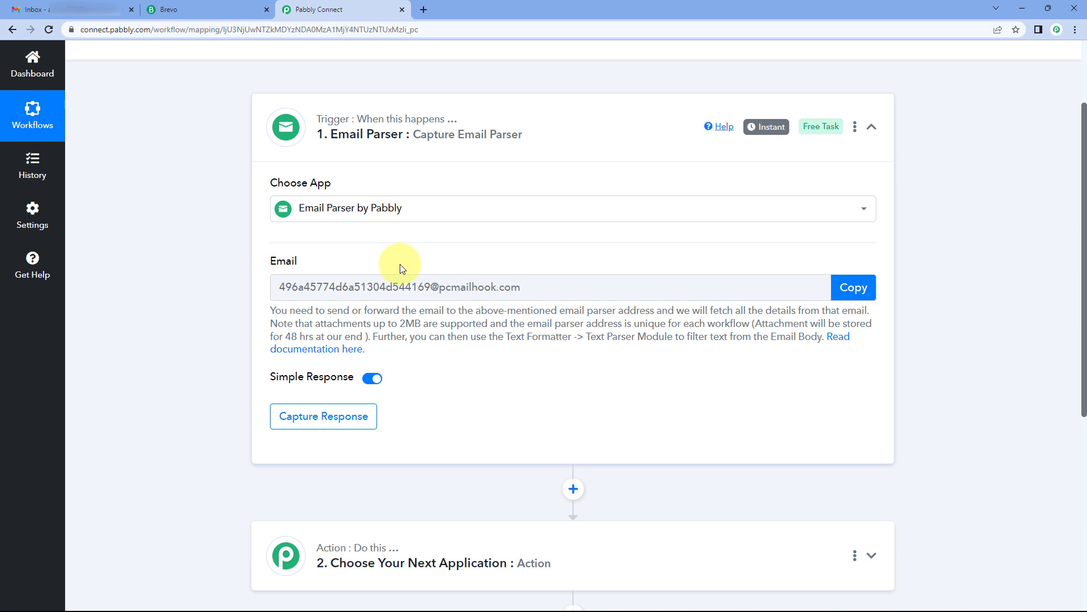
pyautogui.click(90, 10)
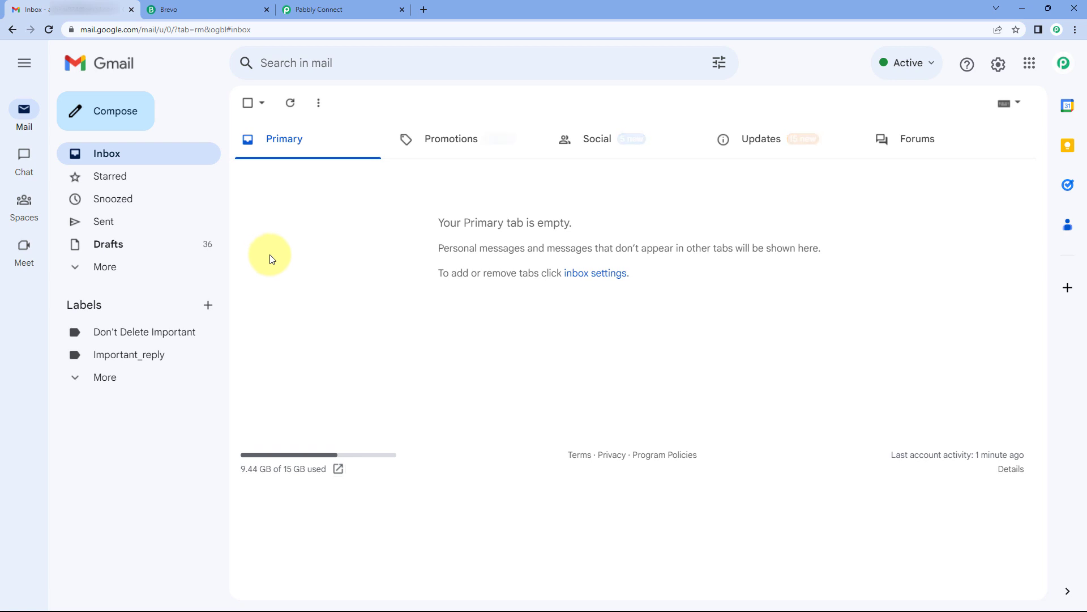
pyautogui.click(340, 9)
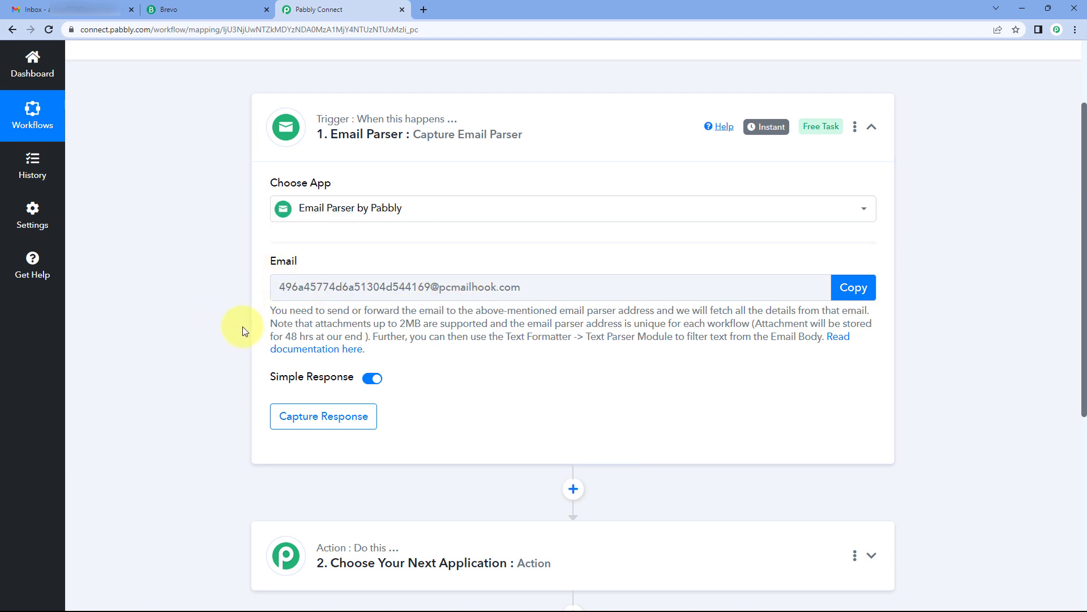
# Step: Read the forwarding instructions in the Email Parser trigger and copy its email address
pyautogui.scroll(-2, 242, 326)
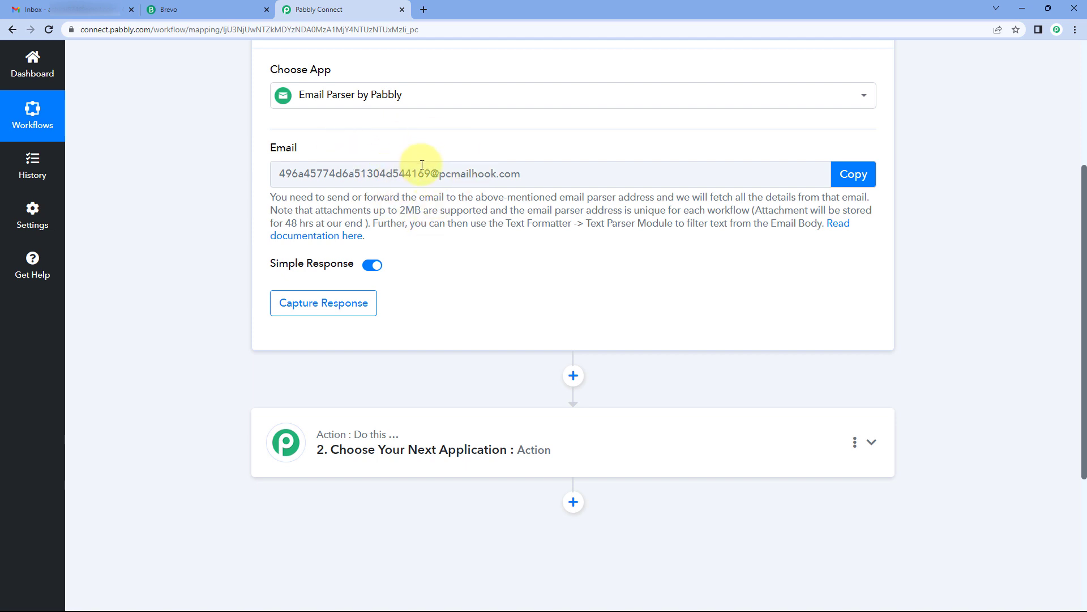
pyautogui.moveTo(270, 198); pyautogui.dragTo(849, 246)
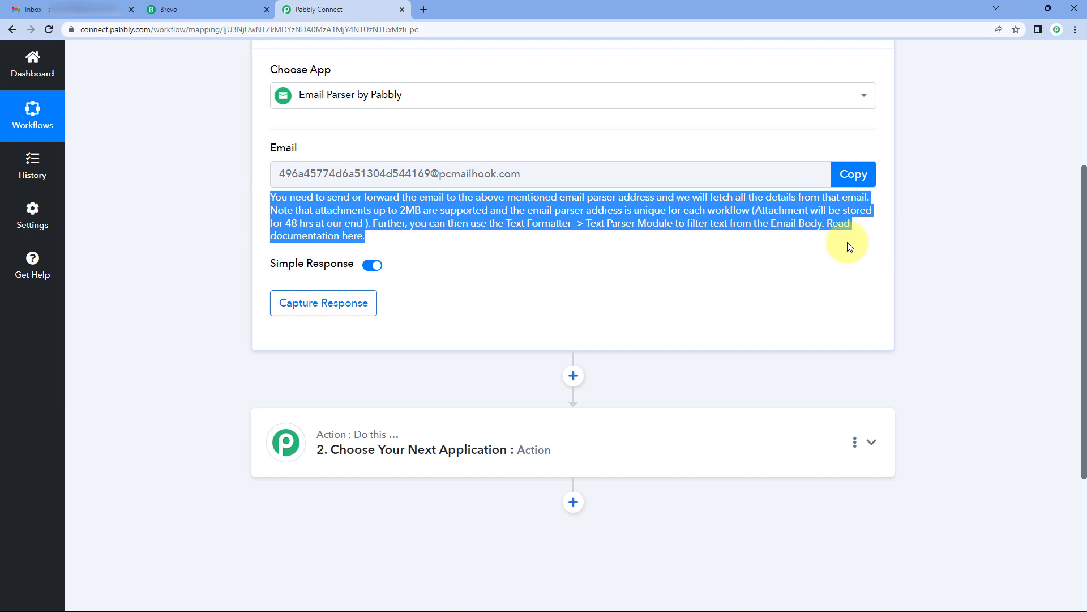
pyautogui.click(857, 178)
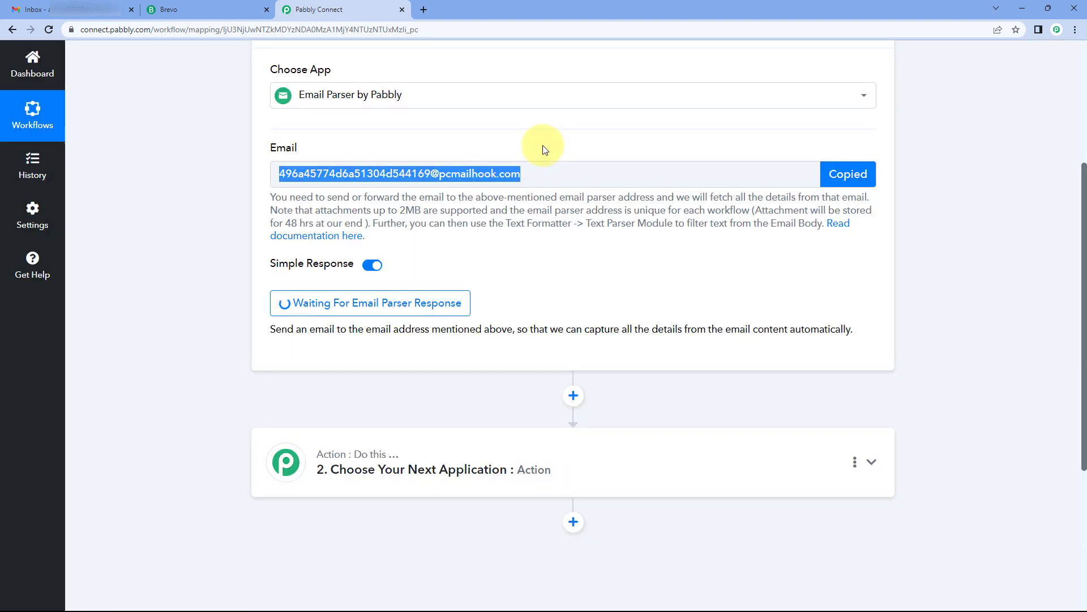
# Step: Switch to Gmail, open its Forwarding and POP/IMAP settings and start adding a forwarding address
pyautogui.click(31, 10)
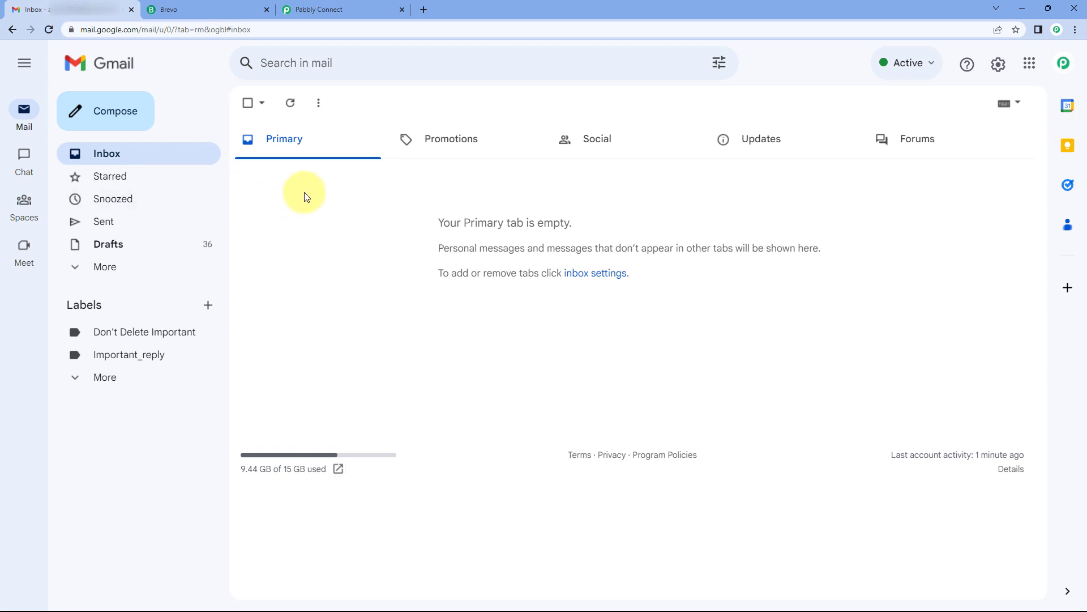
pyautogui.click(998, 67)
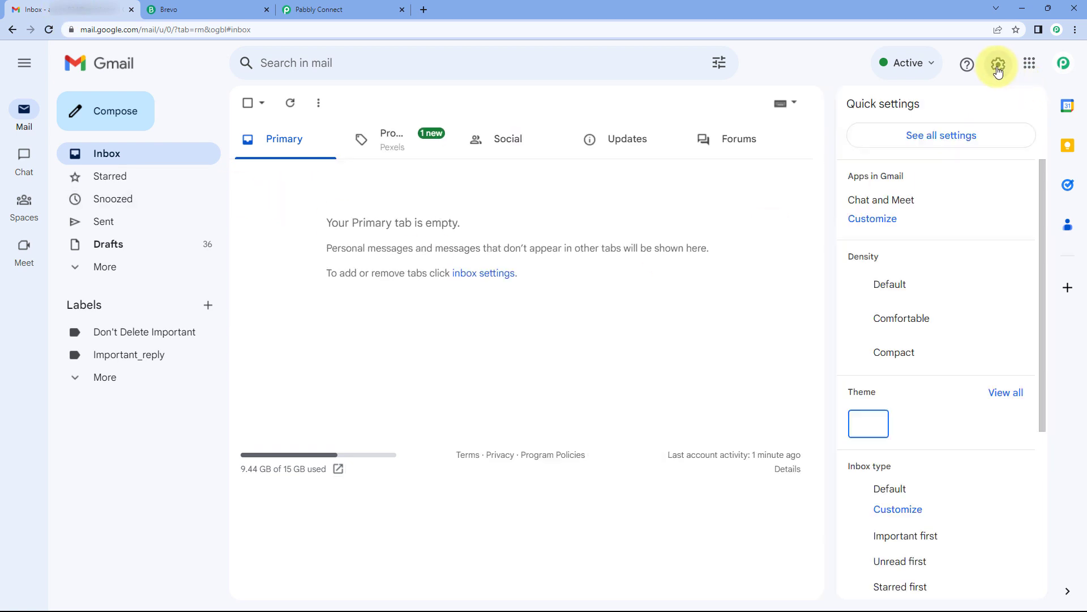
pyautogui.click(953, 141)
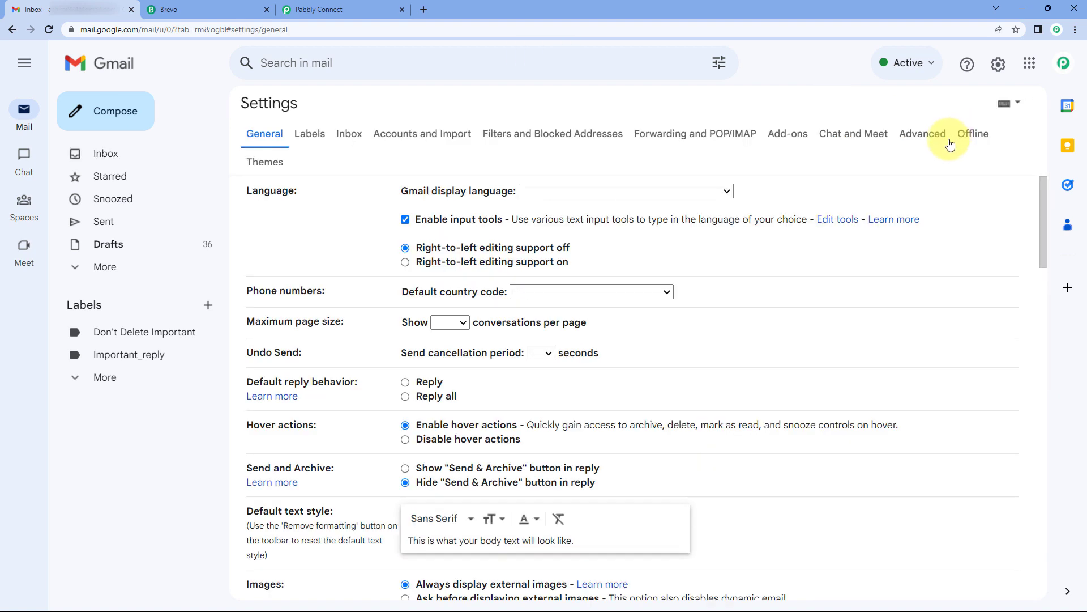
pyautogui.click(680, 139)
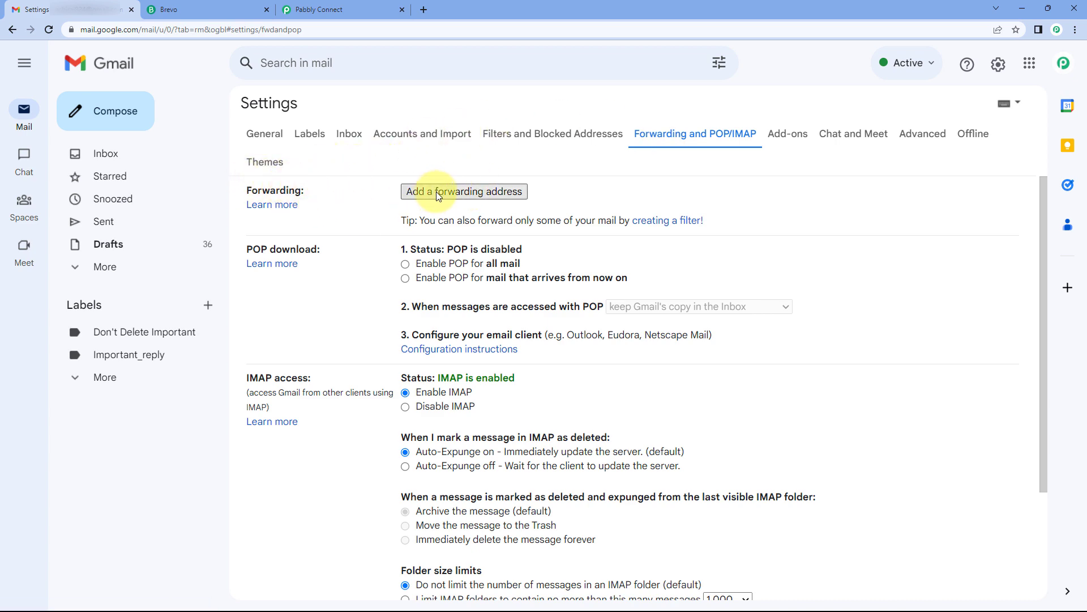
pyautogui.click(474, 192)
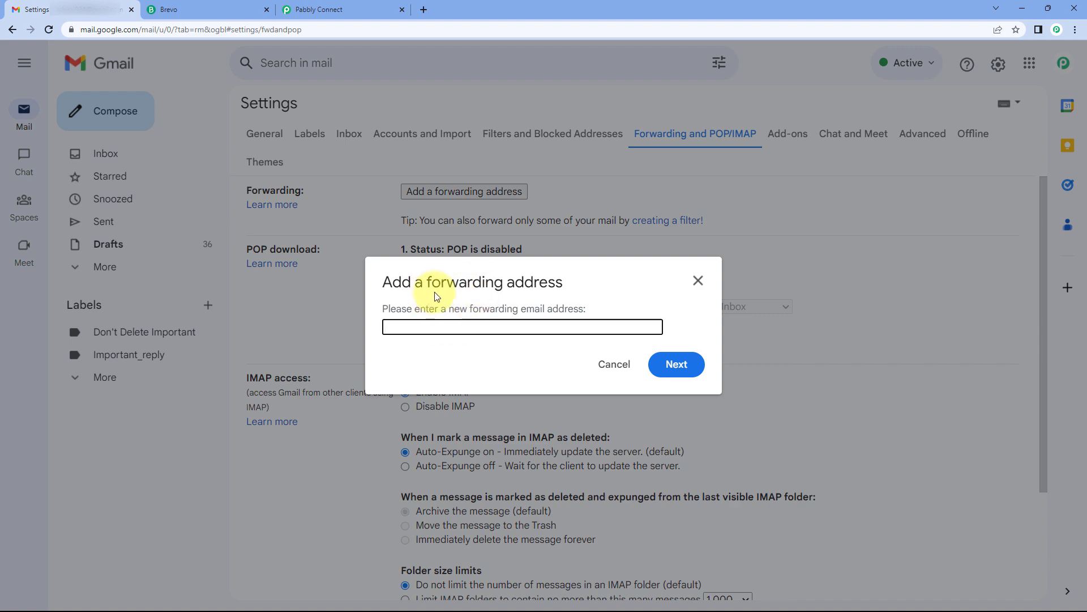
# Step: Copy the Email Parser address from the Pabbly Connect trigger and enter it as the new forwarding address in Gmail
pyautogui.click(373, 5)
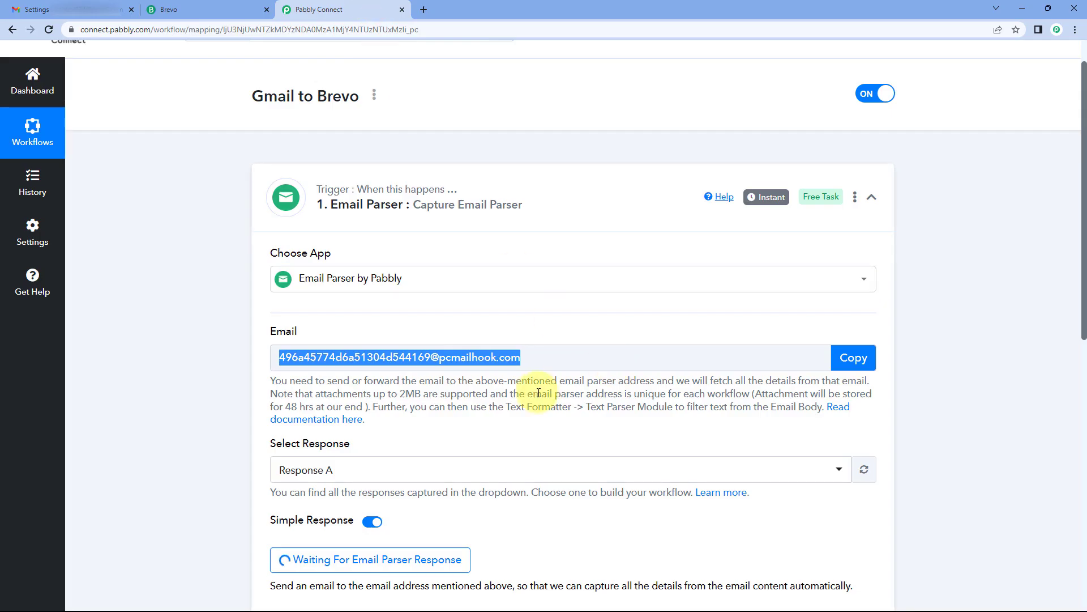
pyautogui.click(859, 361)
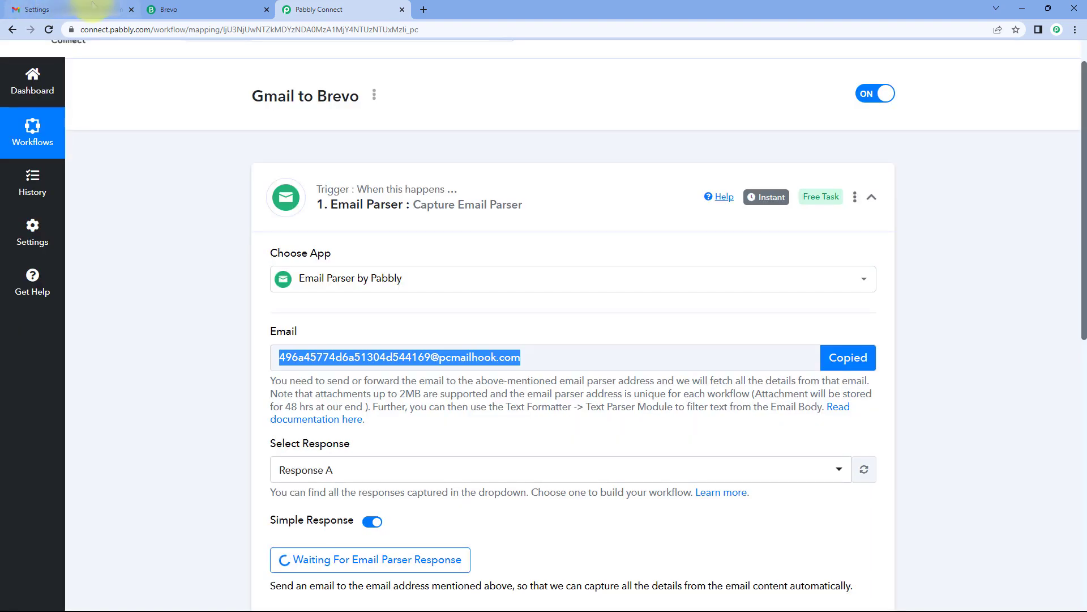
pyautogui.click(92, 4)
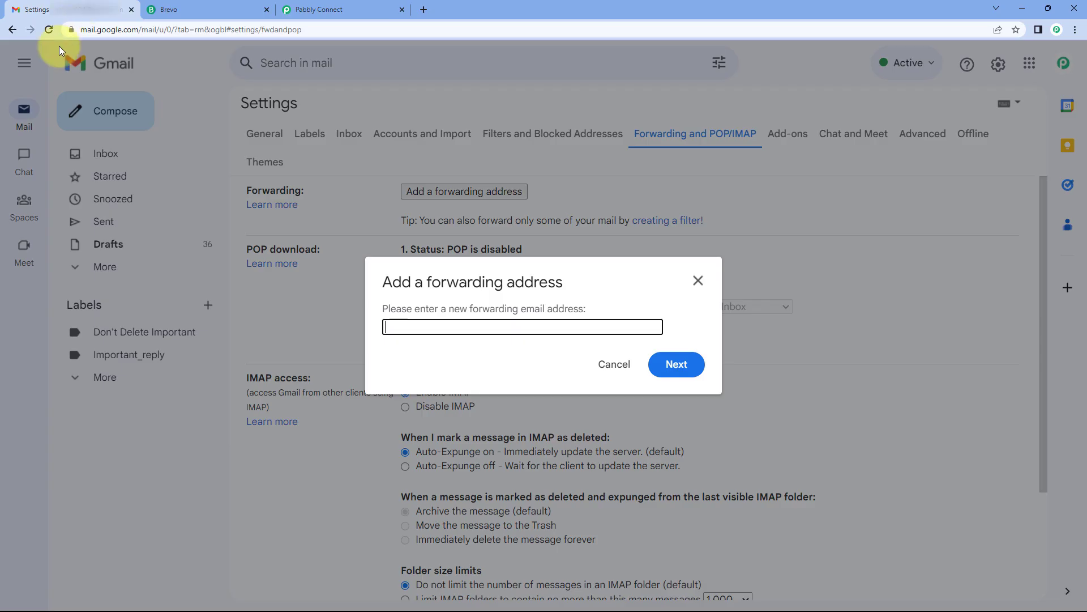
pyautogui.rightClick(425, 328)
pyautogui.click(460, 419)
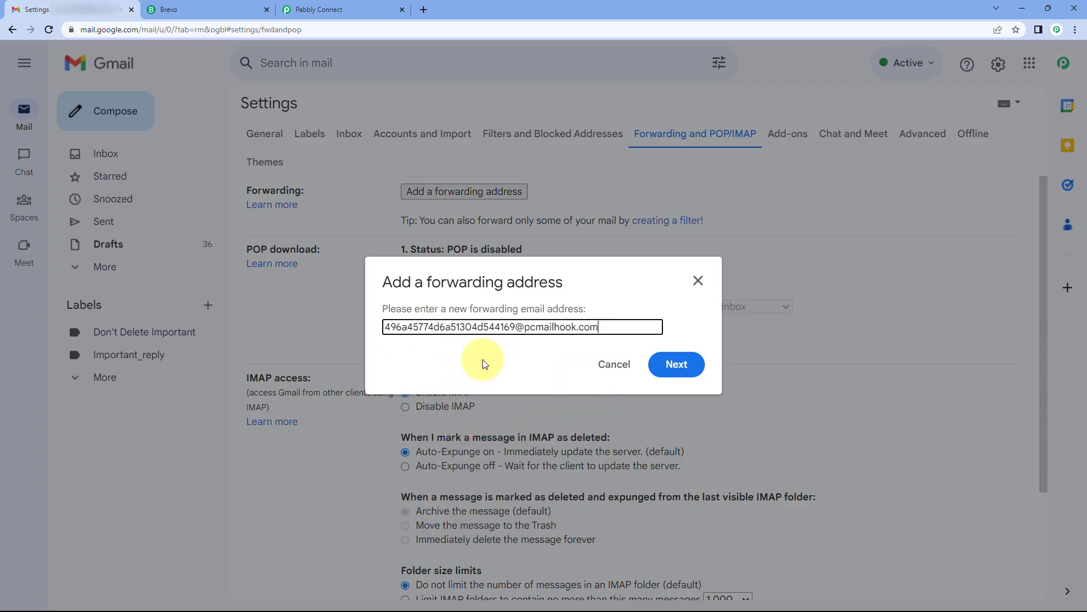
# Step: Submit the new forwarding address, proceed with the forwarding confirmation and dismiss the notice about the confirmation code
pyautogui.click(679, 365)
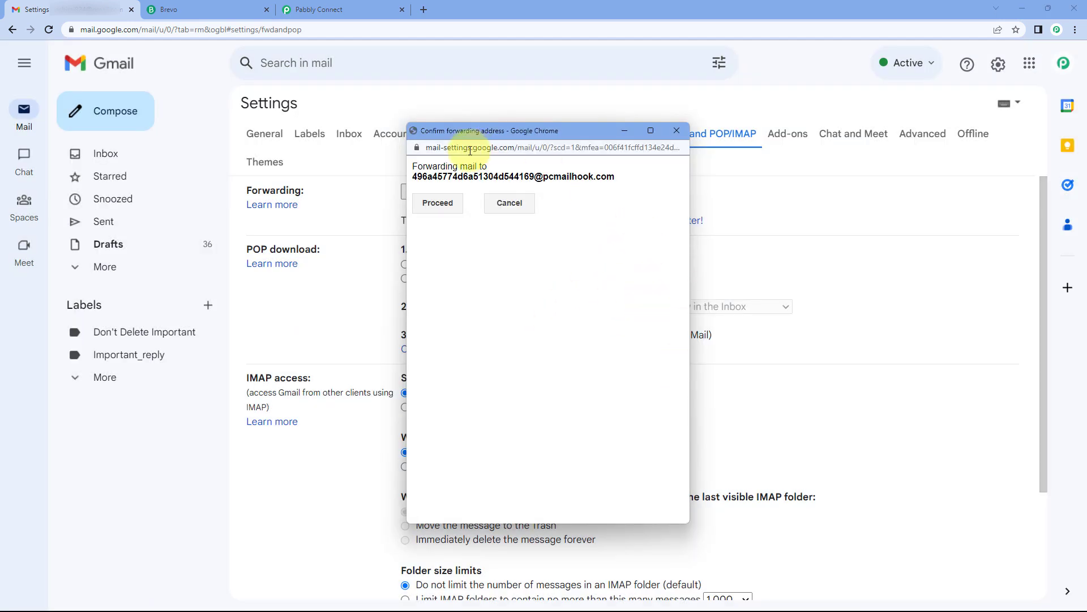
pyautogui.click(436, 203)
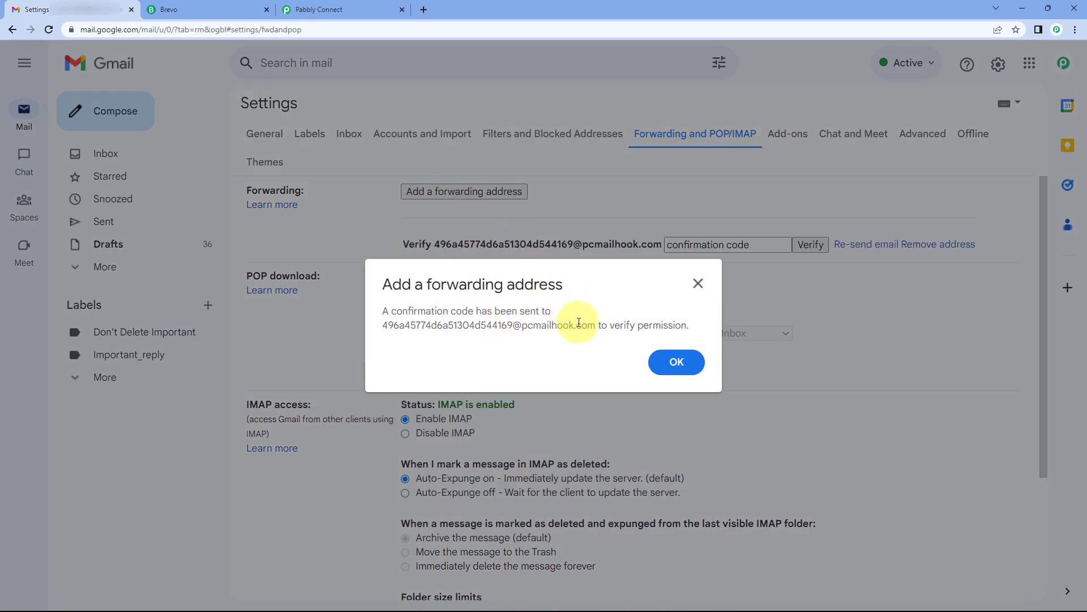
pyautogui.moveTo(594, 325); pyautogui.dragTo(383, 326)
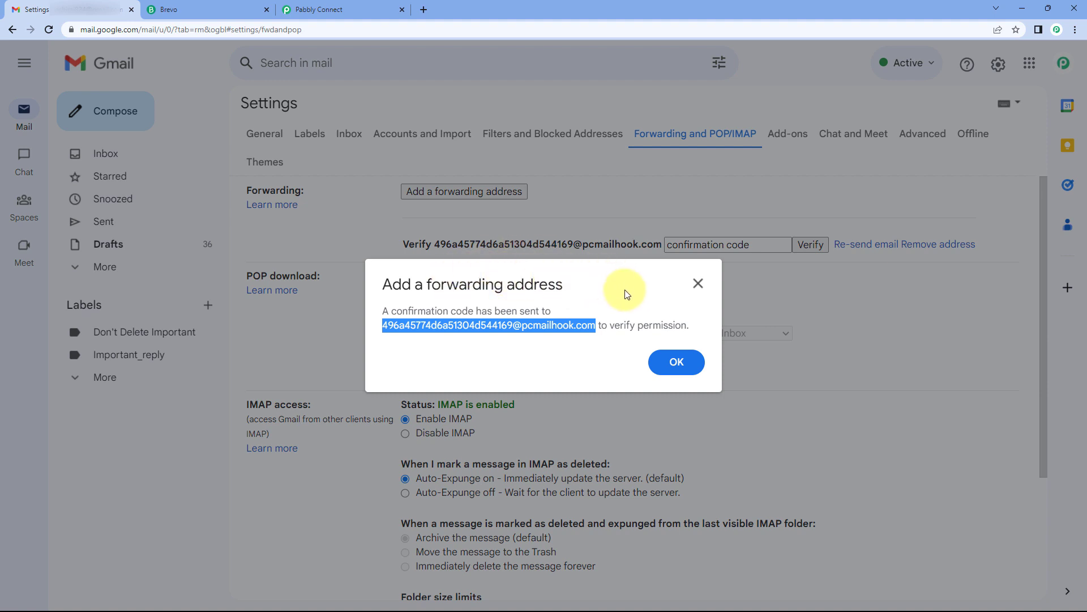
pyautogui.click(672, 365)
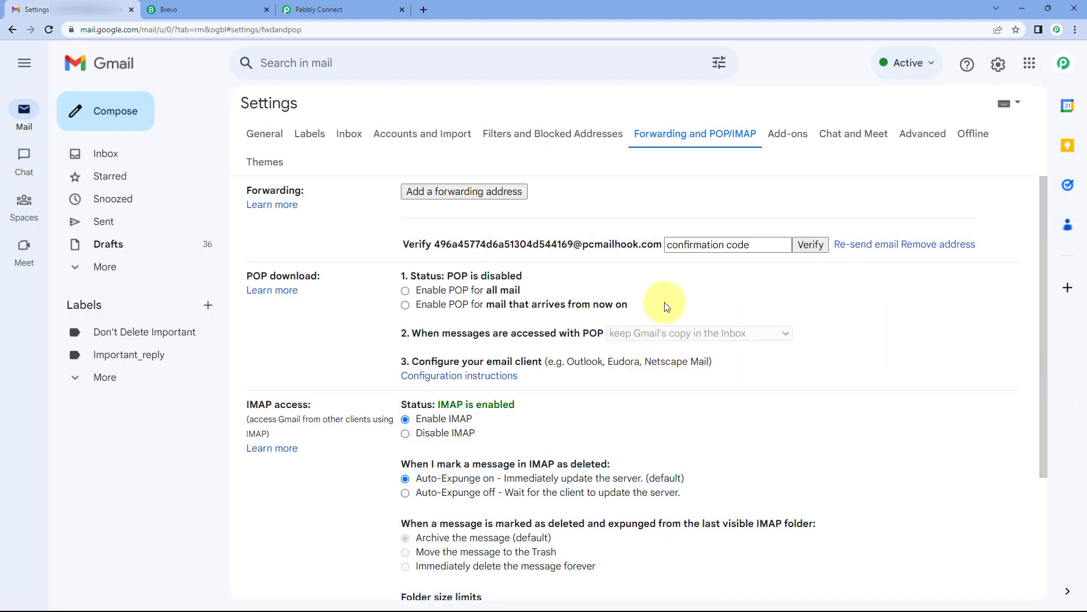
pyautogui.moveTo(435, 244); pyautogui.dragTo(657, 245)
pyautogui.click(619, 224)
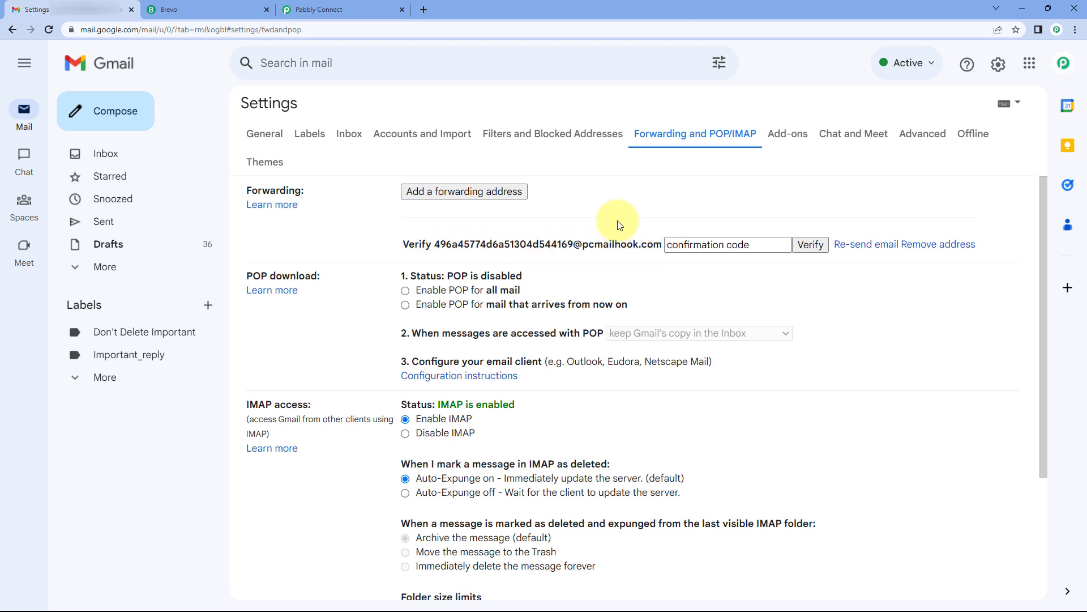
# Step: Switch to Pabbly Connect and examine the response captured by the Email Parser trigger, including its sender and header fields
pyautogui.click(369, 7)
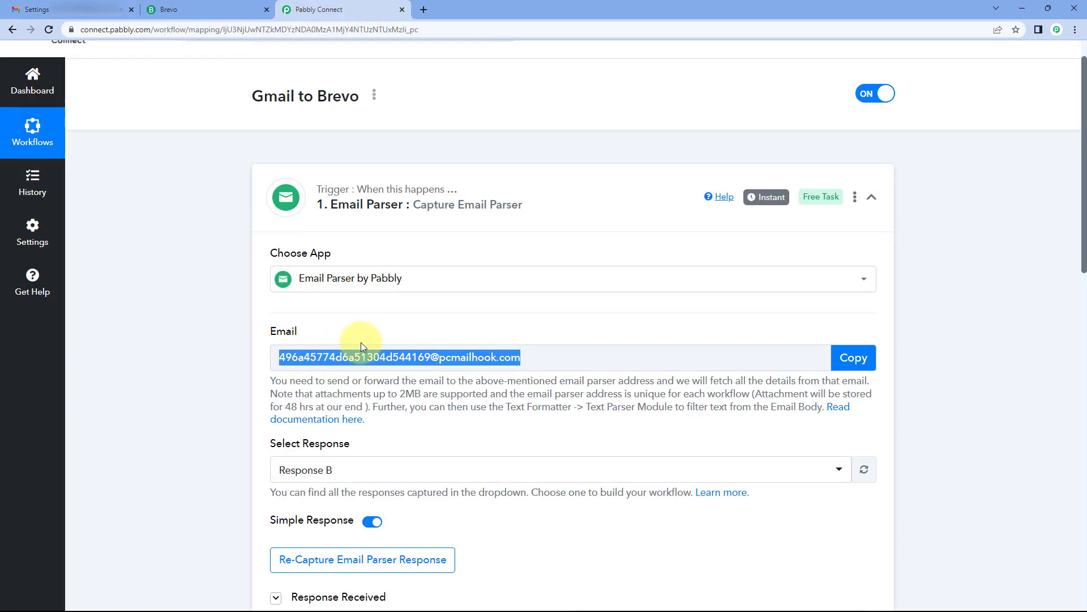
pyautogui.click(415, 331)
pyautogui.scroll(-2, 274, 331)
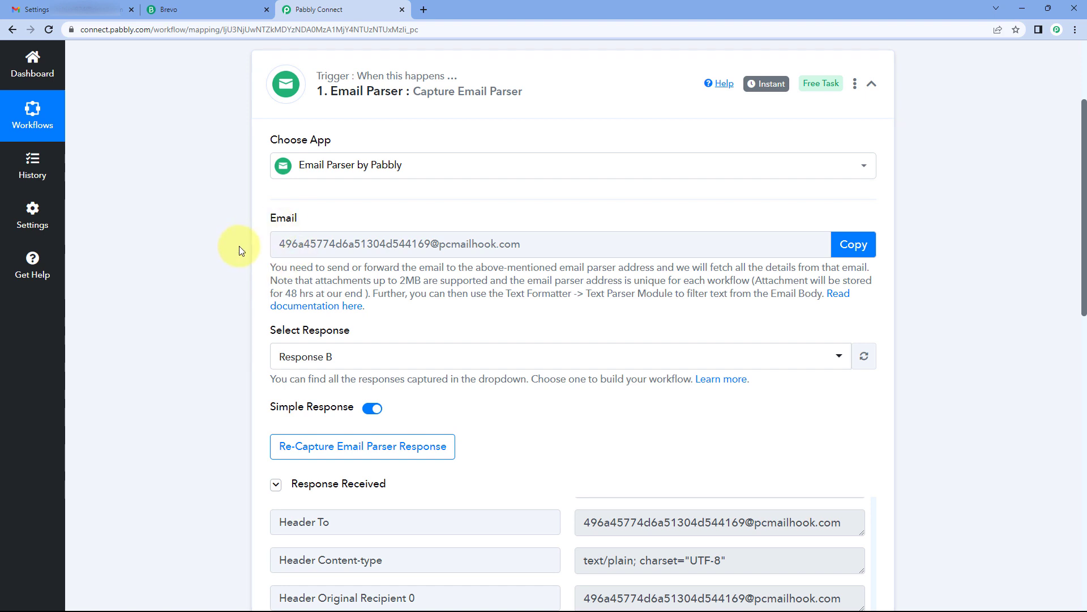
pyautogui.scroll(-3, 239, 246)
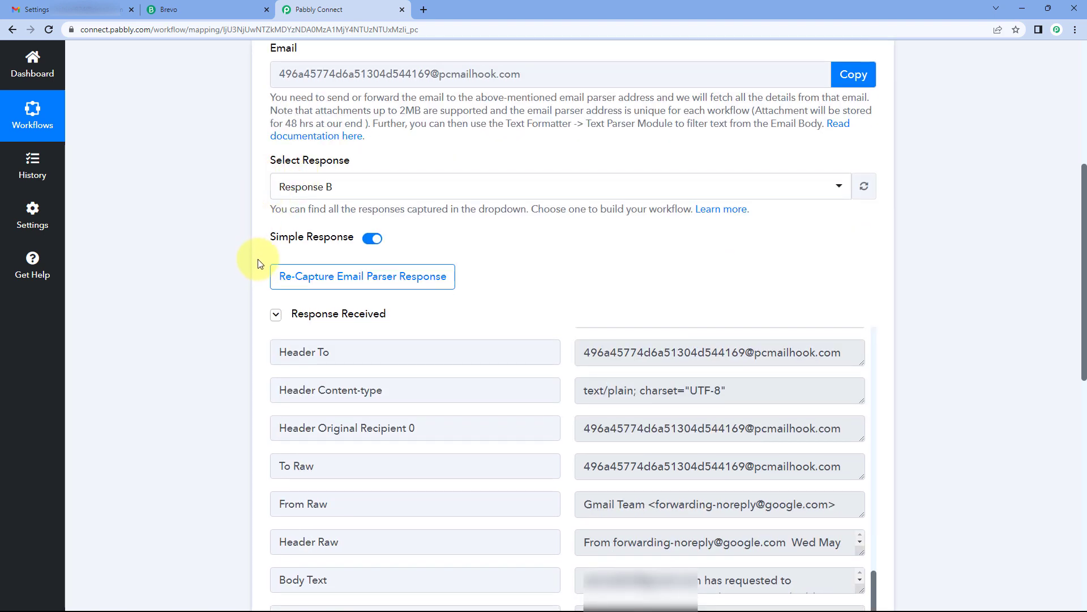
pyautogui.scroll(-3, 260, 260)
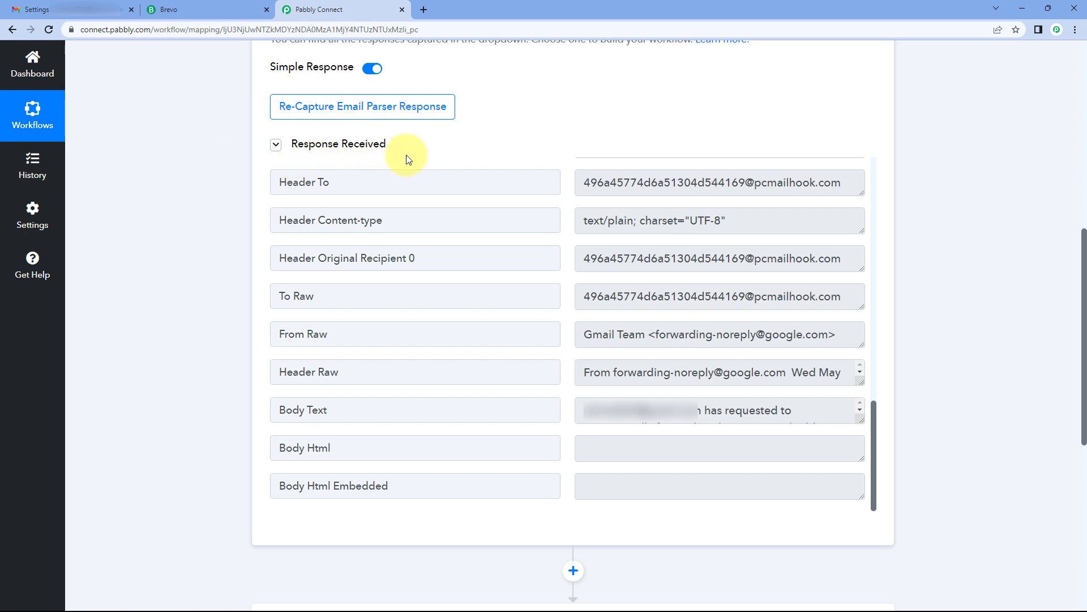
pyautogui.scroll(15, 563, 248)
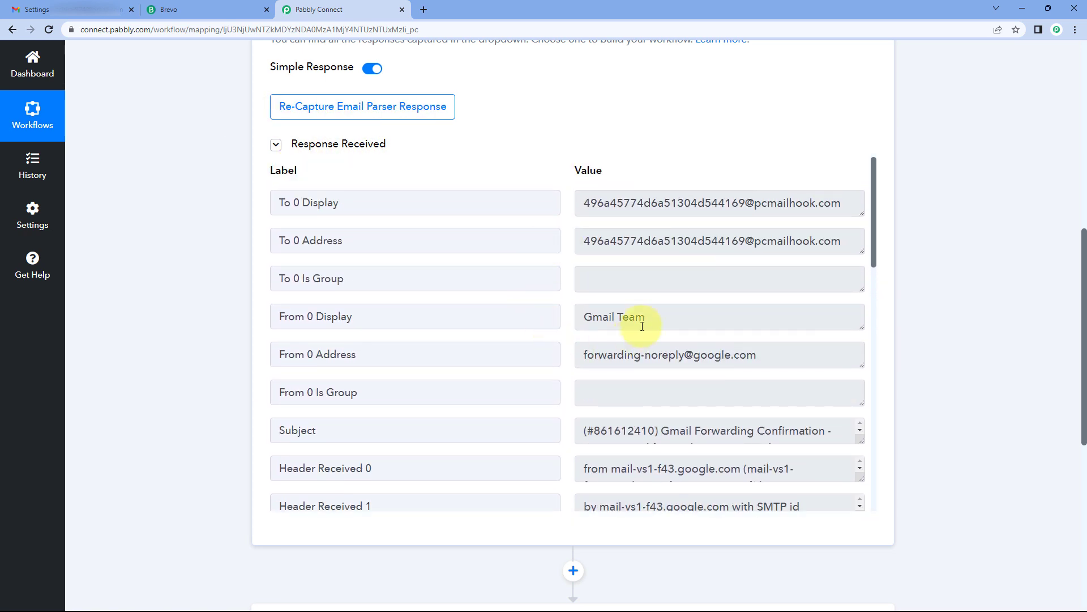
pyautogui.moveTo(649, 317); pyautogui.dragTo(568, 315)
pyautogui.click(566, 313)
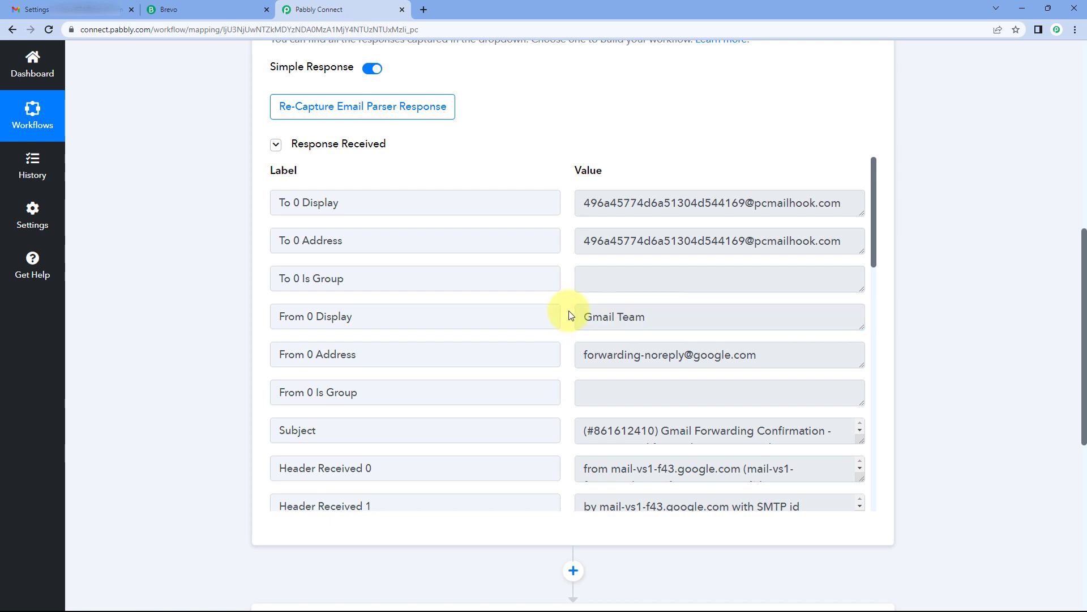
pyautogui.moveTo(578, 316); pyautogui.dragTo(651, 317)
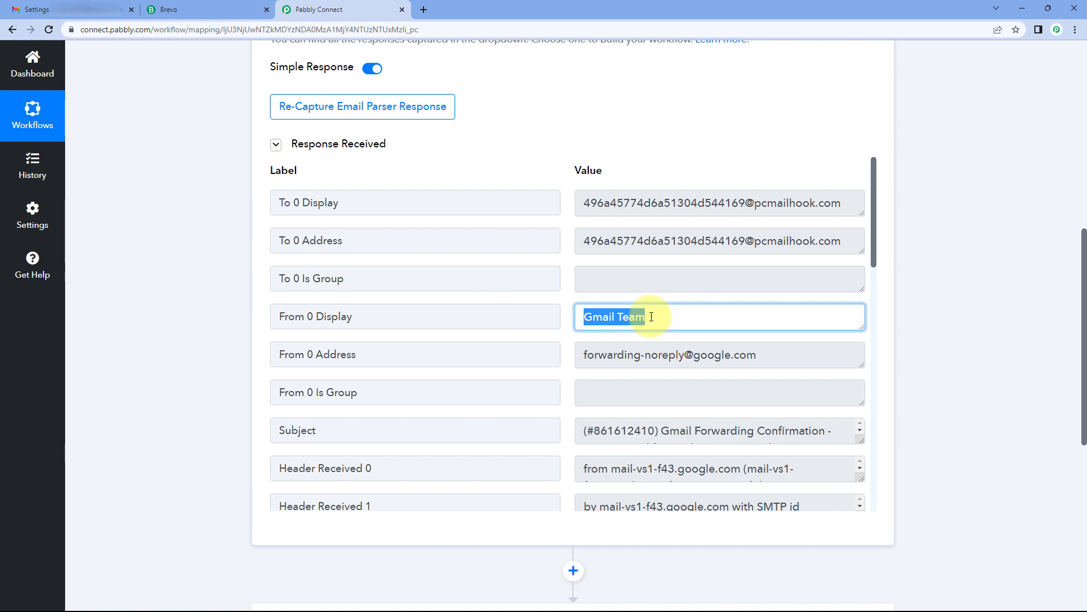
pyautogui.click(651, 317)
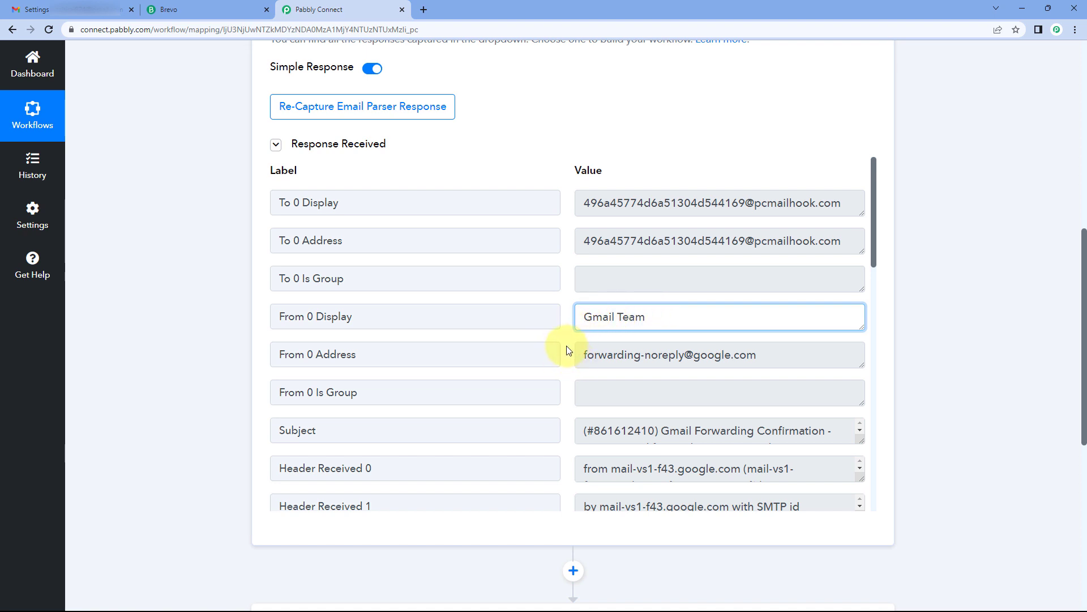
pyautogui.scroll(-5, 567, 350)
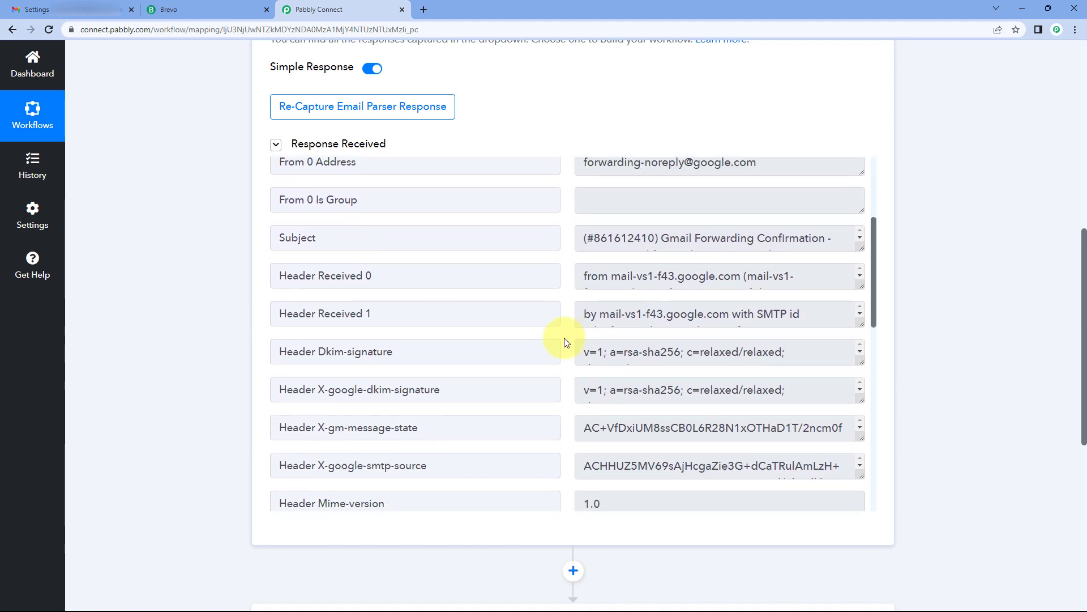
pyautogui.scroll(-10, 565, 342)
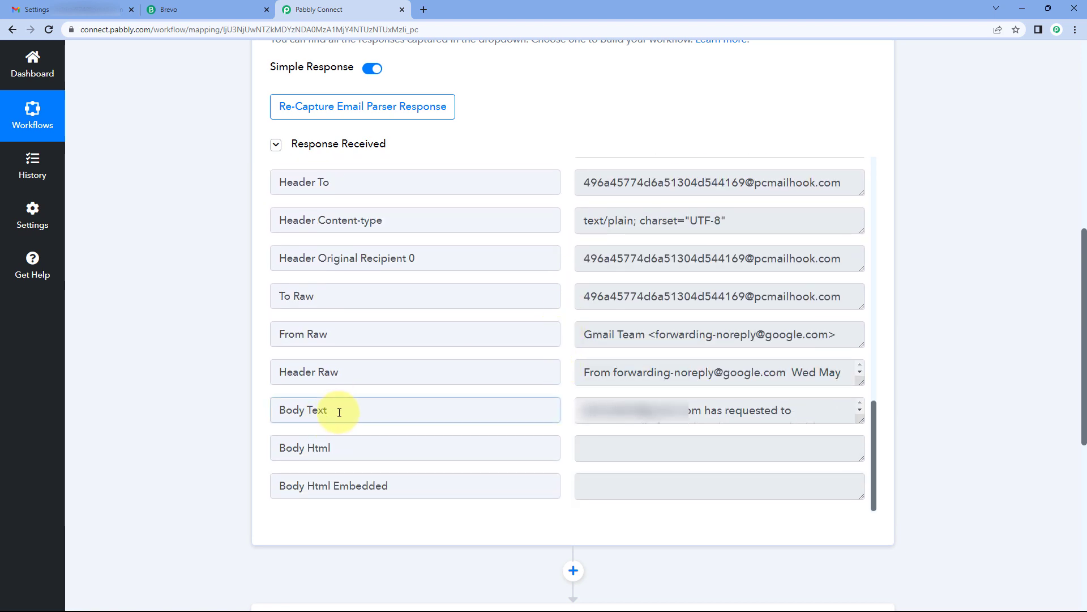
# Step: Enlarge the Body Text value of the captured response and copy the Gmail forwarding confirmation code from it
pyautogui.moveTo(339, 410); pyautogui.dragTo(277, 412)
pyautogui.click(651, 405)
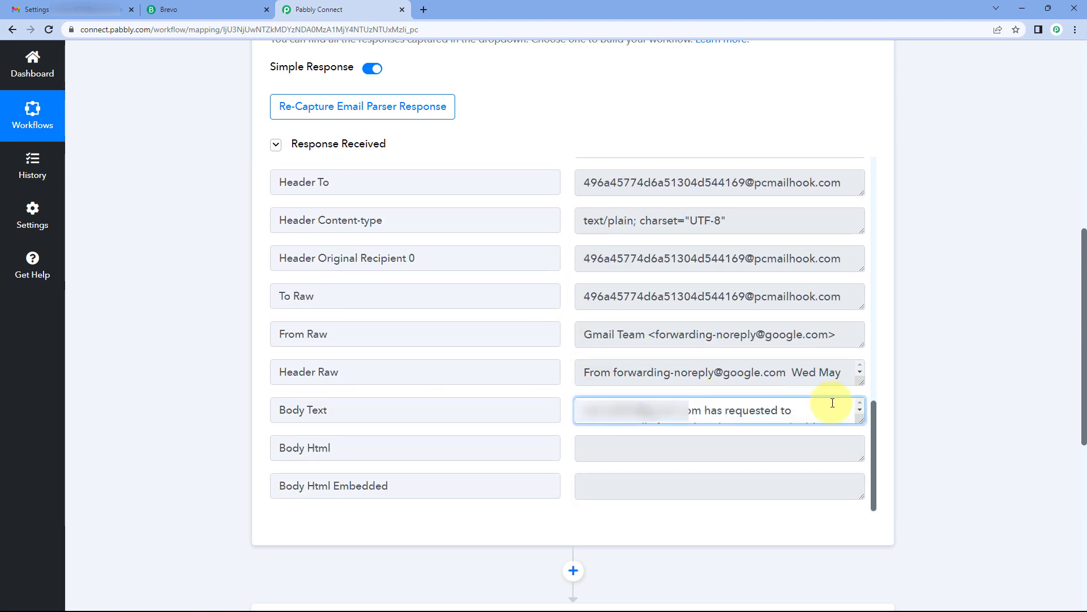
pyautogui.moveTo(861, 421); pyautogui.dragTo(864, 488)
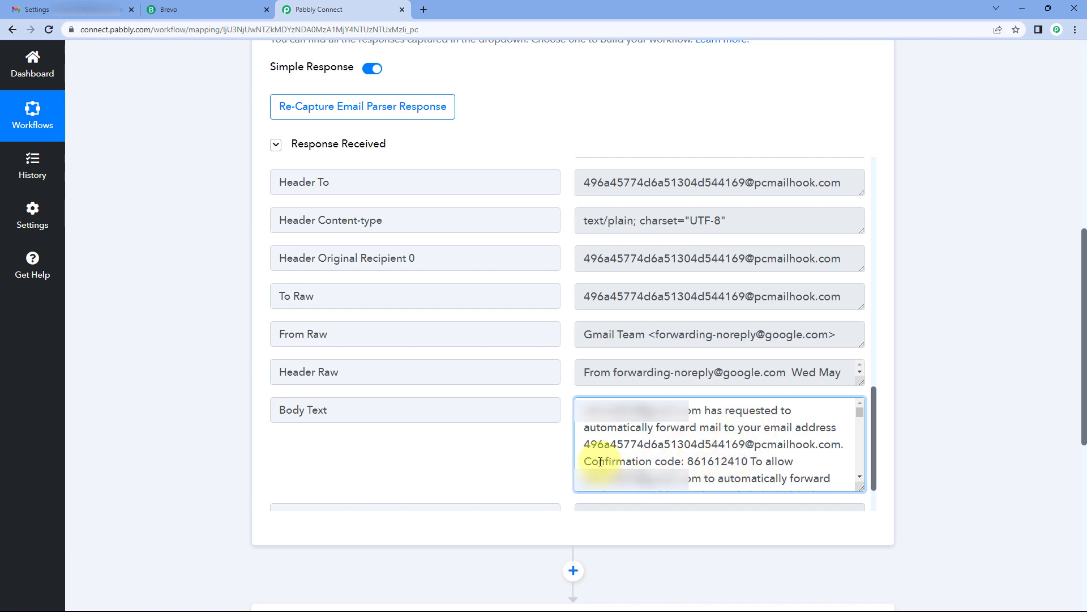
pyautogui.moveTo(583, 461); pyautogui.dragTo(748, 461)
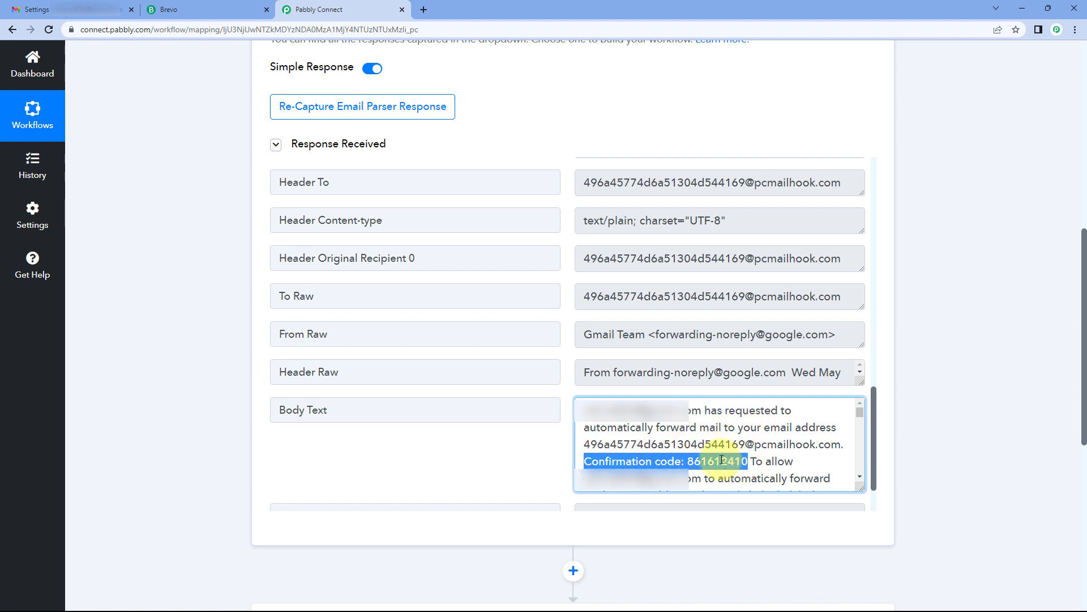
pyautogui.doubleClick(721, 460)
pyautogui.rightClick(710, 464)
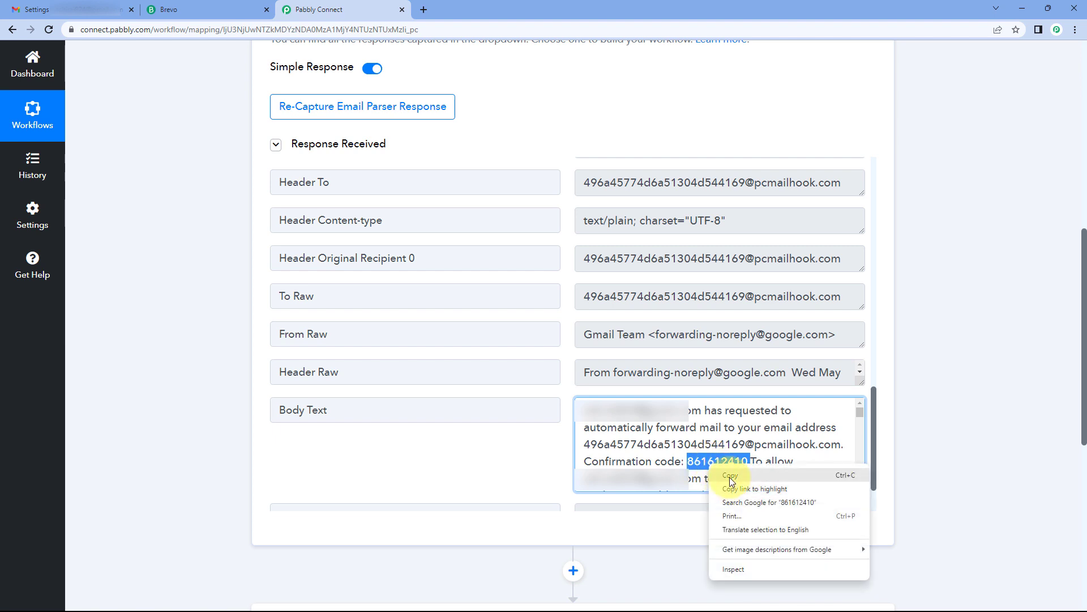
pyautogui.click(722, 482)
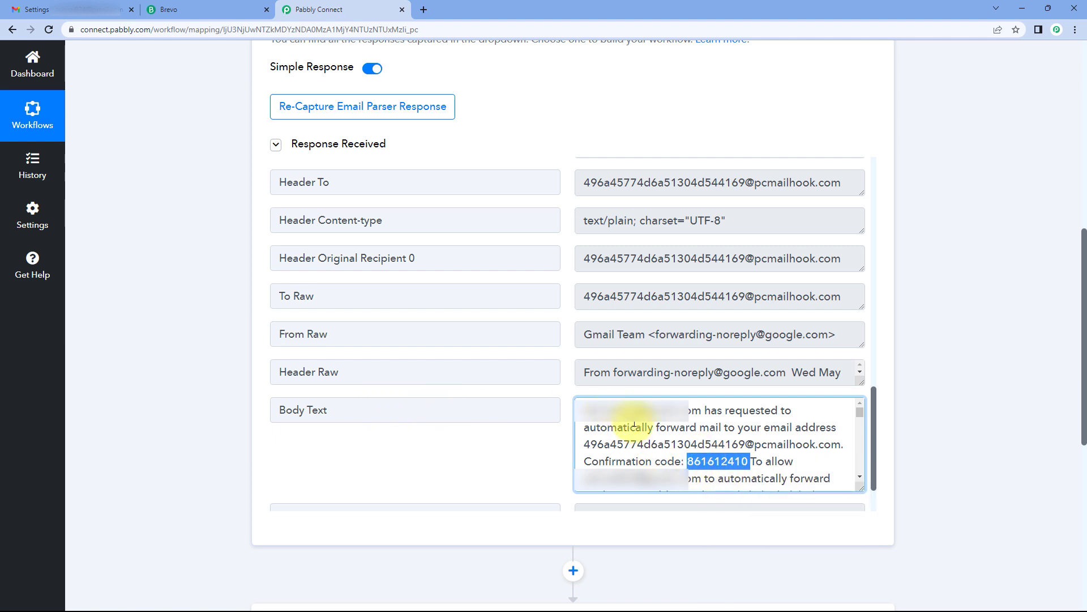
# Step: Switch to Gmail, paste the confirmation code for the Email Parser forwarding address and verify it
pyautogui.click(96, 10)
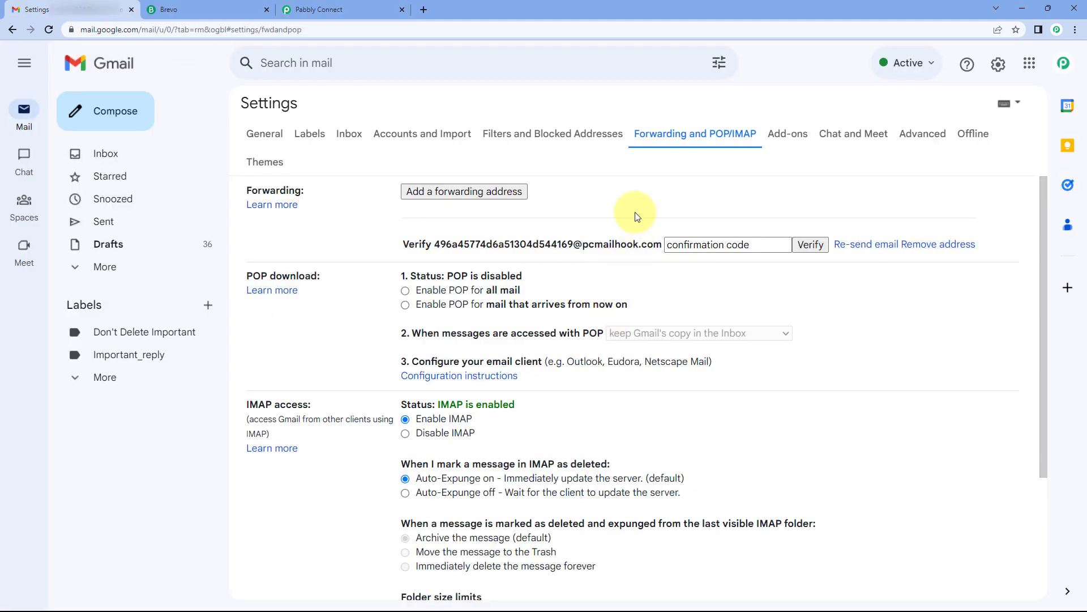
pyautogui.click(711, 245)
pyautogui.rightClick(700, 245)
pyautogui.click(725, 332)
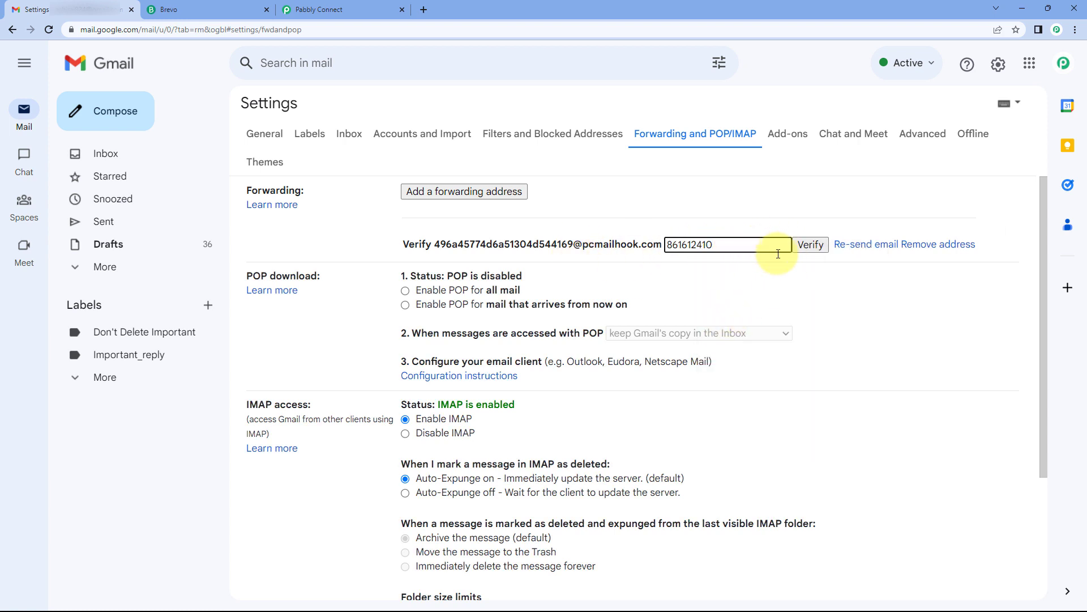
pyautogui.click(812, 245)
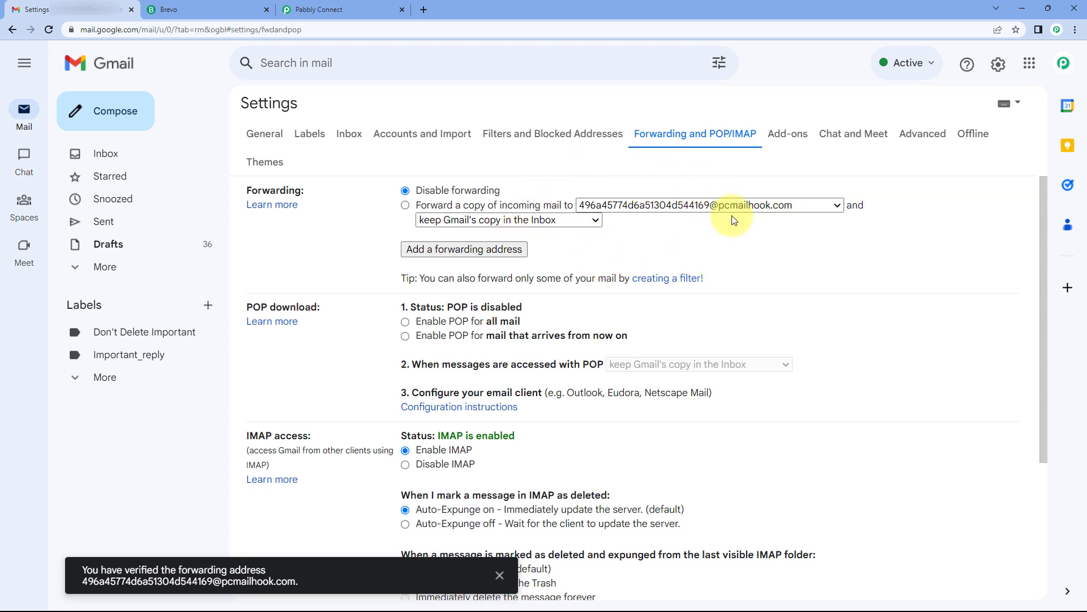
# Step: Enable forwarding a copy of incoming mail to the Email Parser address and save the Gmail settings
pyautogui.click(405, 205)
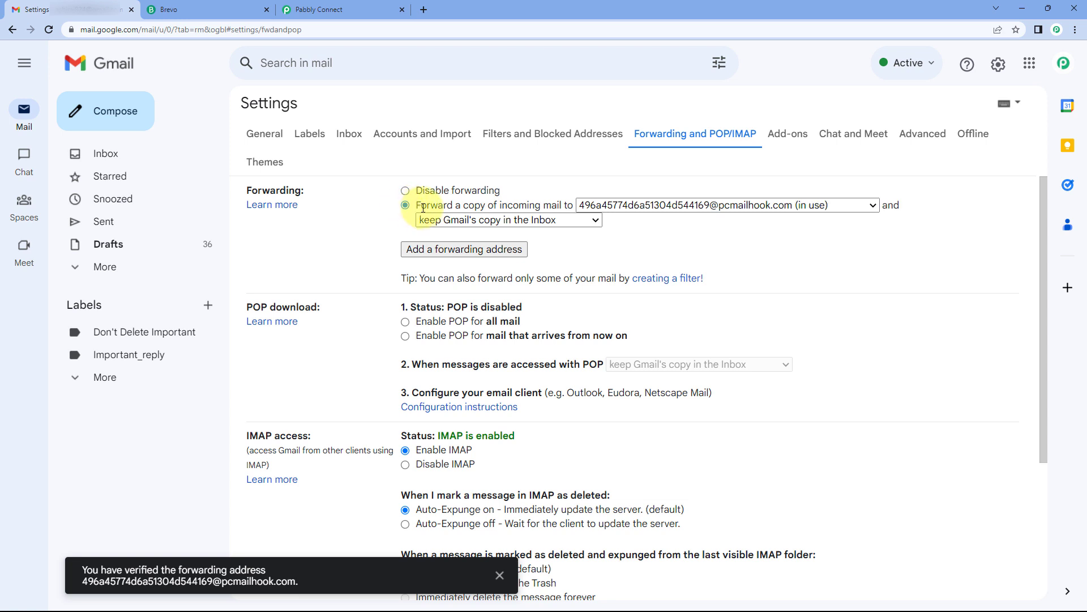
pyautogui.click(651, 210)
pyautogui.click(684, 214)
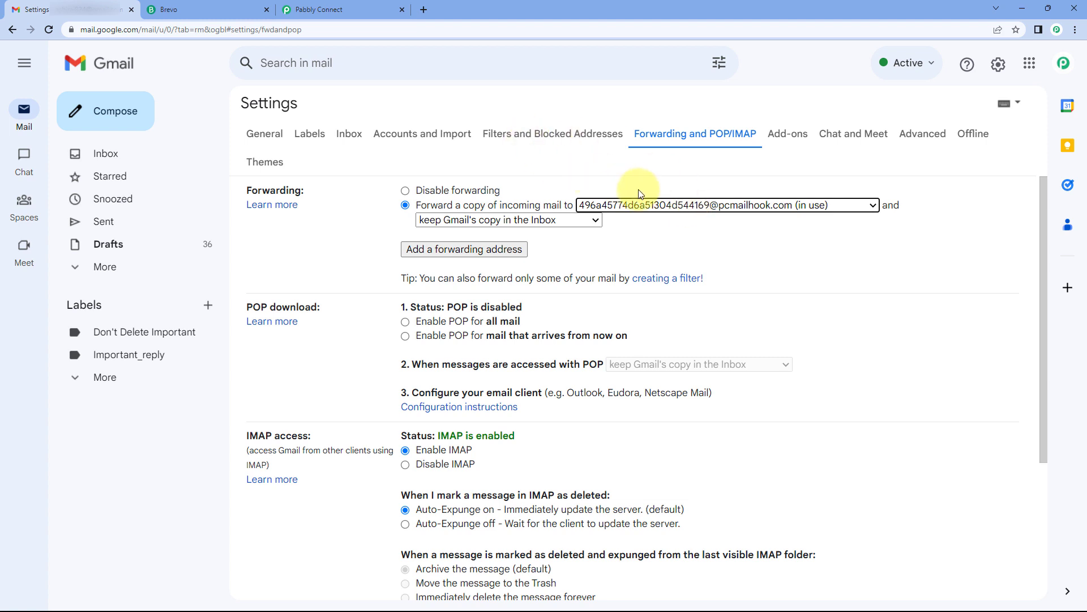
pyautogui.scroll(-4, 650, 250)
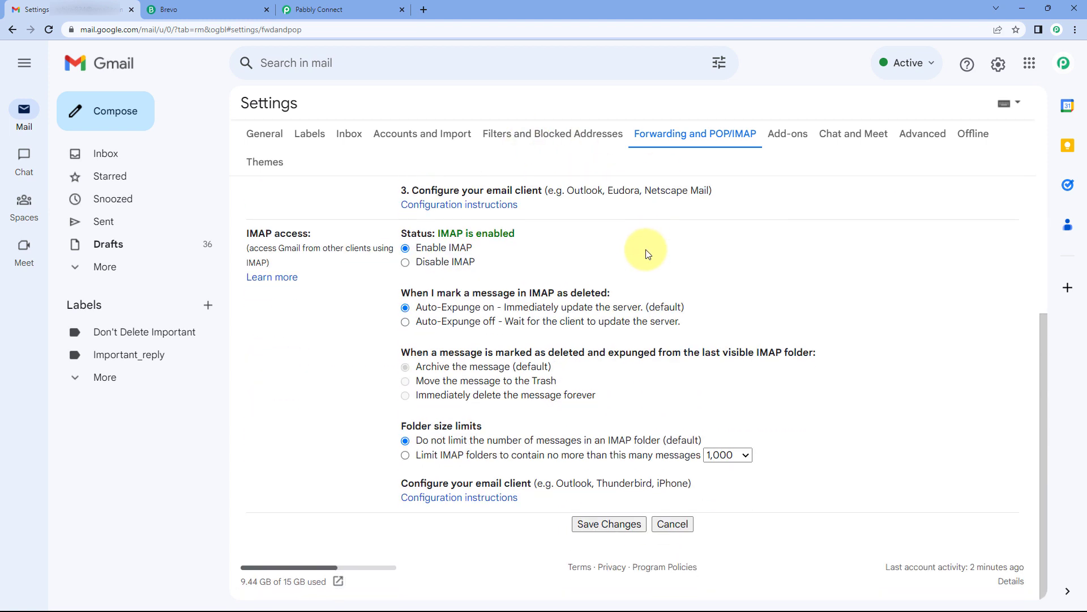
pyautogui.click(612, 522)
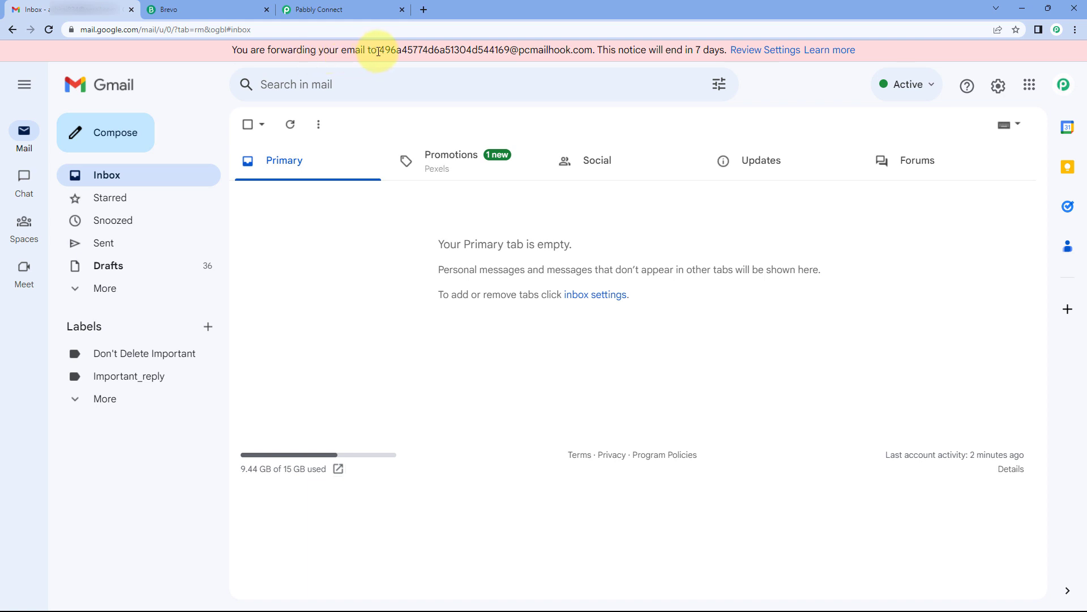
# Step: Check the forwarding notice in the Gmail inbox against the Email Parser trigger in Pabbly Connect and return to Gmail
pyautogui.moveTo(378, 51); pyautogui.dragTo(581, 54)
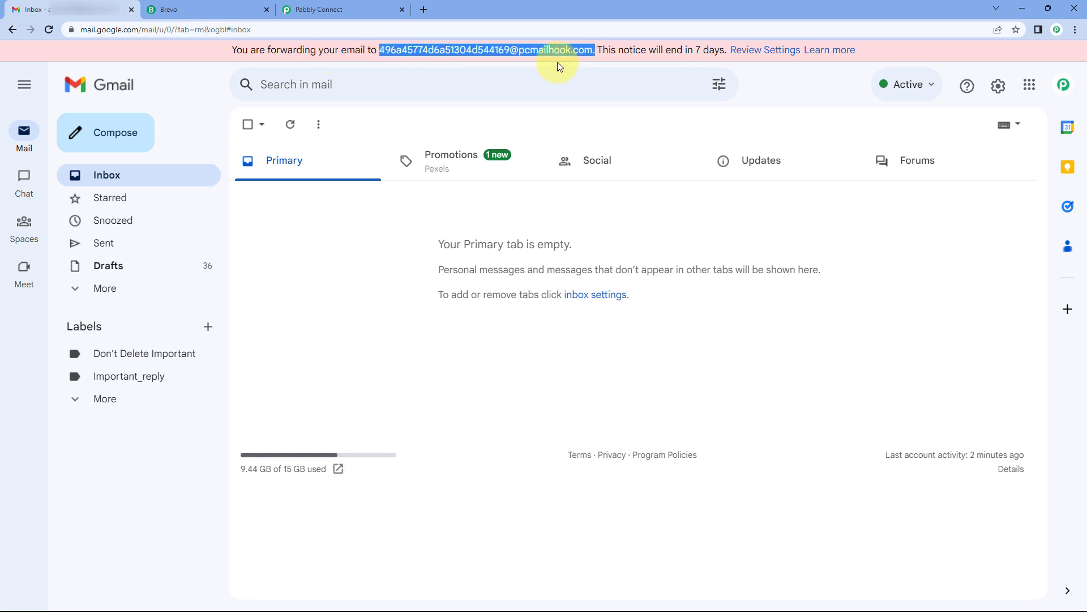
pyautogui.click(521, 66)
pyautogui.click(306, 9)
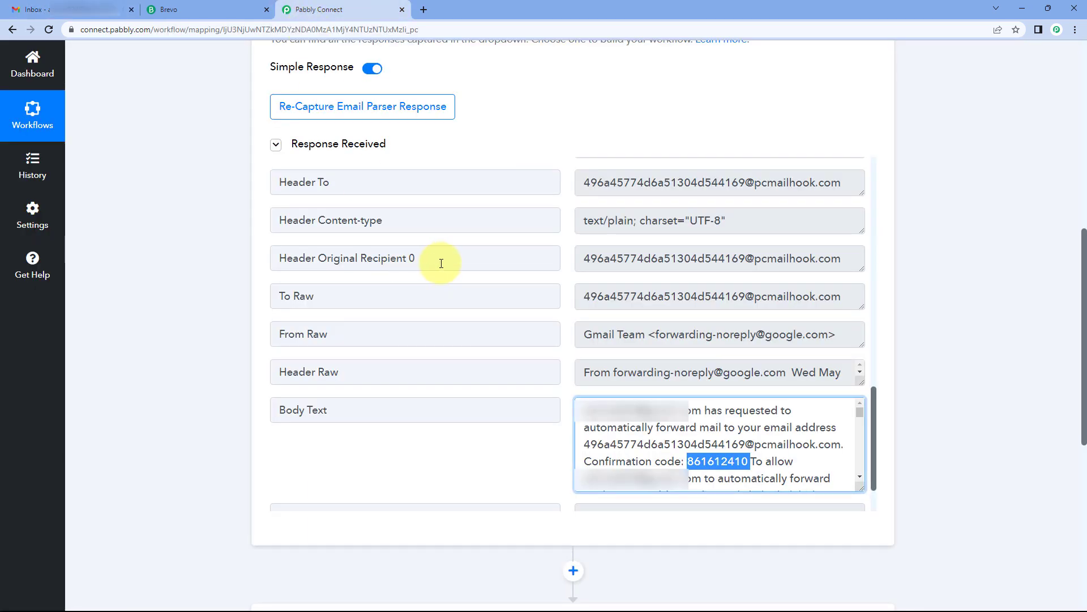
pyautogui.scroll(6, 499, 149)
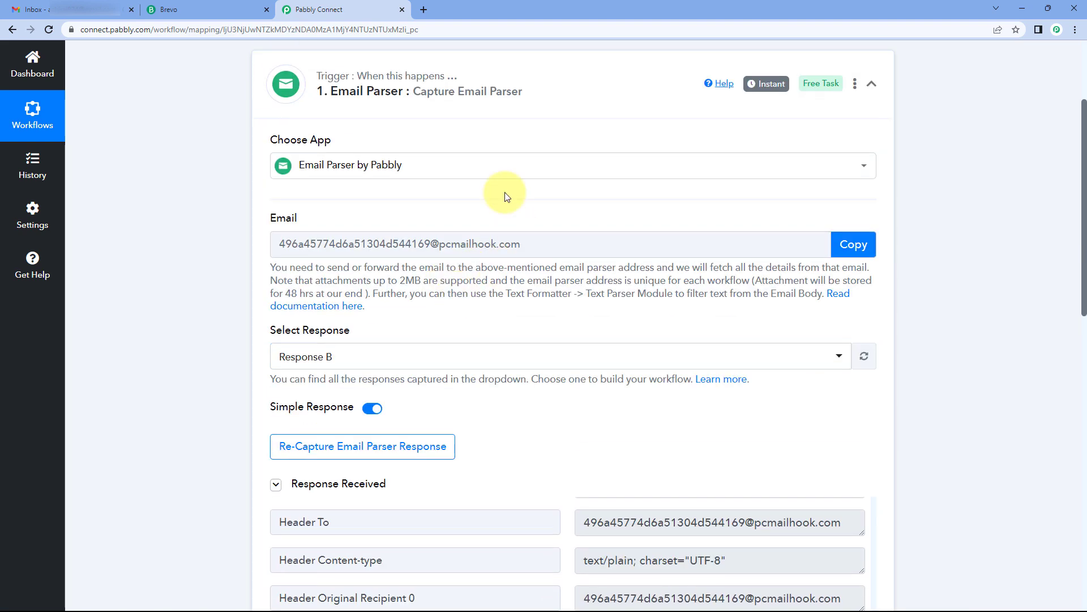
pyautogui.click(86, 6)
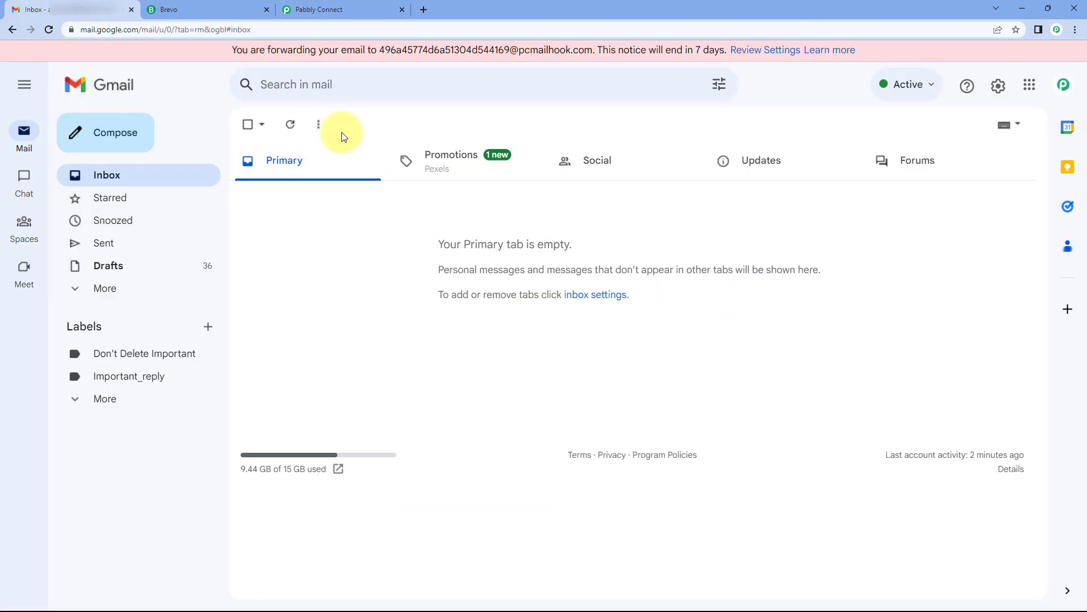
# Step: Switch to Pabbly Connect and recapture the response of the Email Parser trigger, confirming the recapture
pyautogui.click(328, 9)
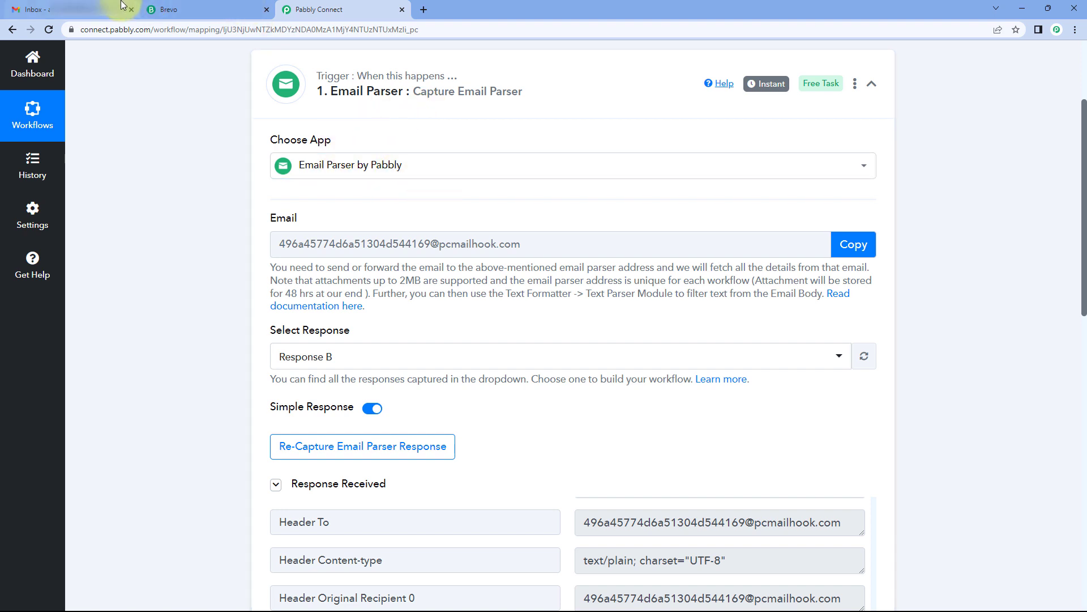
pyautogui.click(84, 8)
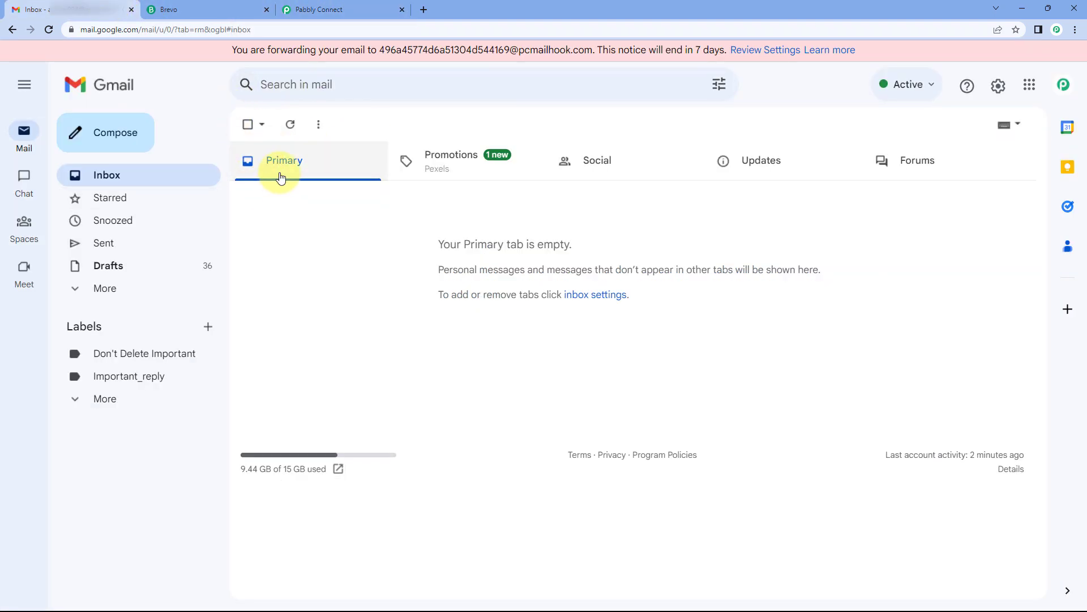
pyautogui.click(317, 9)
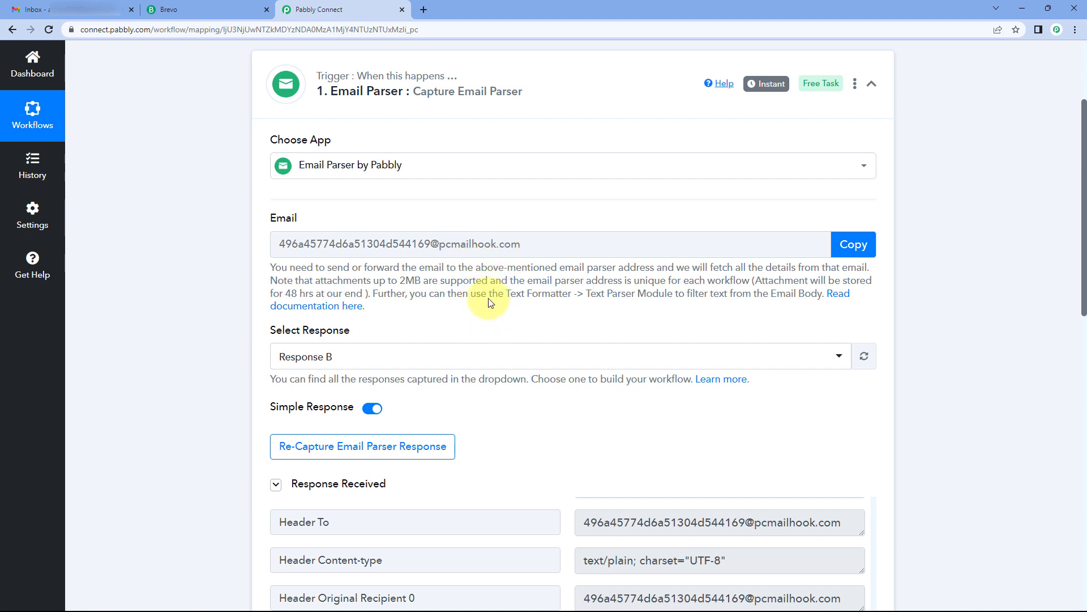
pyautogui.click(351, 449)
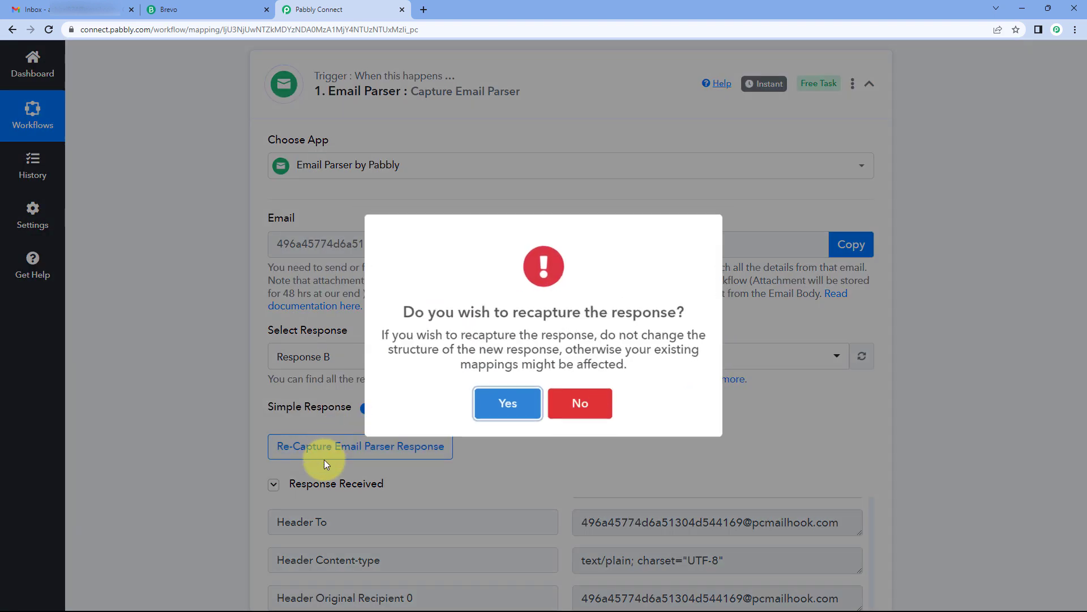
pyautogui.click(514, 408)
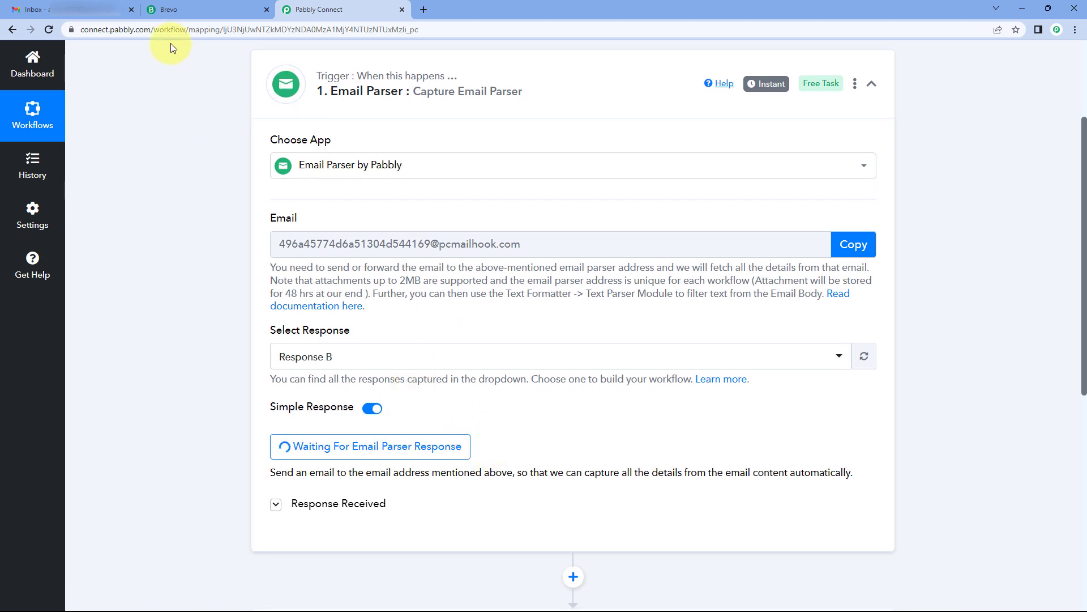
# Step: Open the Gmail inbox of a second Google account in a new browser tab
pyautogui.click(85, 9)
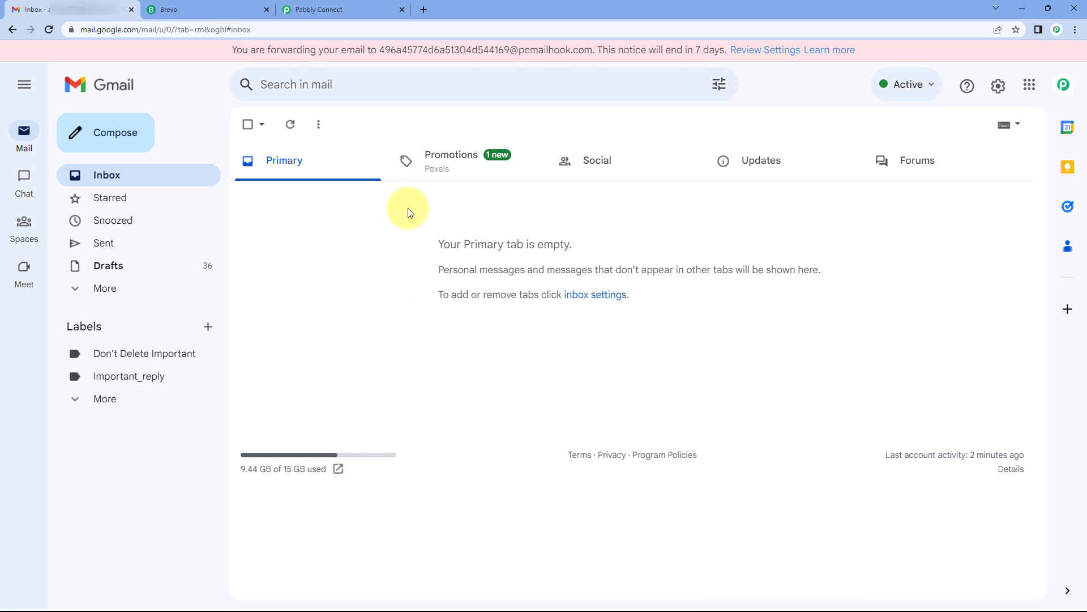
pyautogui.click(423, 9)
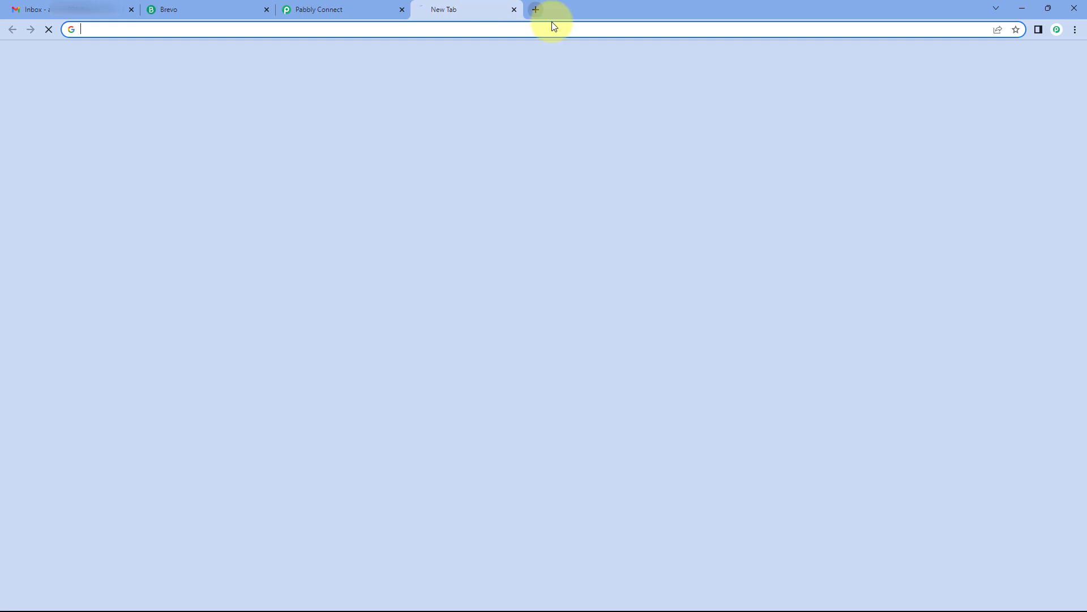
pyautogui.click(1063, 64)
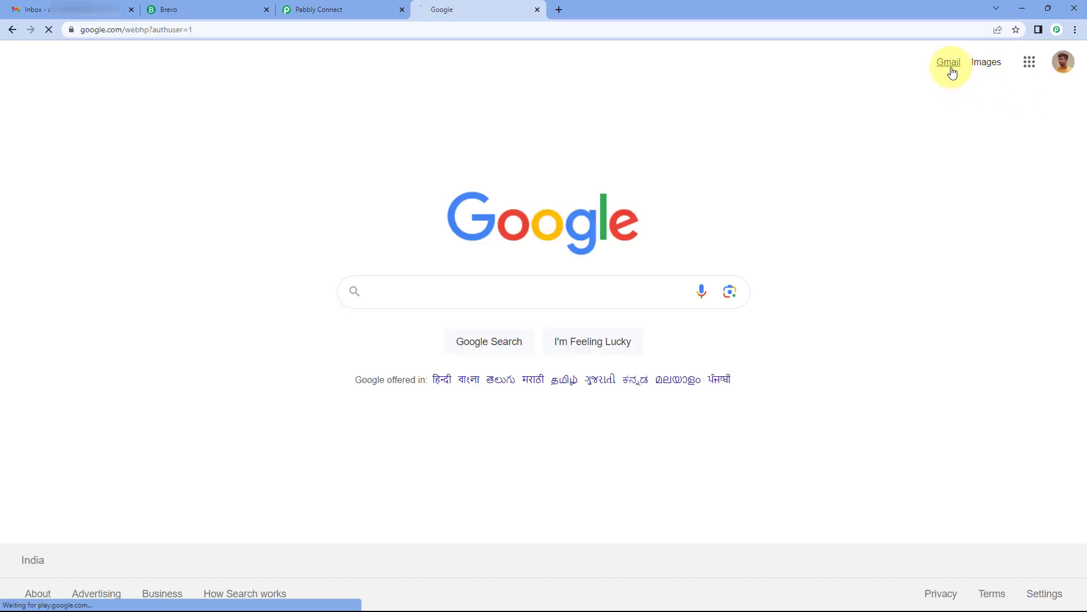
pyautogui.click(949, 64)
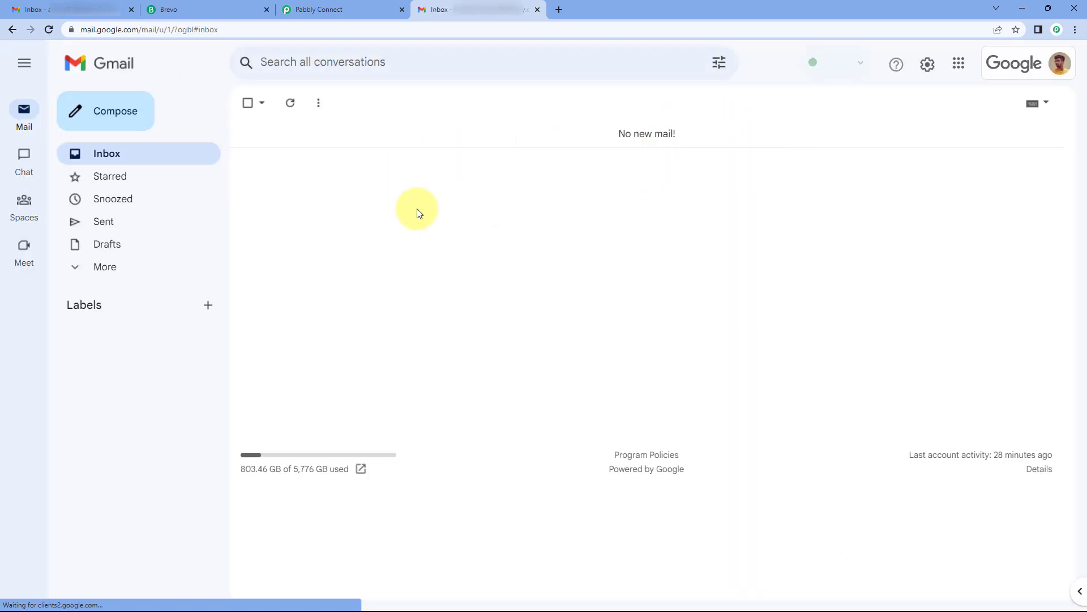
# Step: Compose an email to the forwarding Gmail account, subject "This is a test email.", body "Hello, We are just setting up this automation workflow in Pabbly Connect. Thank You Regards"
pyautogui.click(117, 121)
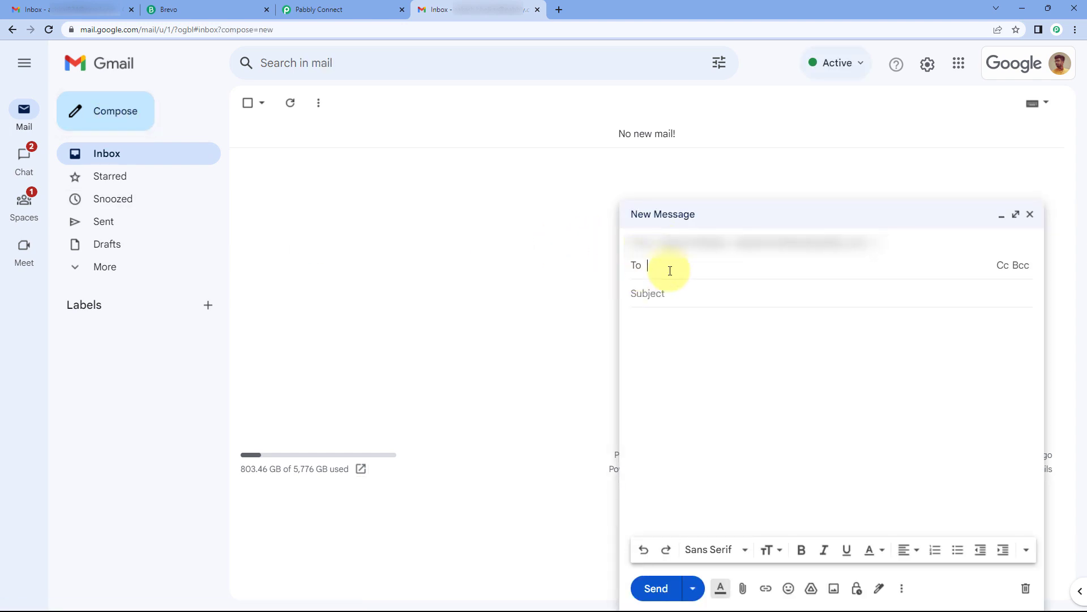
pyautogui.write('as')
pyautogui.press('Return')
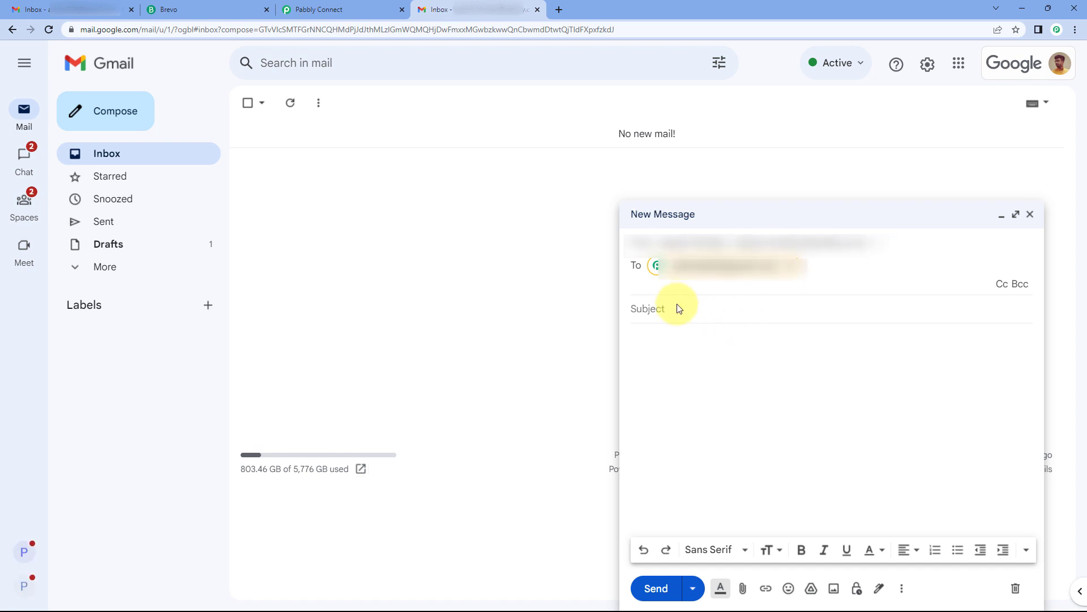
pyautogui.click(676, 308)
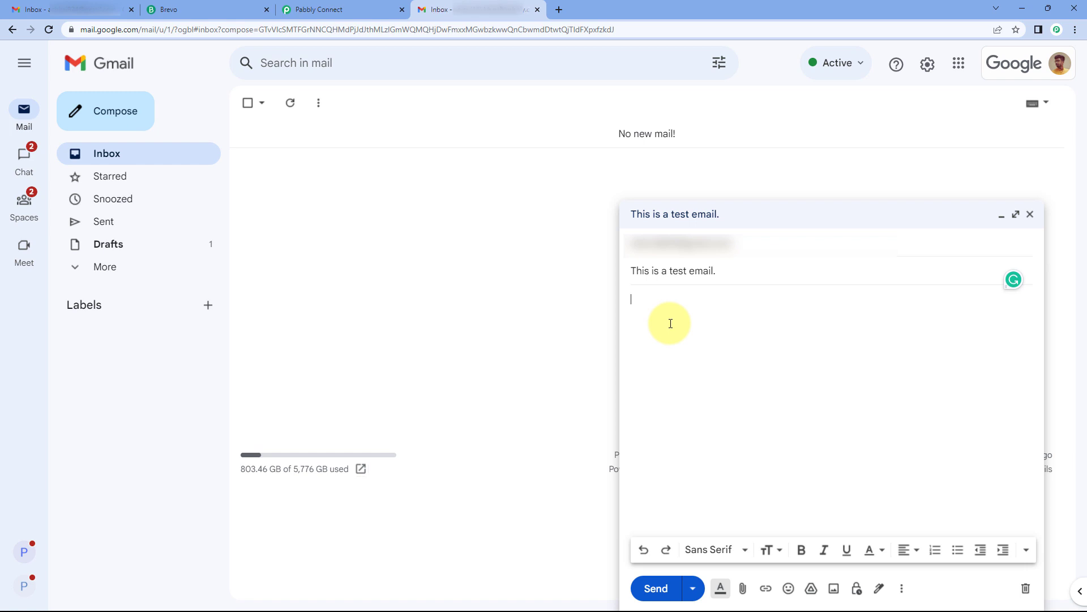
pyautogui.write('Hello,  We are just setting up this automation workflow in Pabbly Connect.  Thank You Regards')
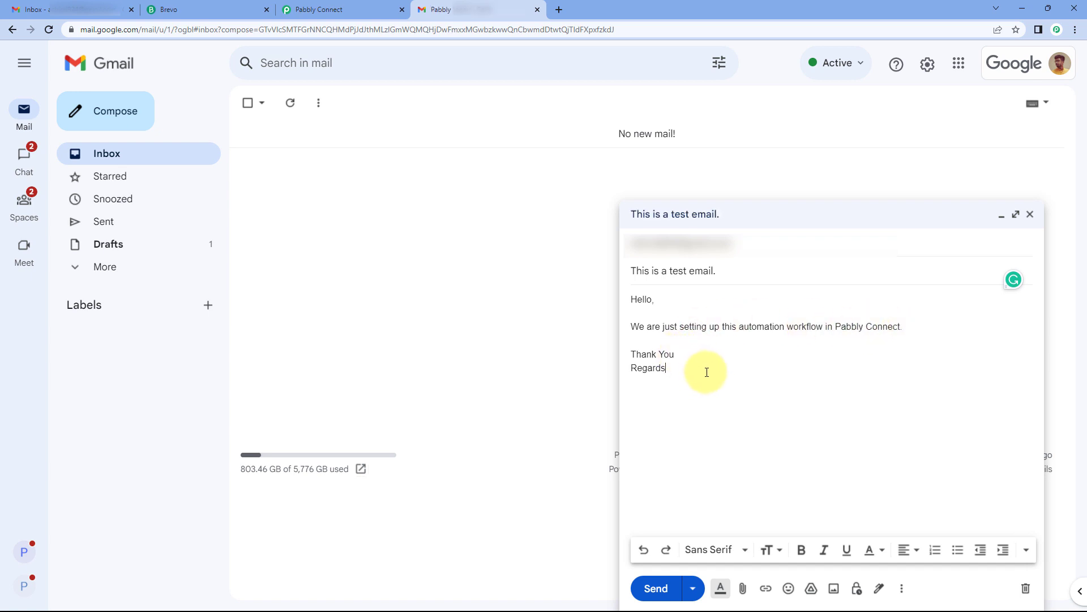
# Step: Check the receiving Gmail inbox and send the test email from the second account
pyautogui.click(84, 9)
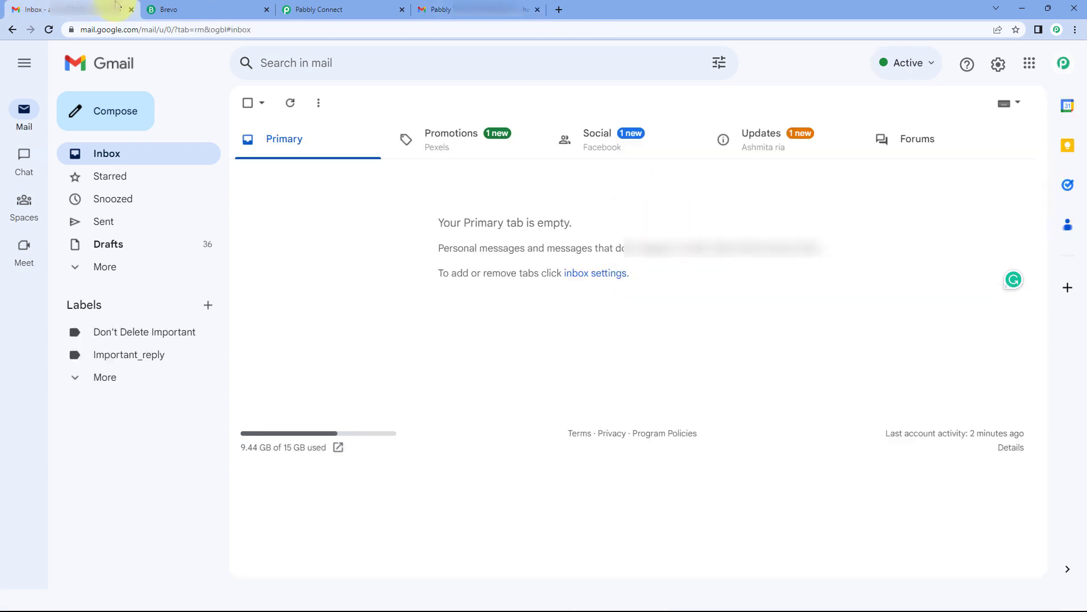
pyautogui.click(453, 9)
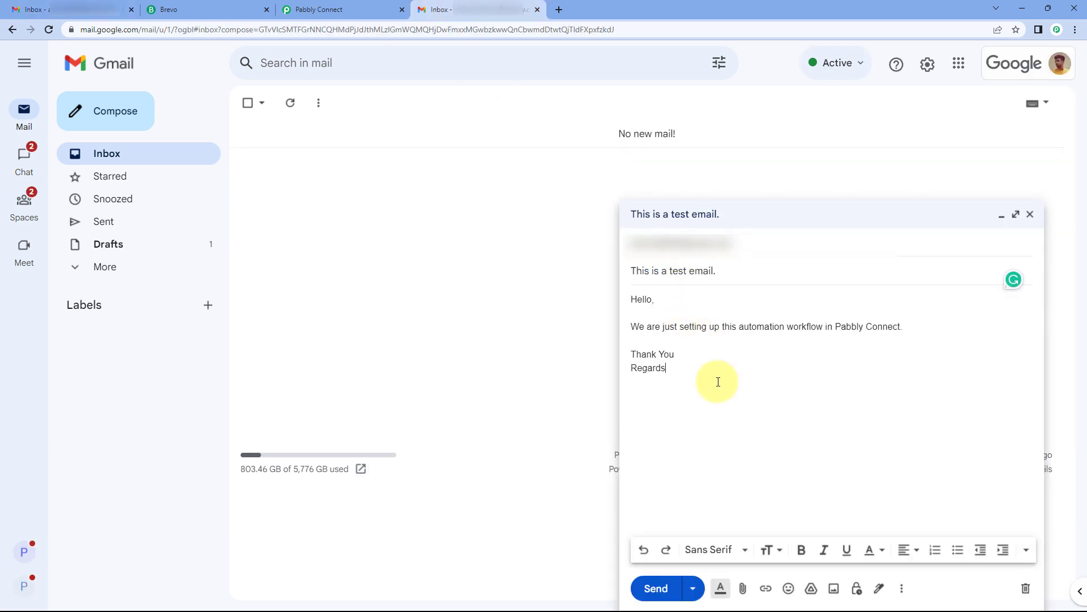
pyautogui.click(657, 588)
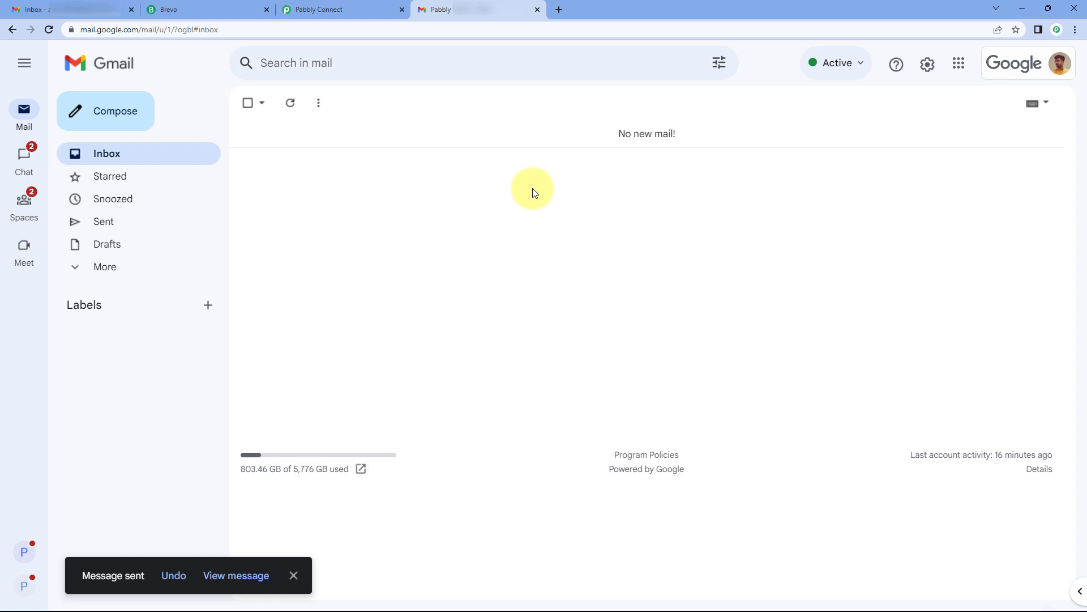
# Step: Open the received test email in the first Gmail account and examine its subject, sender and body
pyautogui.click(58, 7)
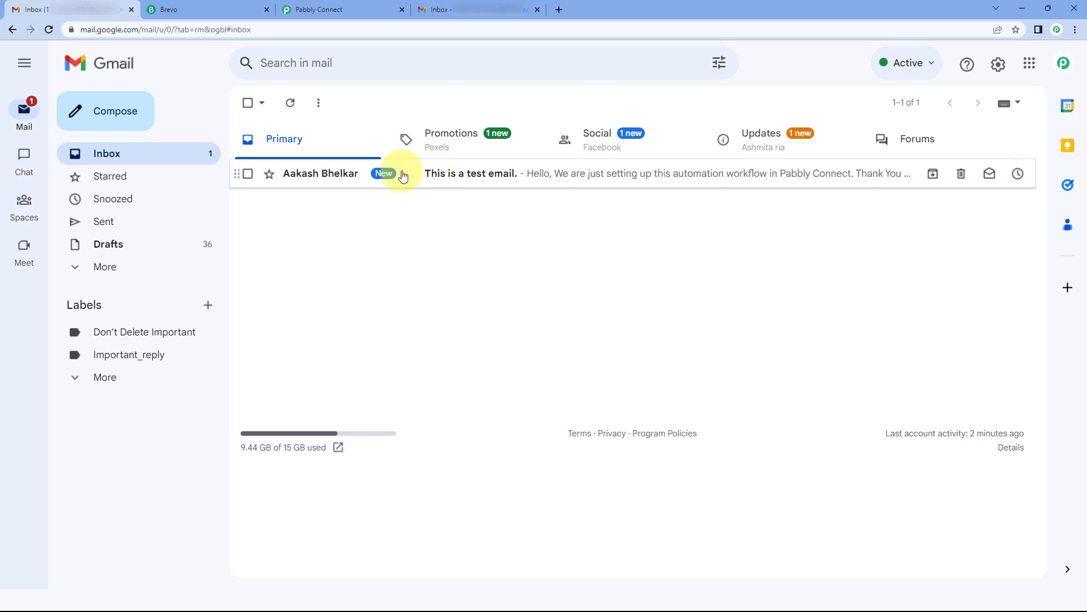
pyautogui.click(401, 175)
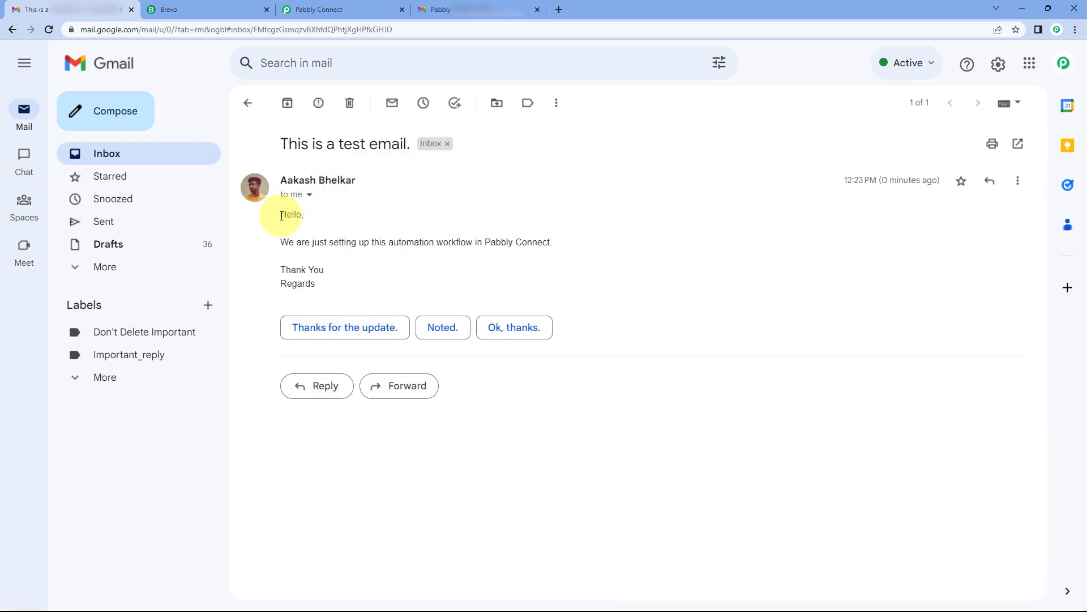
pyautogui.moveTo(285, 215); pyautogui.dragTo(294, 215)
pyautogui.click(311, 277)
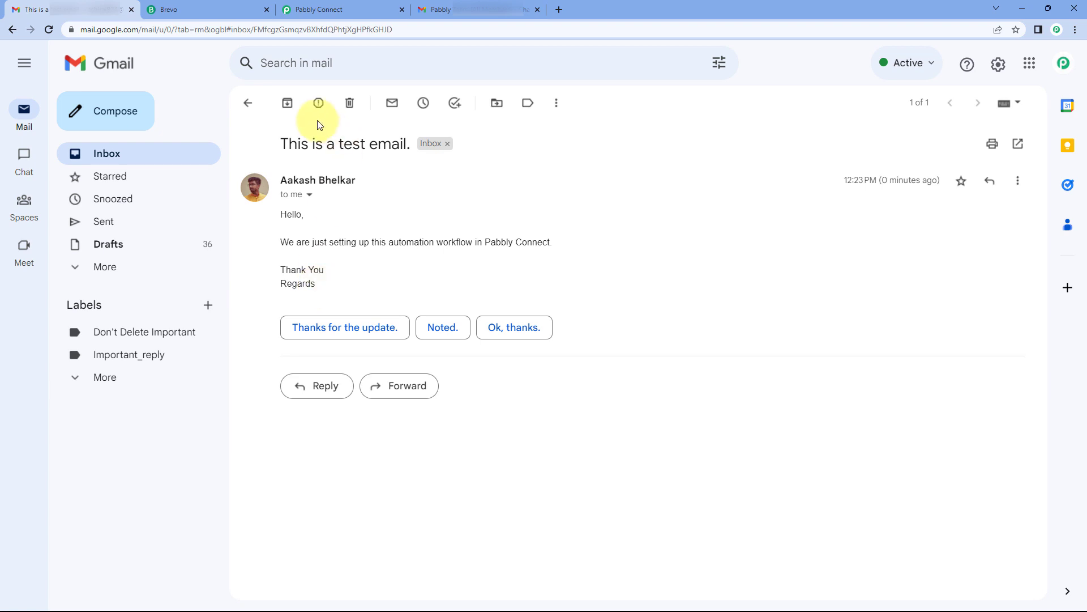
pyautogui.moveTo(283, 142); pyautogui.dragTo(413, 138)
pyautogui.click(379, 189)
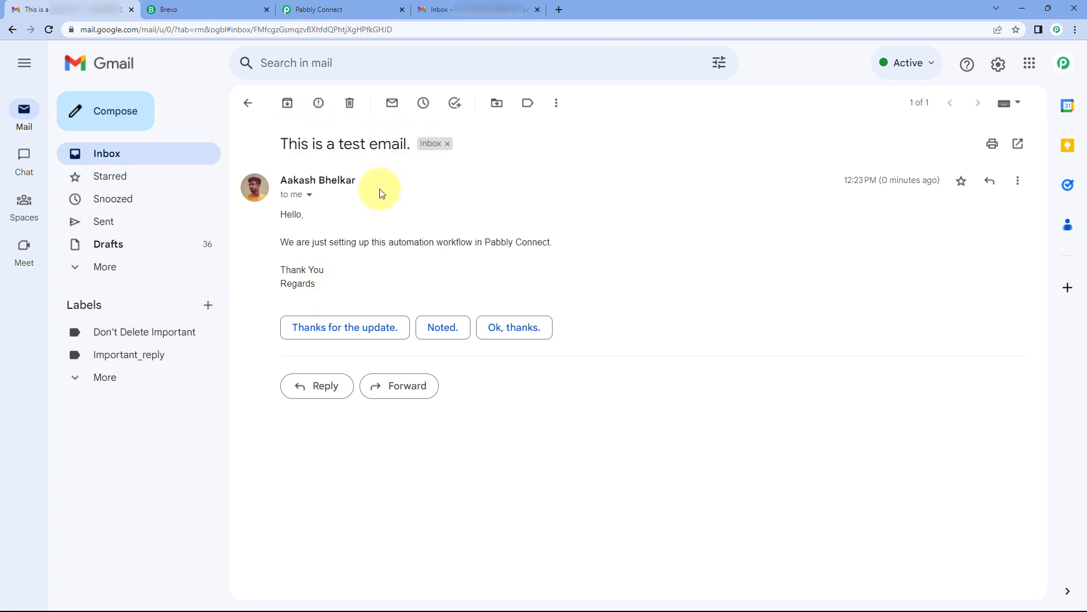
pyautogui.moveTo(358, 181); pyautogui.dragTo(291, 182)
pyautogui.click(393, 187)
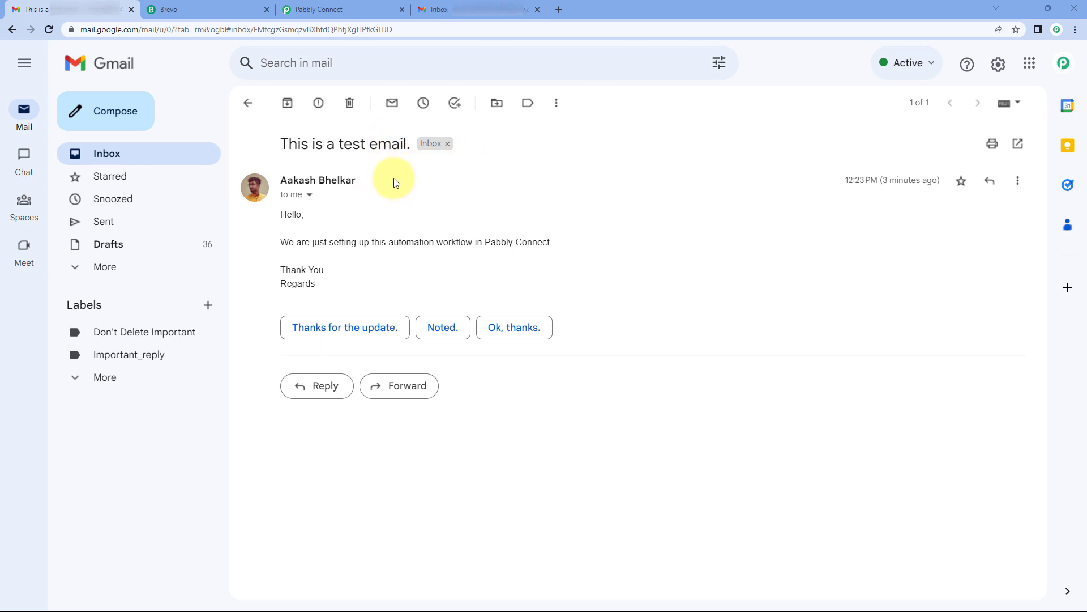
# Step: Switch to Pabbly Connect and examine the sender display name, sender address and Subject in the captured response
pyautogui.click(376, 9)
pyautogui.scroll(-1, 192, 246)
pyautogui.scroll(-5, 192, 246)
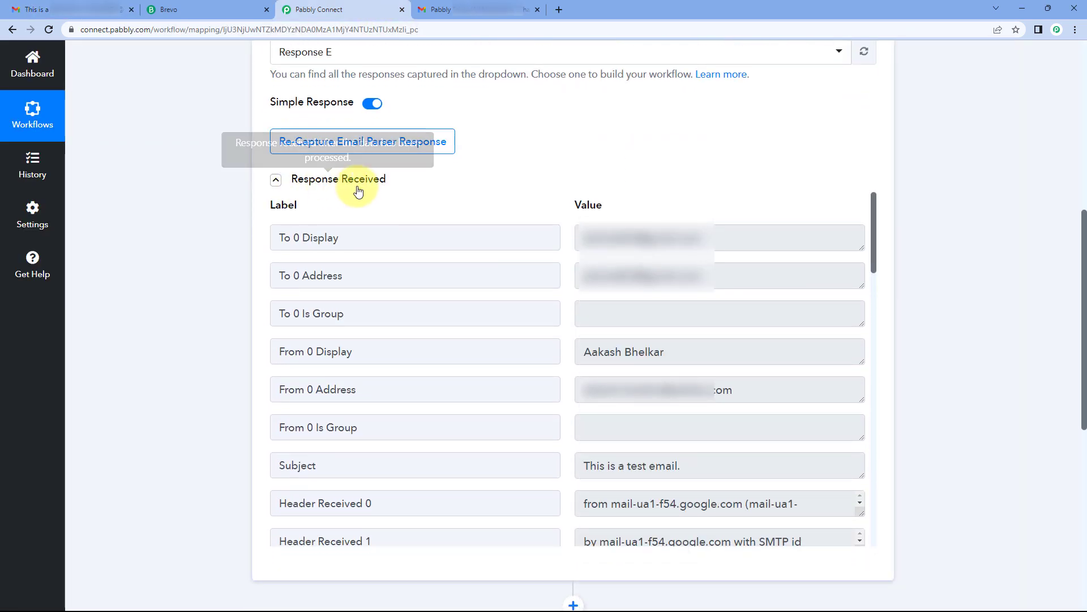
pyautogui.scroll(-2, 550, 225)
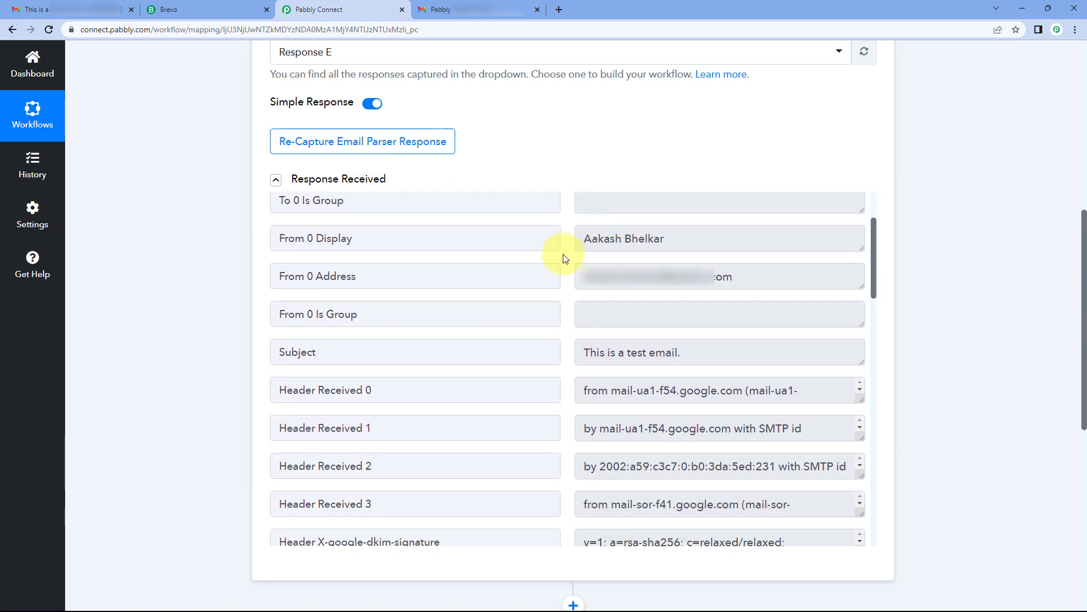
pyautogui.moveTo(583, 241); pyautogui.dragTo(666, 239)
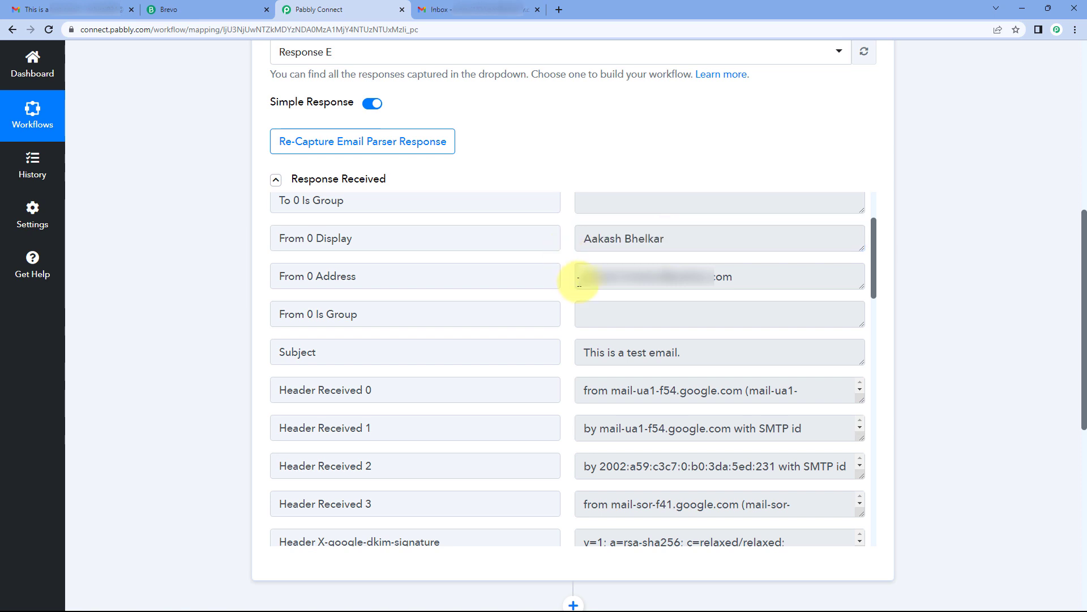
pyautogui.moveTo(578, 280)
pyautogui.mouseDown()
pyautogui.moveTo(757, 272)
pyautogui.moveTo(570, 276)
pyautogui.mouseUp()
pyautogui.click(570, 277)
pyautogui.scroll(-2, 570, 277)
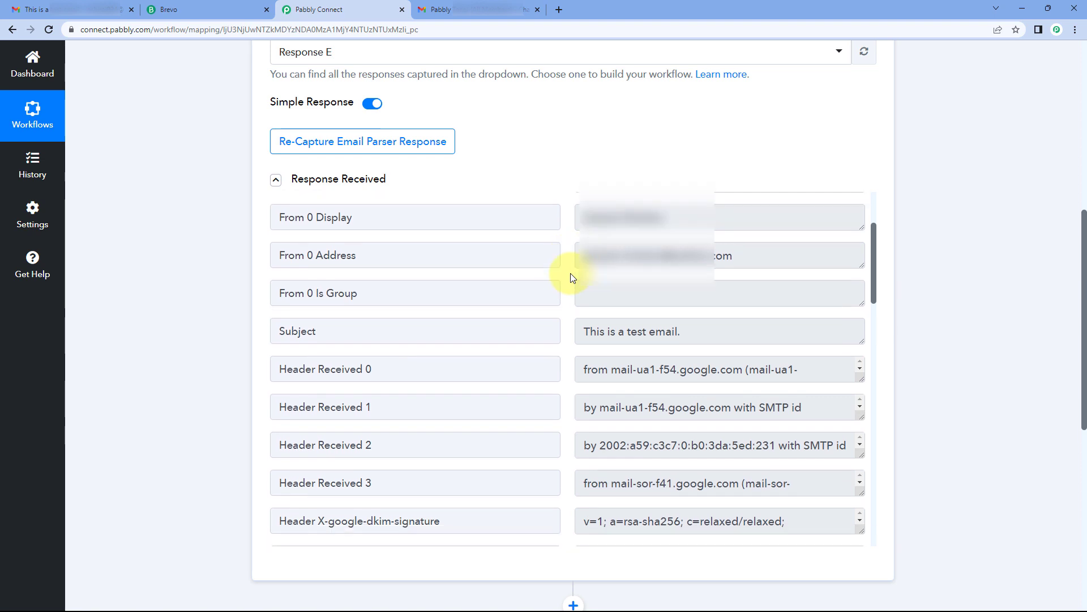
pyautogui.moveTo(686, 240); pyautogui.dragTo(564, 248)
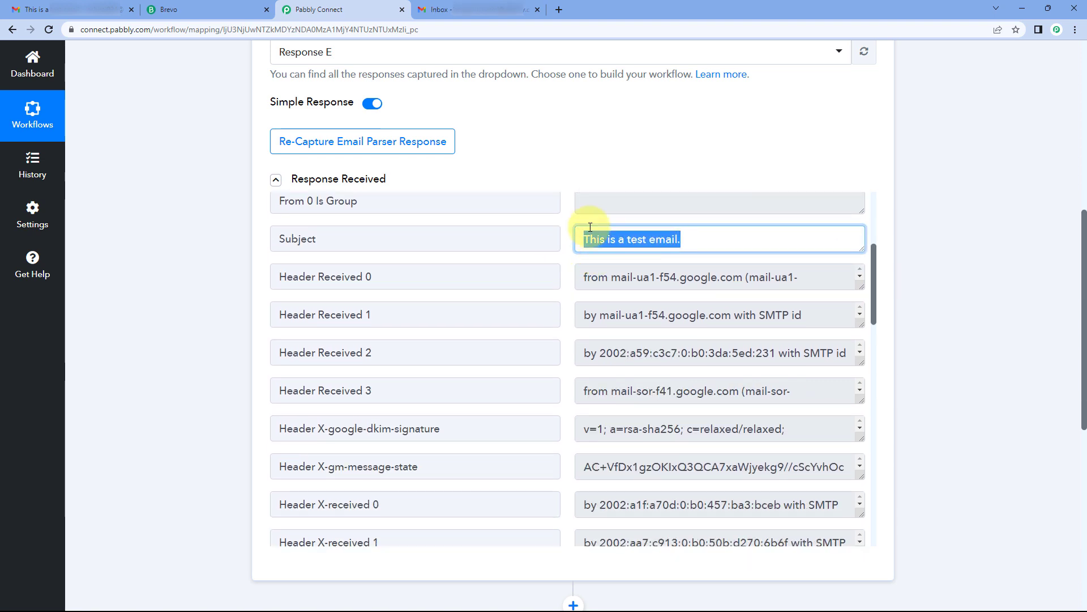
# Step: Compare the captured response with the email in Gmail and review its header fields, including Header Date
pyautogui.click(63, 9)
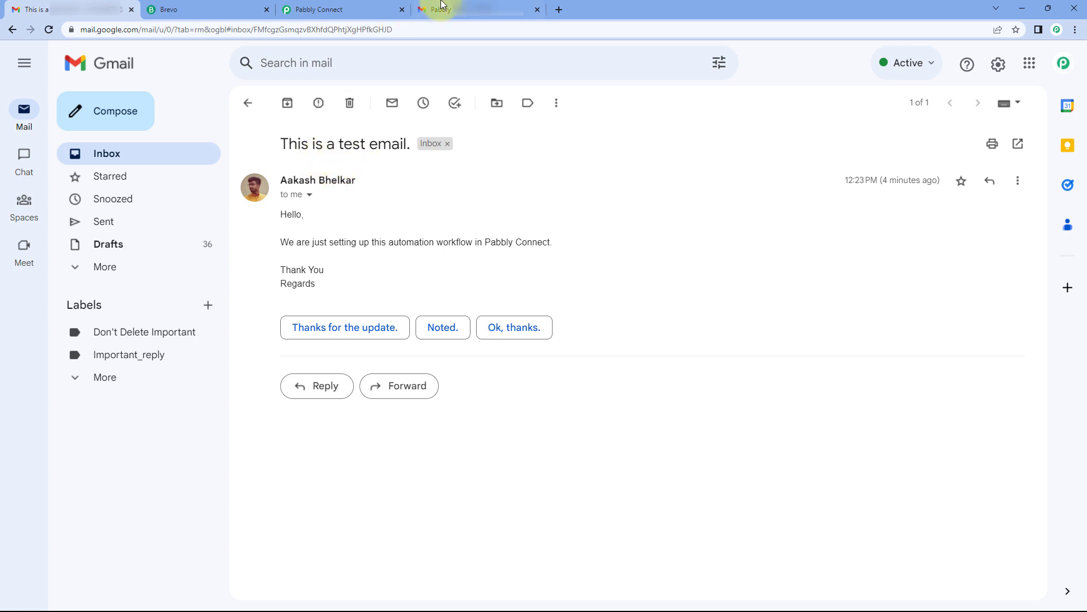
pyautogui.click(340, 9)
pyautogui.scroll(-2, 558, 304)
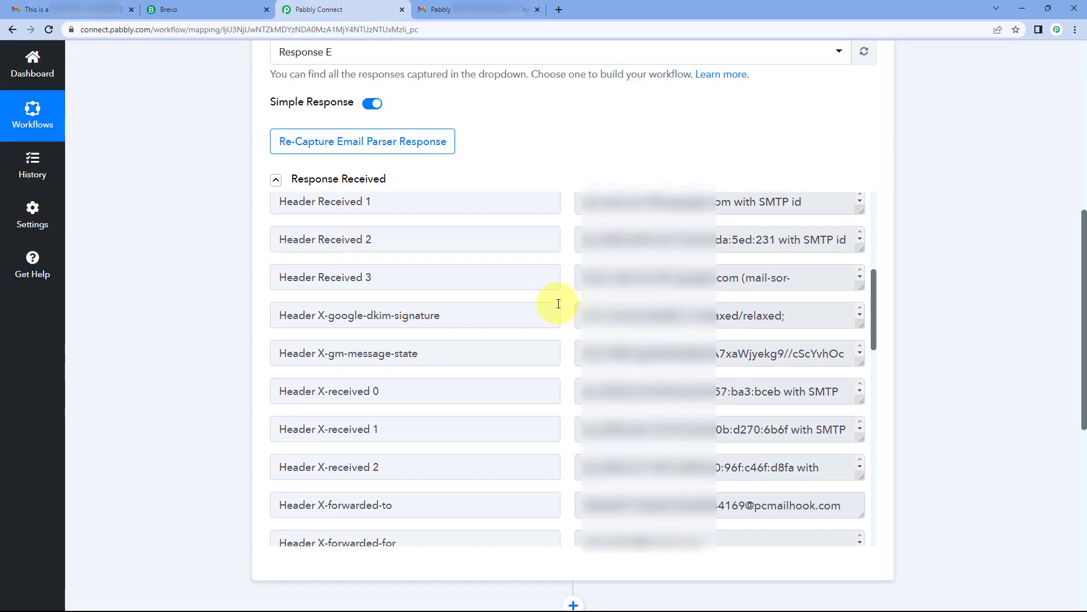
pyautogui.scroll(-10, 559, 304)
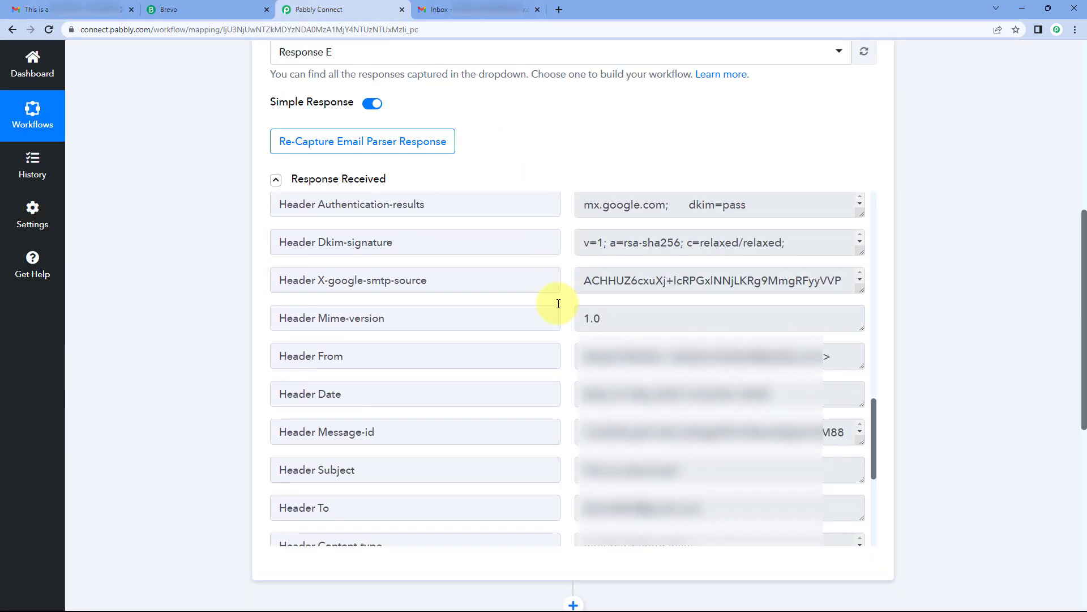
pyautogui.scroll(-3, 558, 303)
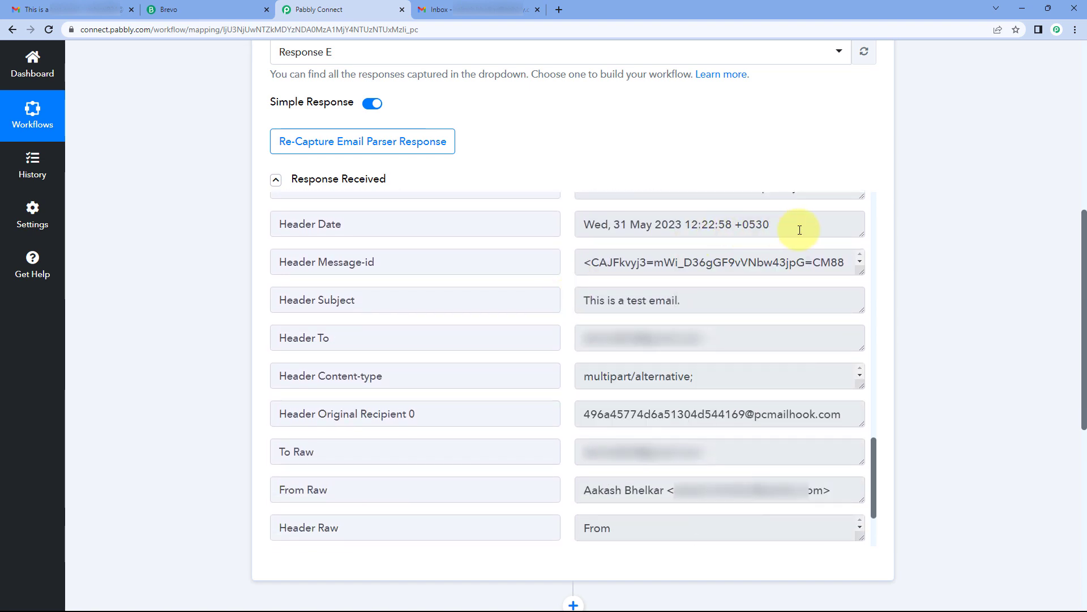
pyautogui.moveTo(792, 231); pyautogui.dragTo(593, 230)
pyautogui.click(561, 258)
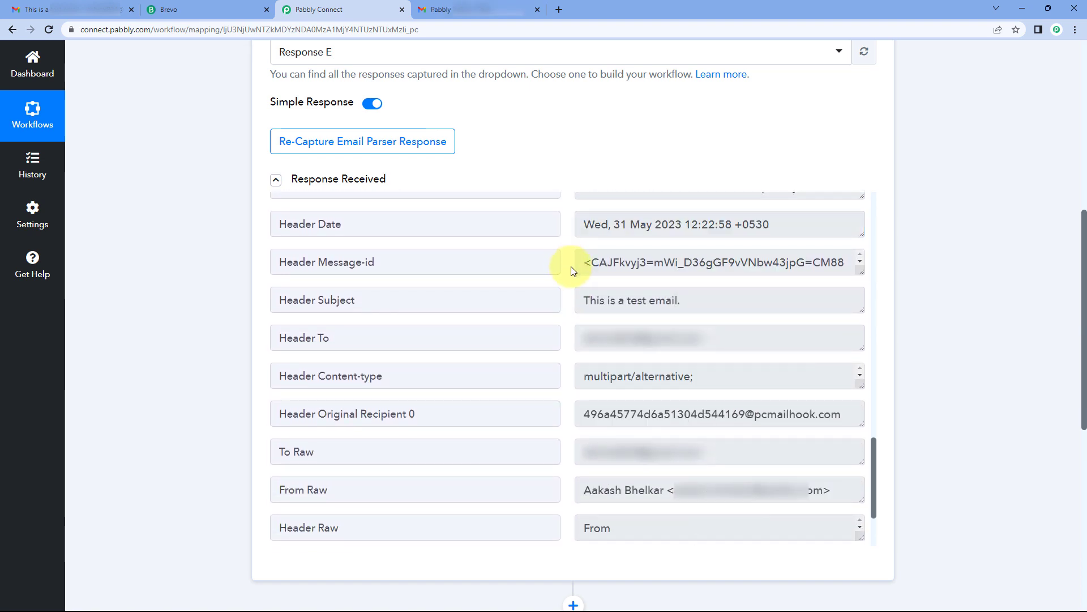
# Step: Enlarge the Body Text value at the end of the captured response to read the full message
pyautogui.scroll(-3, 564, 266)
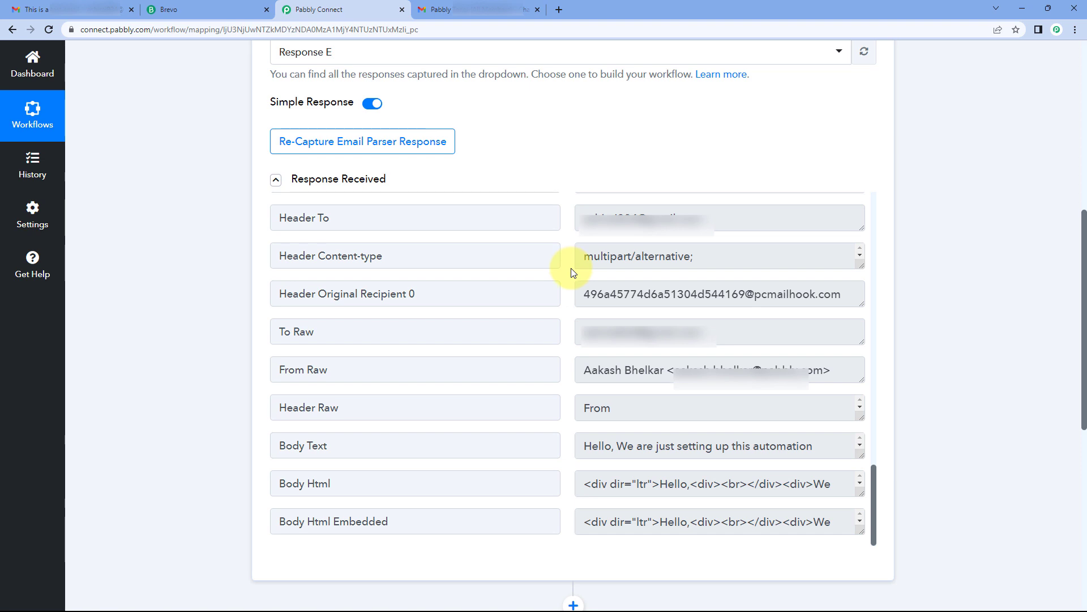
pyautogui.scroll(-3, 572, 273)
pyautogui.tripleClick(324, 276)
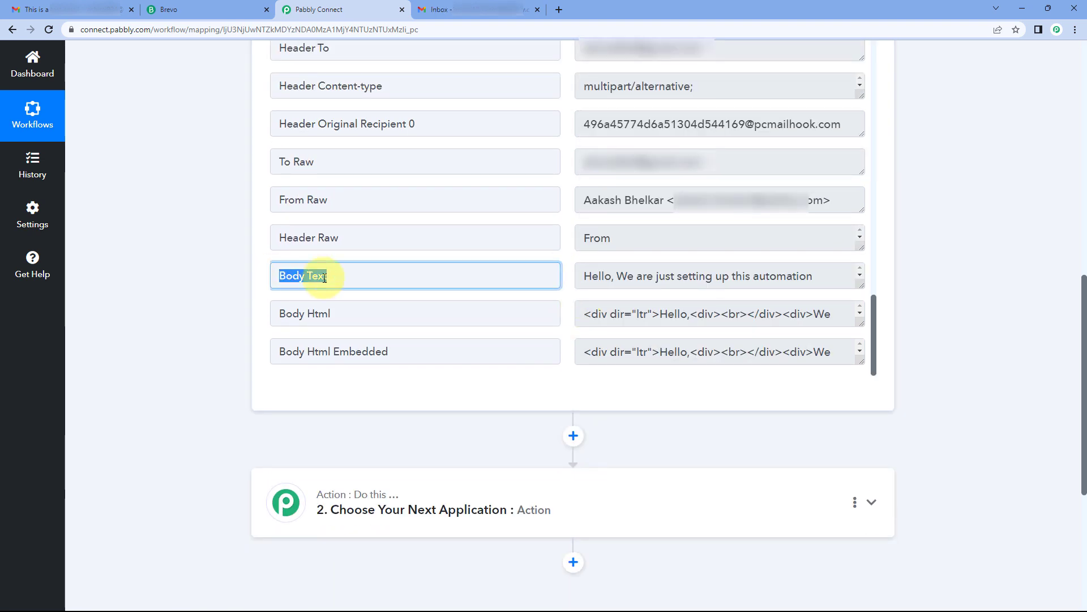
pyautogui.click(862, 286)
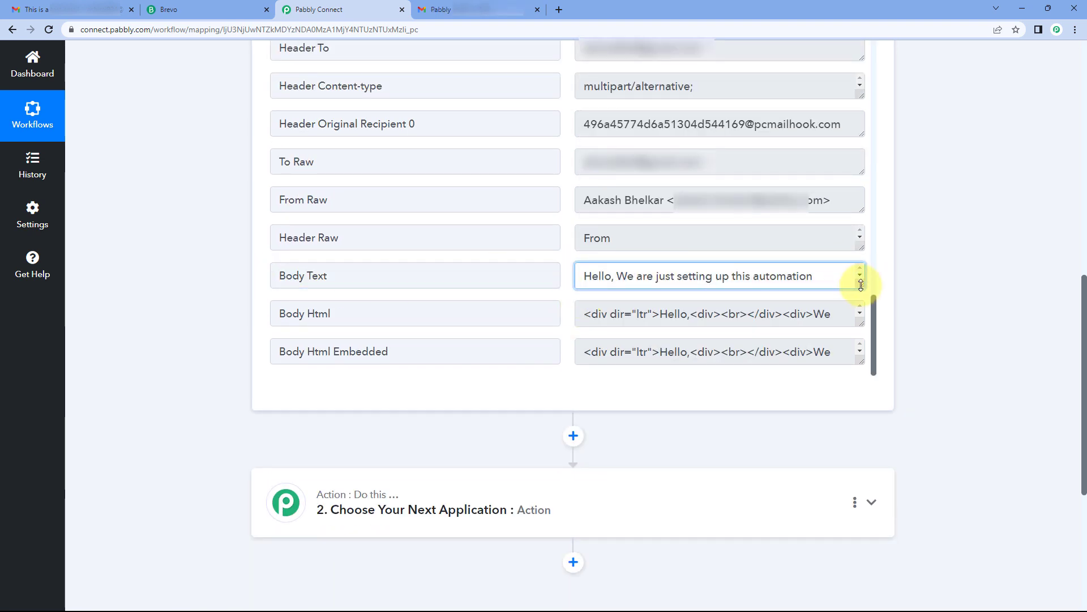
pyautogui.moveTo(860, 285); pyautogui.dragTo(585, 275)
pyautogui.click(567, 276)
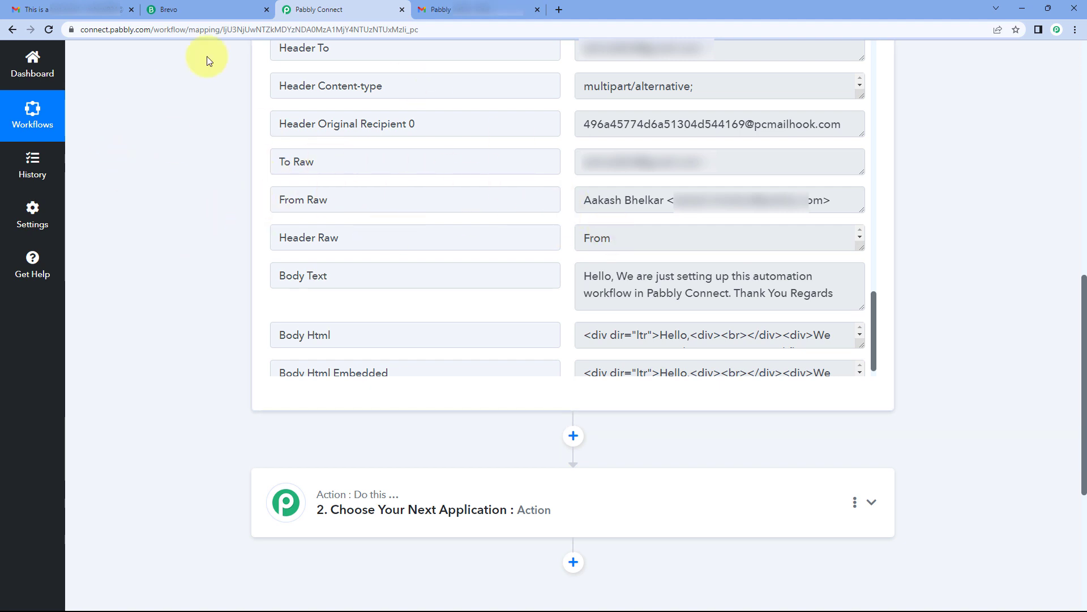
# Step: Recheck the test email in Gmail against the sender and Subject fields of the captured response in Pabbly Connect
pyautogui.click(103, 7)
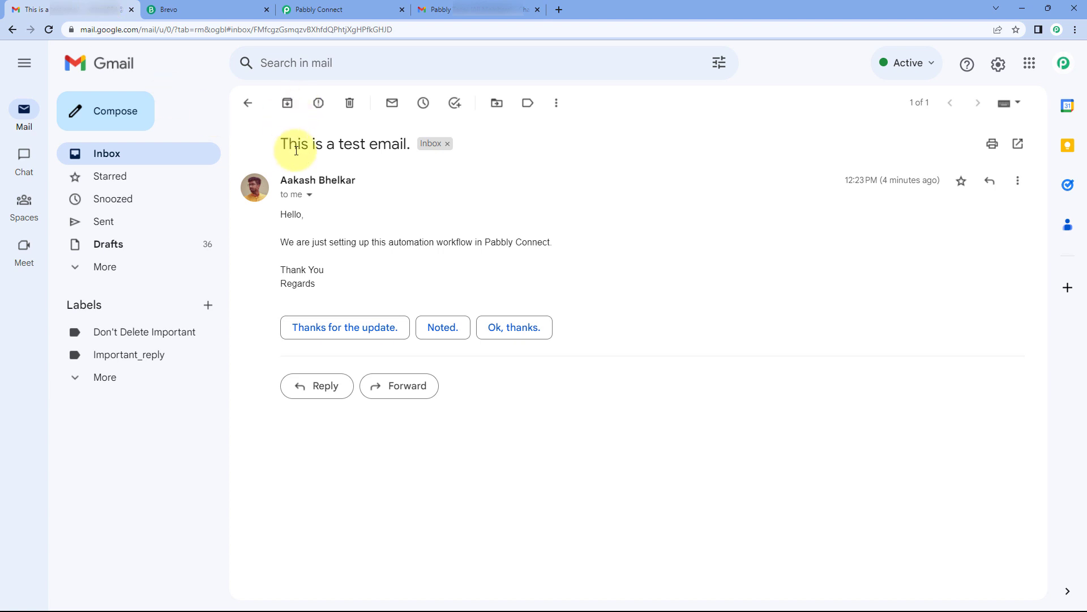
pyautogui.click(334, 8)
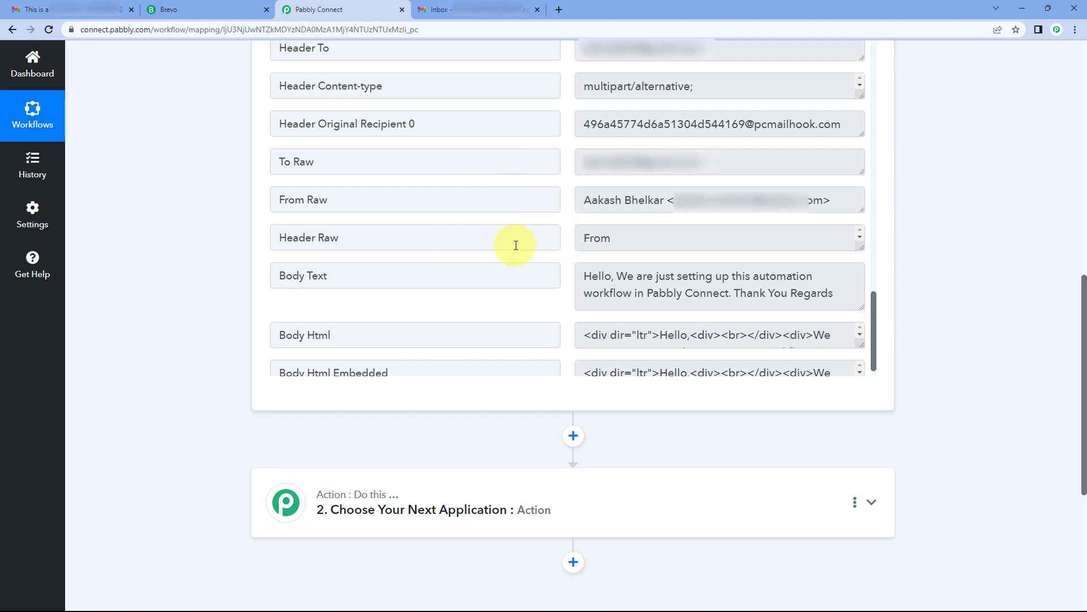
pyautogui.scroll(20, 576, 314)
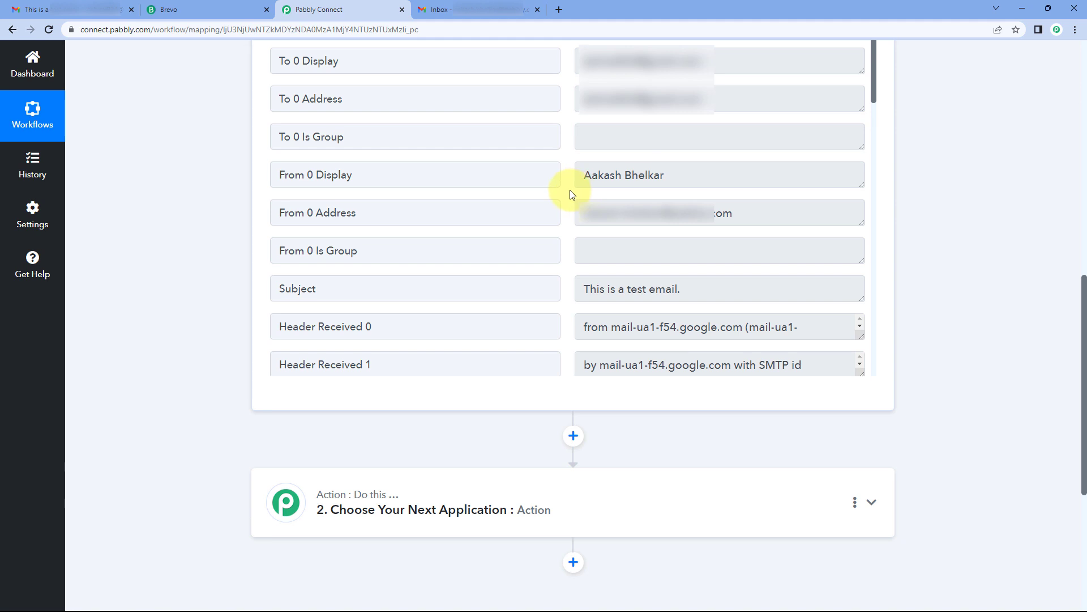
# Step: Choose Brevo (Sendinblue) as the application for the workflow's action step
pyautogui.scroll(-5, 226, 261)
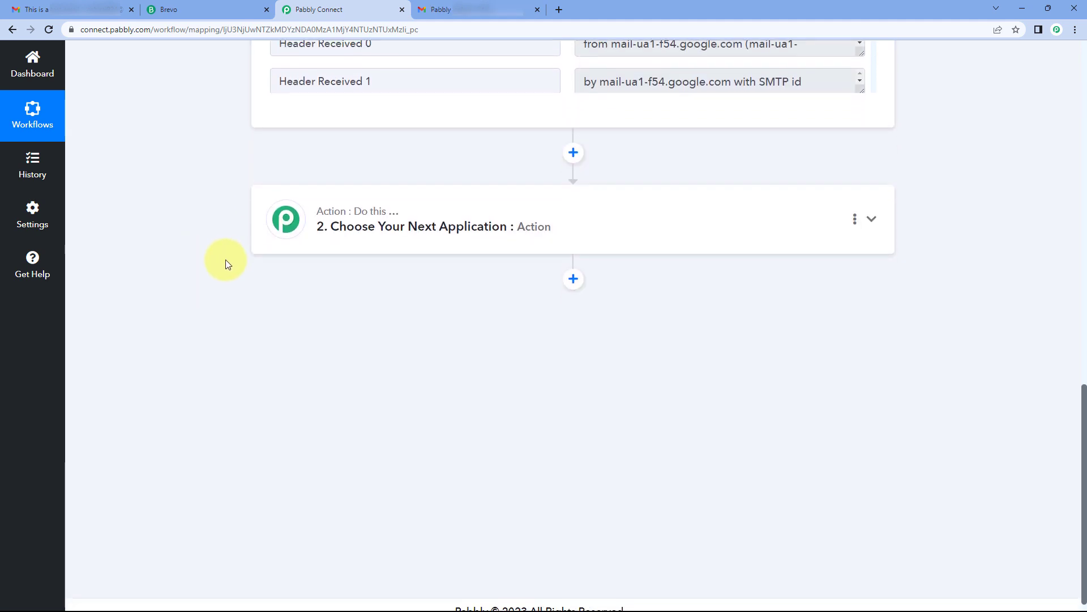
pyautogui.click(356, 216)
pyautogui.click(280, 286)
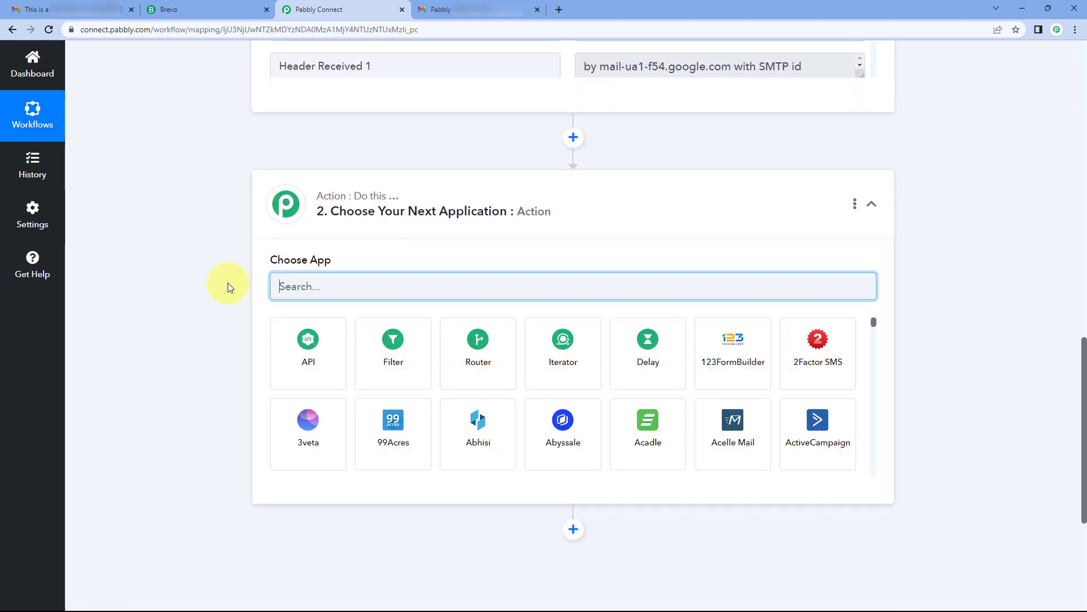
pyautogui.write('Brevo')
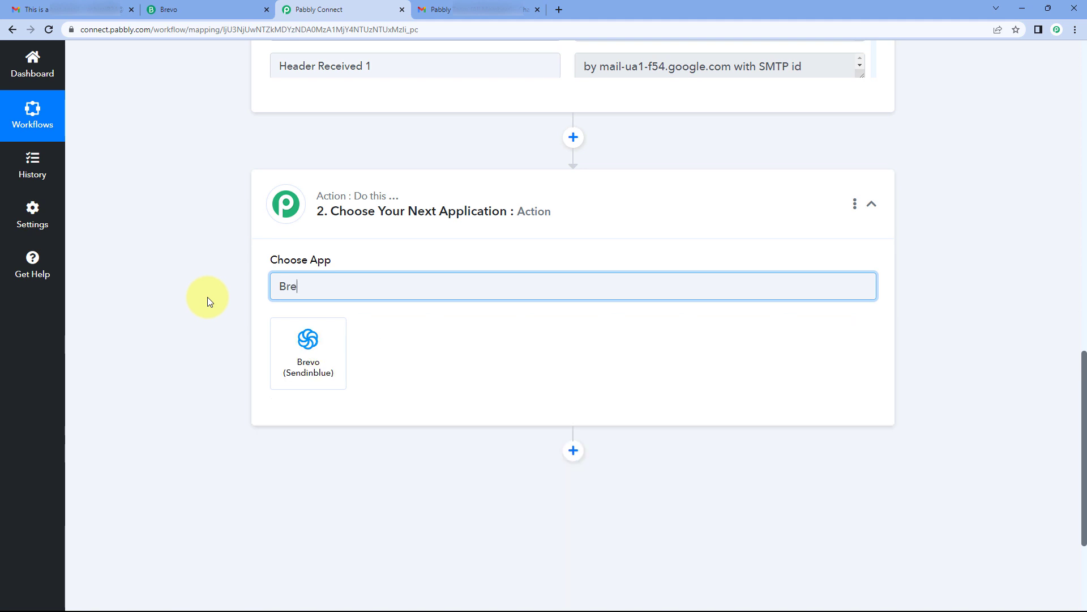
pyautogui.click(275, 330)
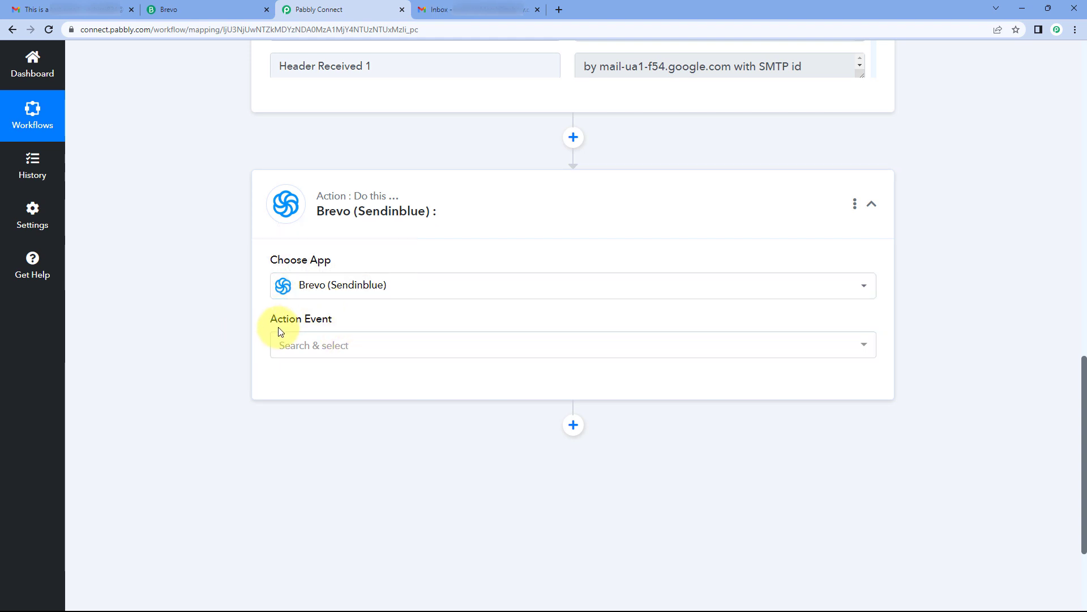
# Step: Set the Brevo action event to Create or Update Contact and start adding a new connection
pyautogui.scroll(-1, 359, 306)
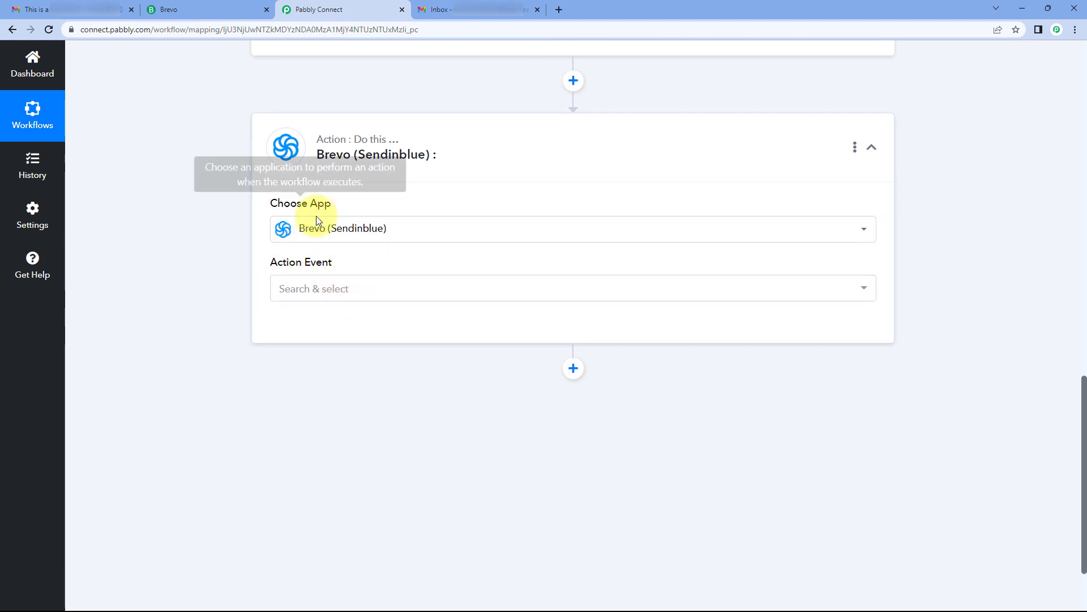
pyautogui.click(341, 296)
pyautogui.scroll(-2, 252, 289)
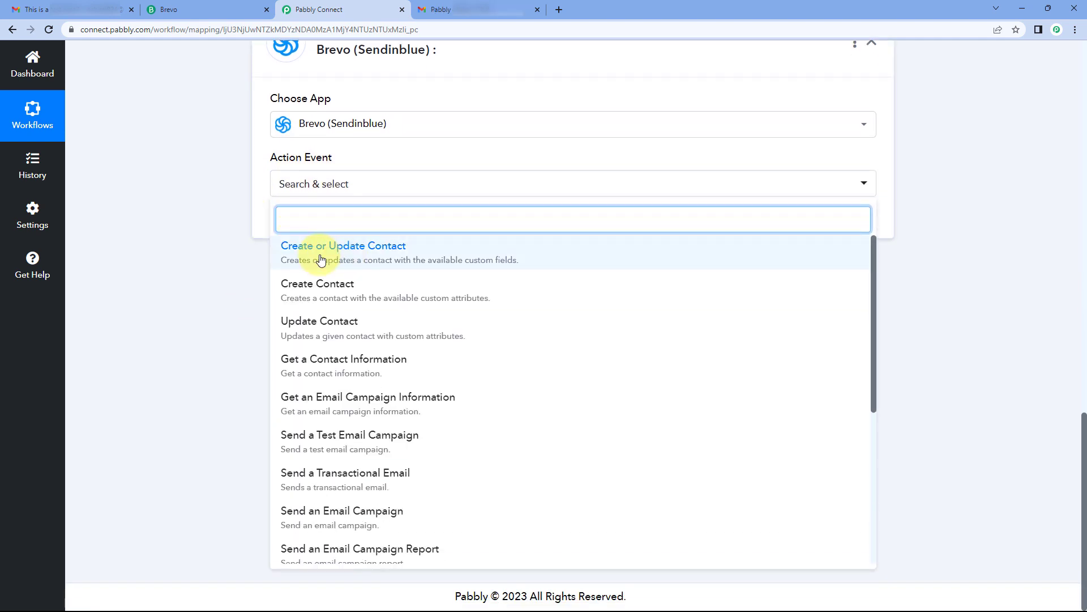
pyautogui.click(321, 260)
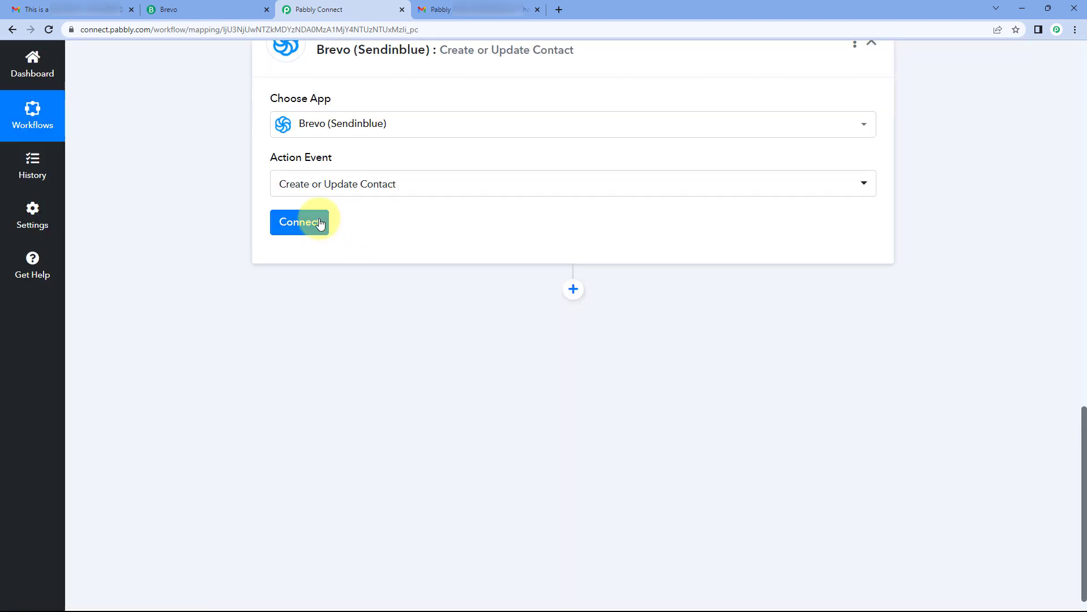
pyautogui.click(312, 223)
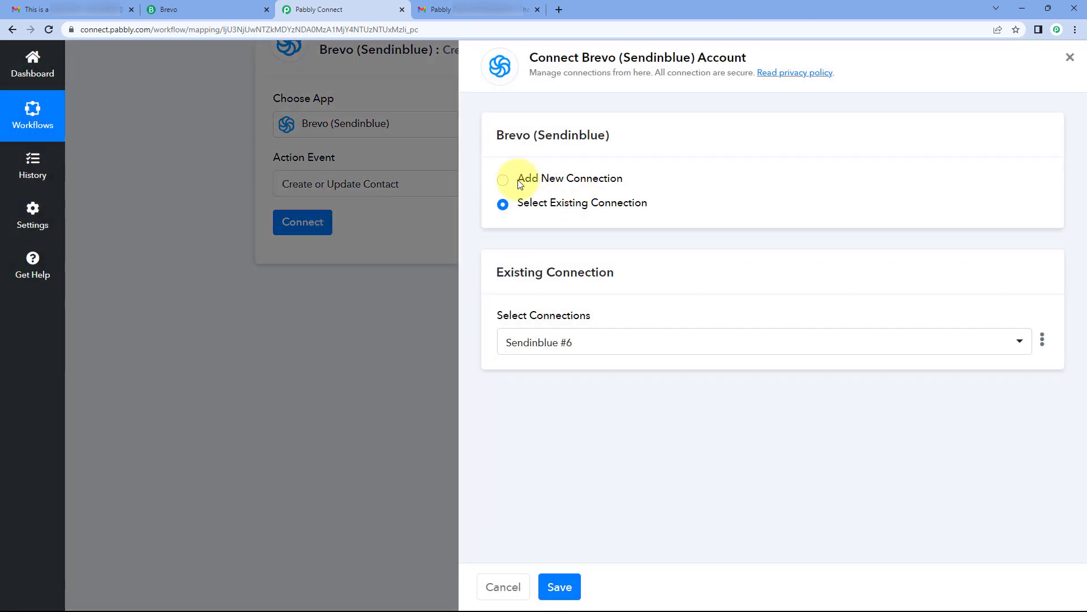
pyautogui.click(504, 181)
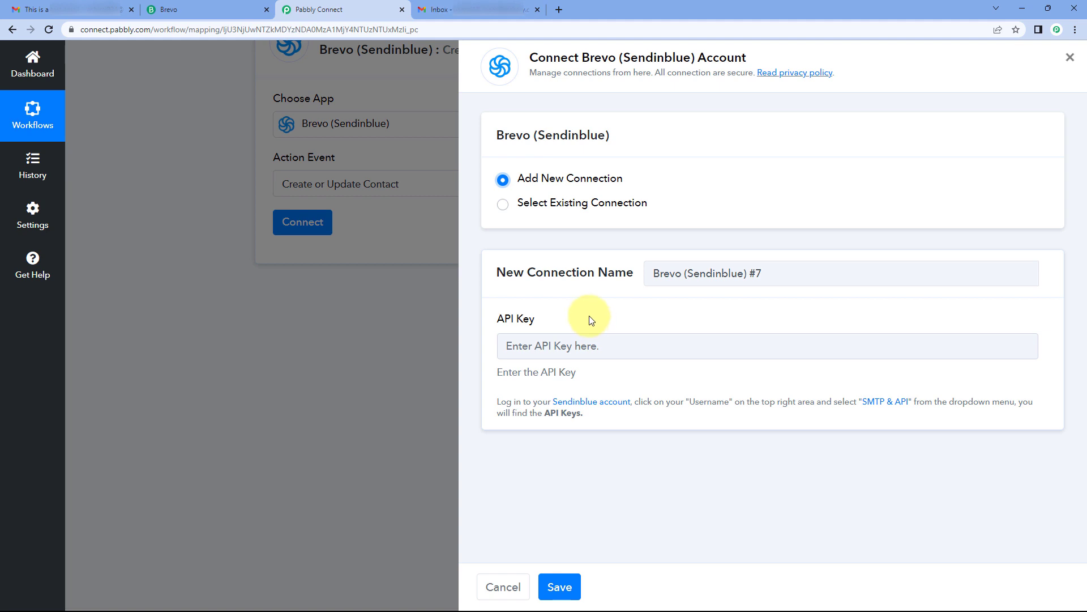
# Step: Switch to Brevo, open the account's API Keys page under SMTP & API, and review the existing keys
pyautogui.click(225, 9)
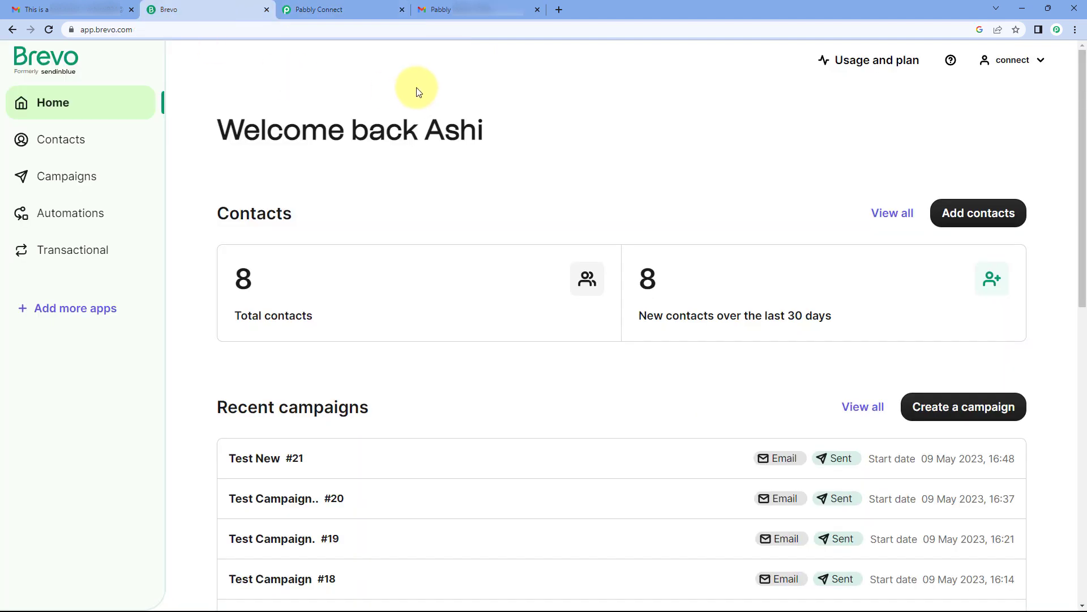
pyautogui.click(1038, 63)
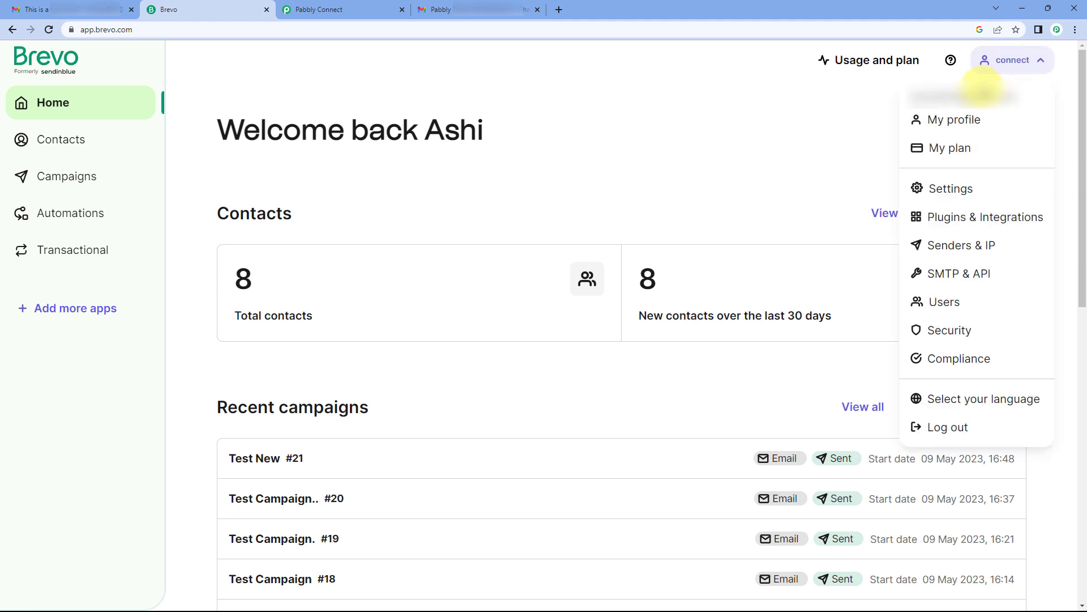
pyautogui.click(961, 281)
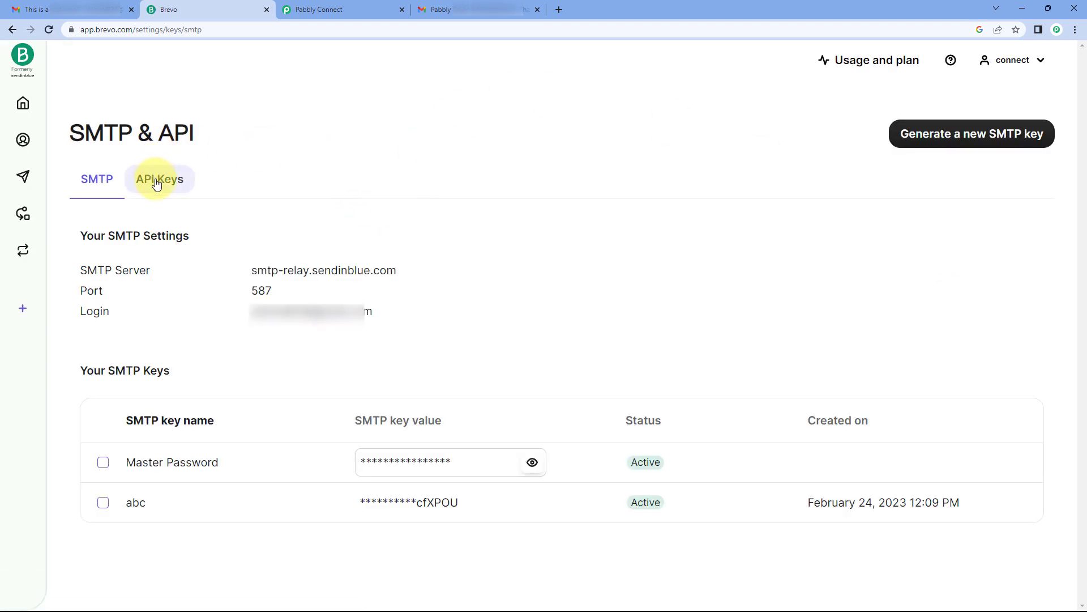
pyautogui.click(158, 182)
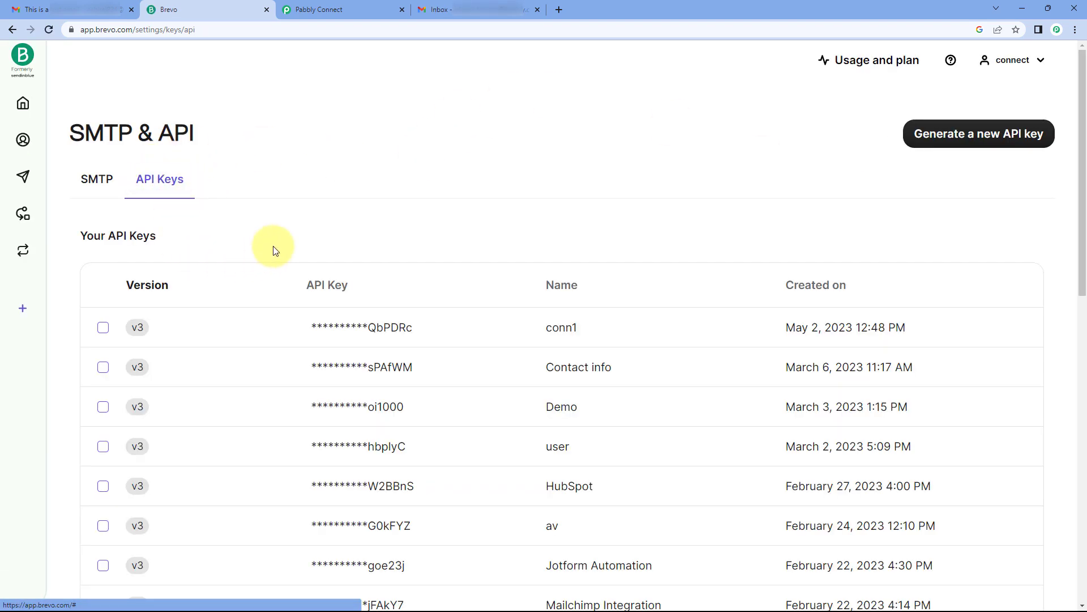
pyautogui.scroll(-3, 274, 247)
pyautogui.scroll(-6, 273, 250)
pyautogui.scroll(6, 273, 250)
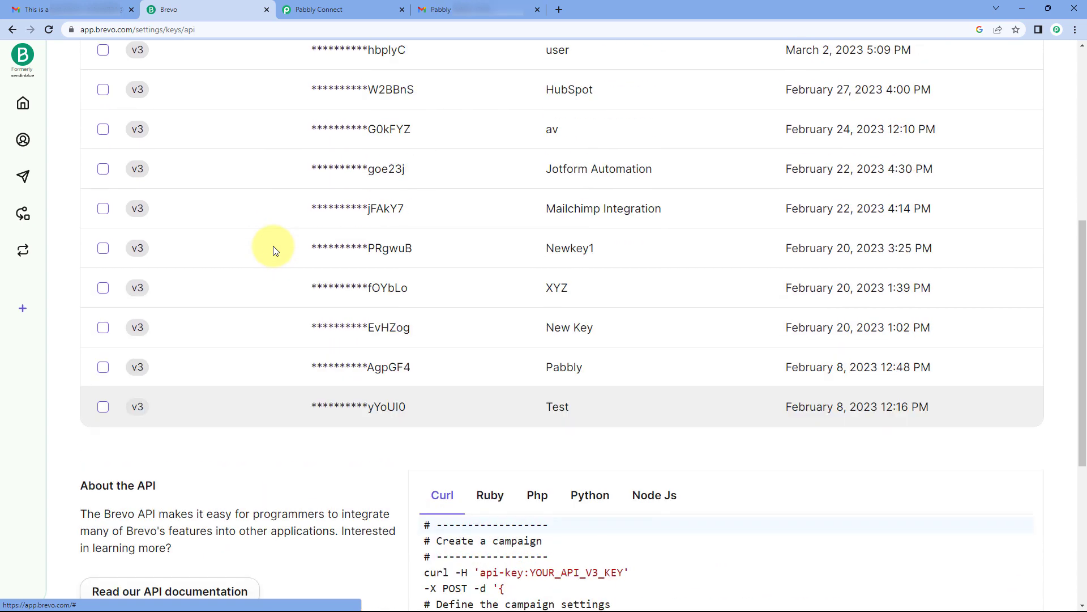
pyautogui.scroll(3, 273, 250)
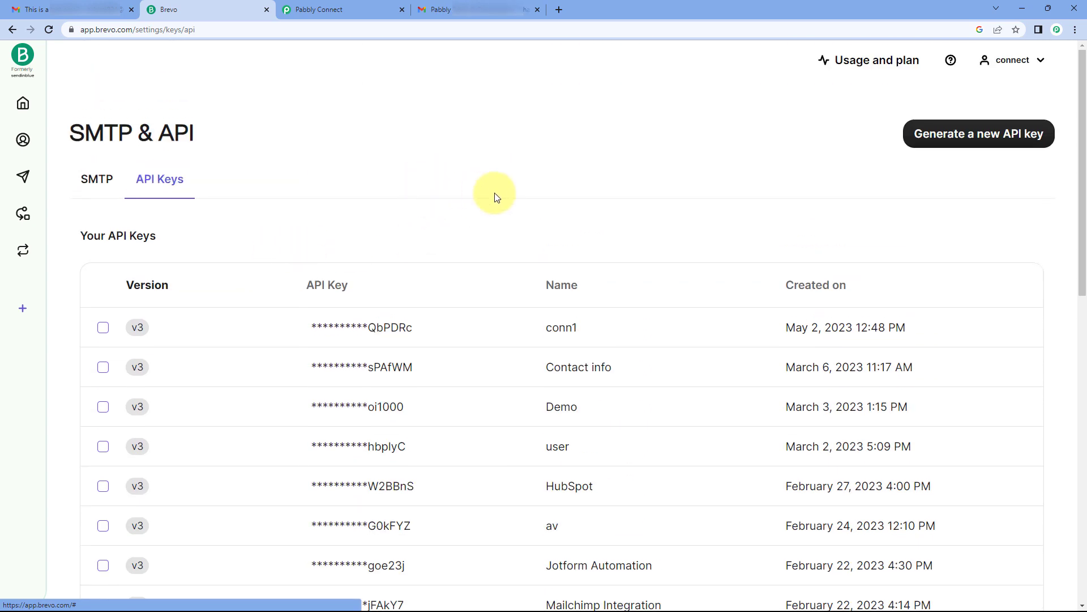
# Step: Generate a new Brevo API key named Pabbly123 and copy the generated key
pyautogui.click(963, 134)
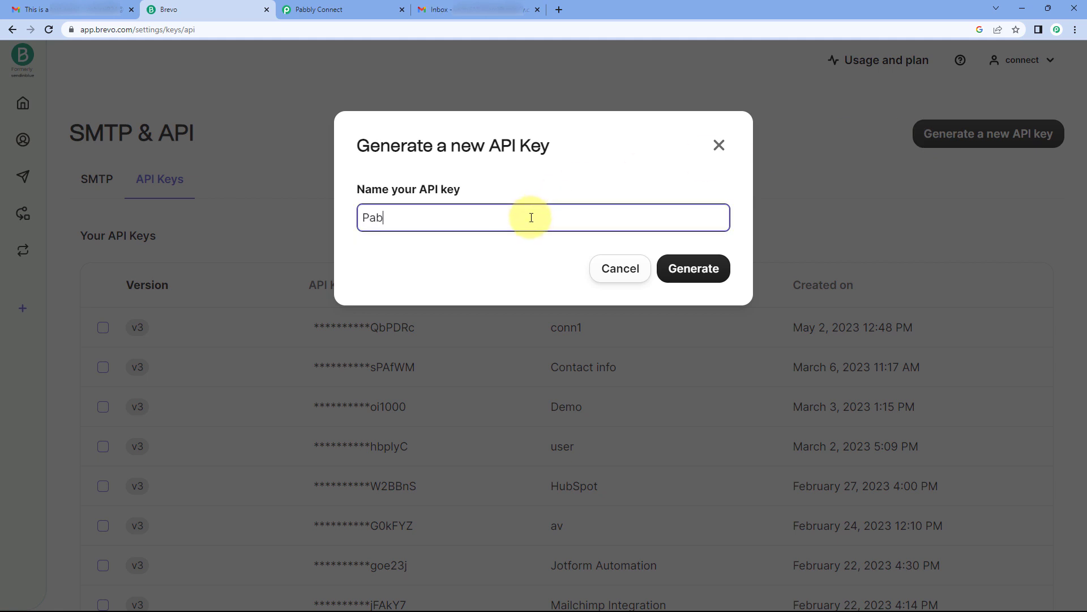
pyautogui.write('Pabbly')
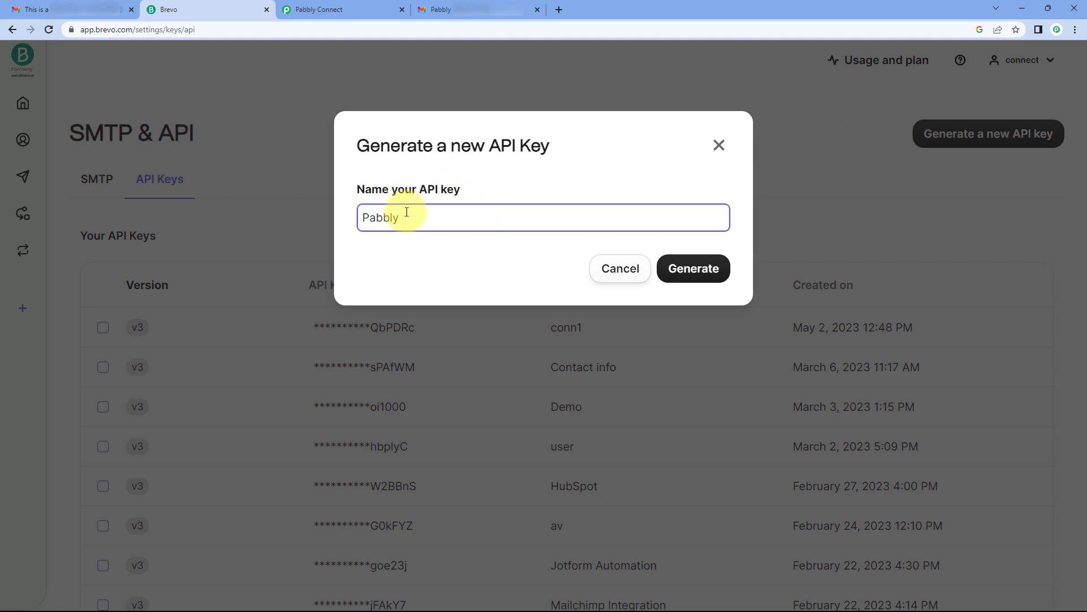
pyautogui.click(688, 271)
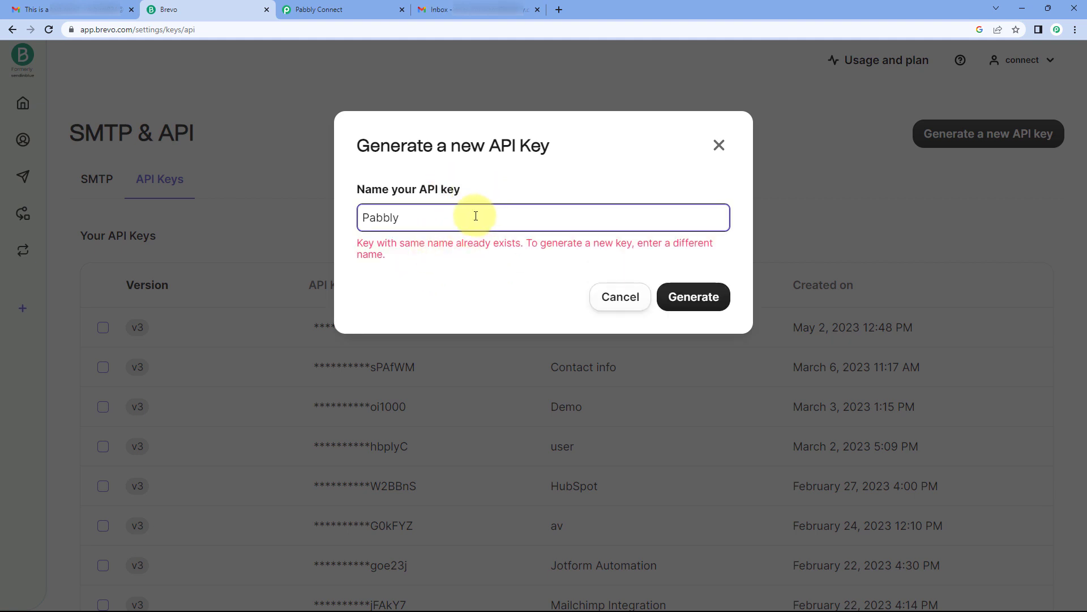
pyautogui.write('123')
pyautogui.click(692, 270)
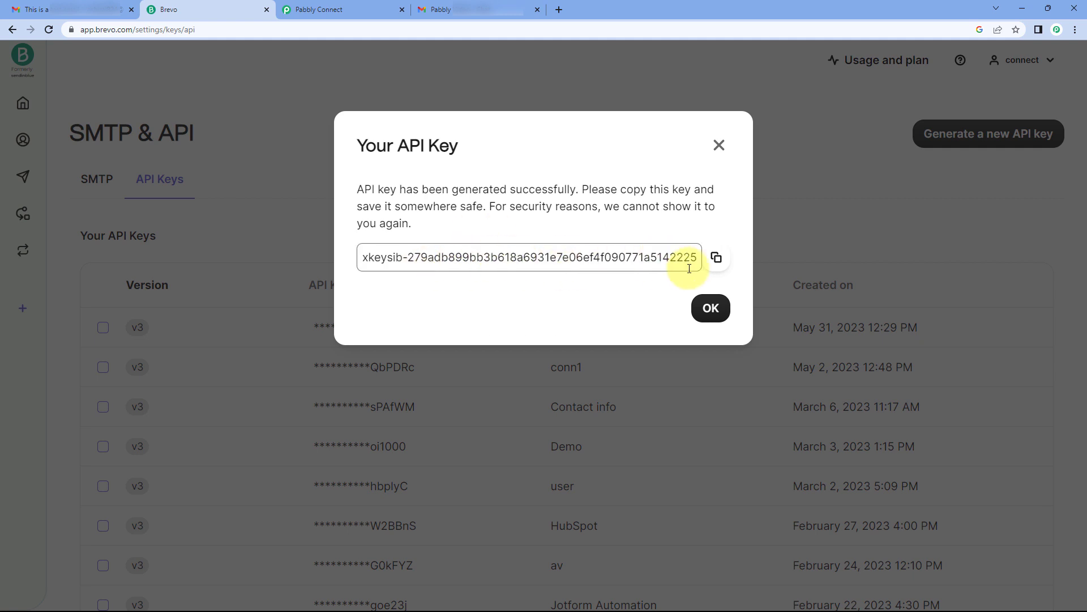
pyautogui.click(717, 258)
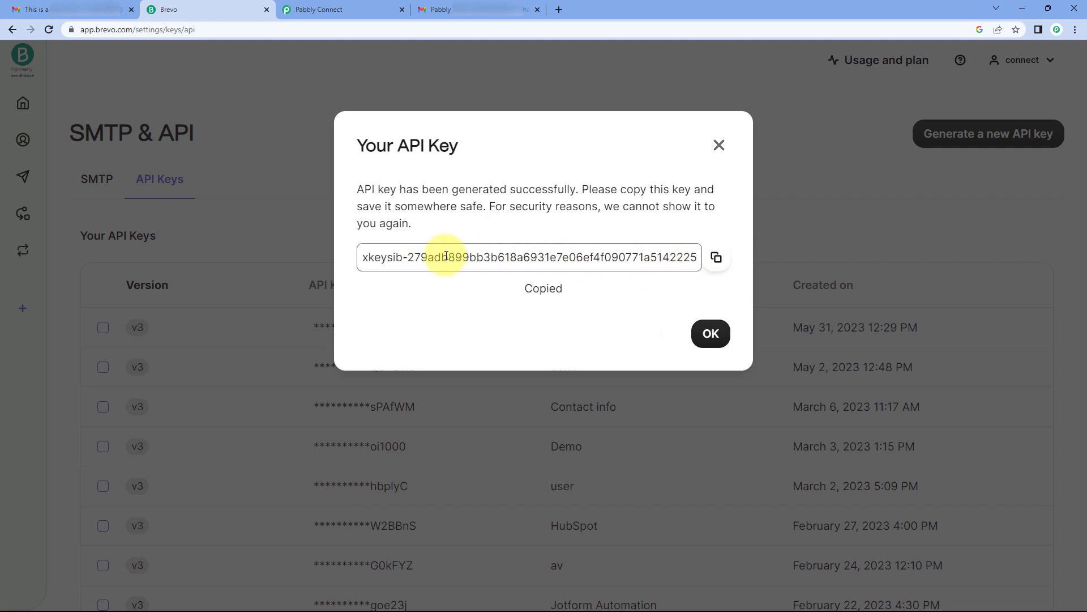
# Step: Return to Pabbly Connect, paste the API key into the new Brevo connection and save it
pyautogui.click(358, 5)
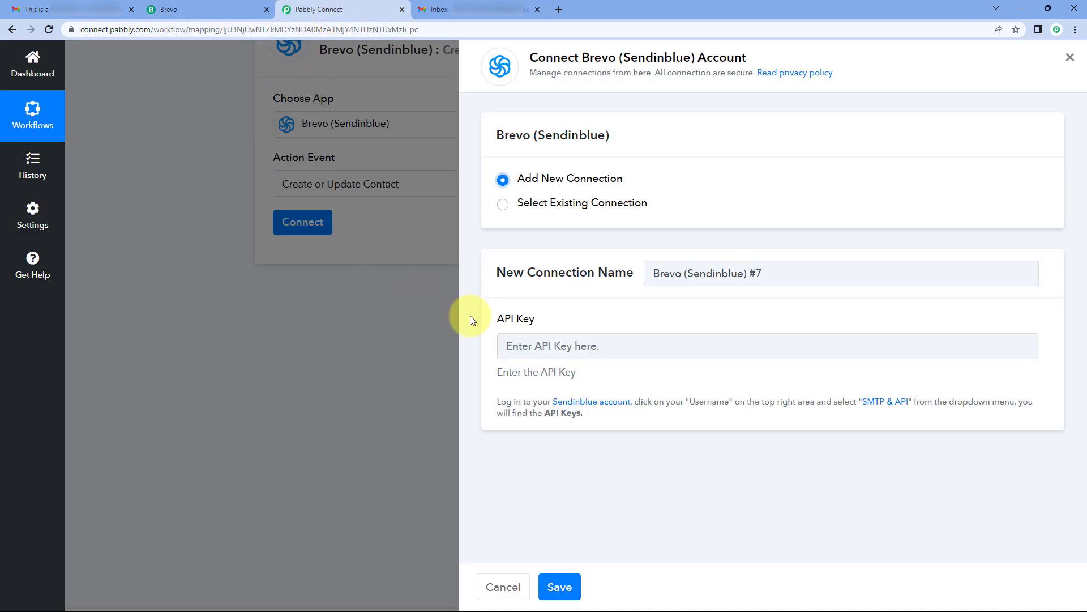
pyautogui.click(537, 346)
pyautogui.rightClick(537, 346)
pyautogui.click(597, 437)
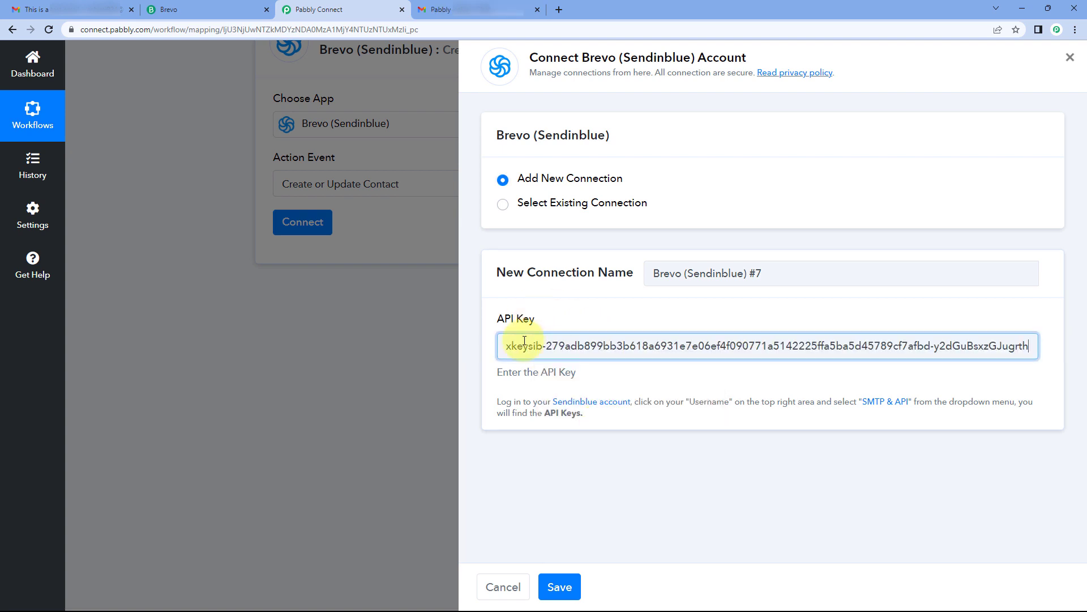
pyautogui.click(565, 584)
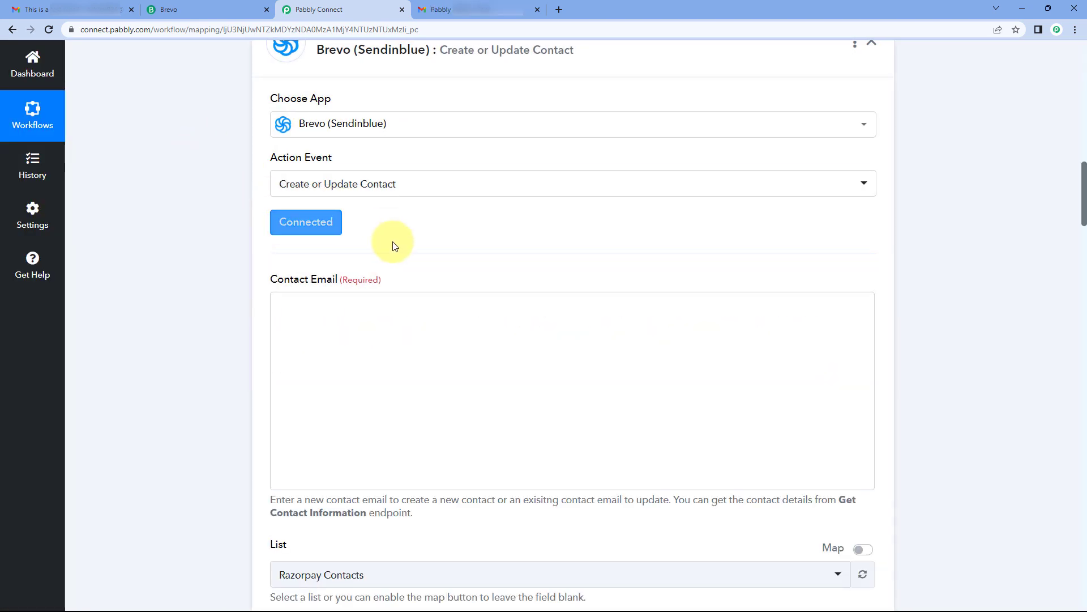
# Step: Review the Brevo action's contact fields and examine the From 0 Address value in the Email Parser response
pyautogui.scroll(-3, 406, 242)
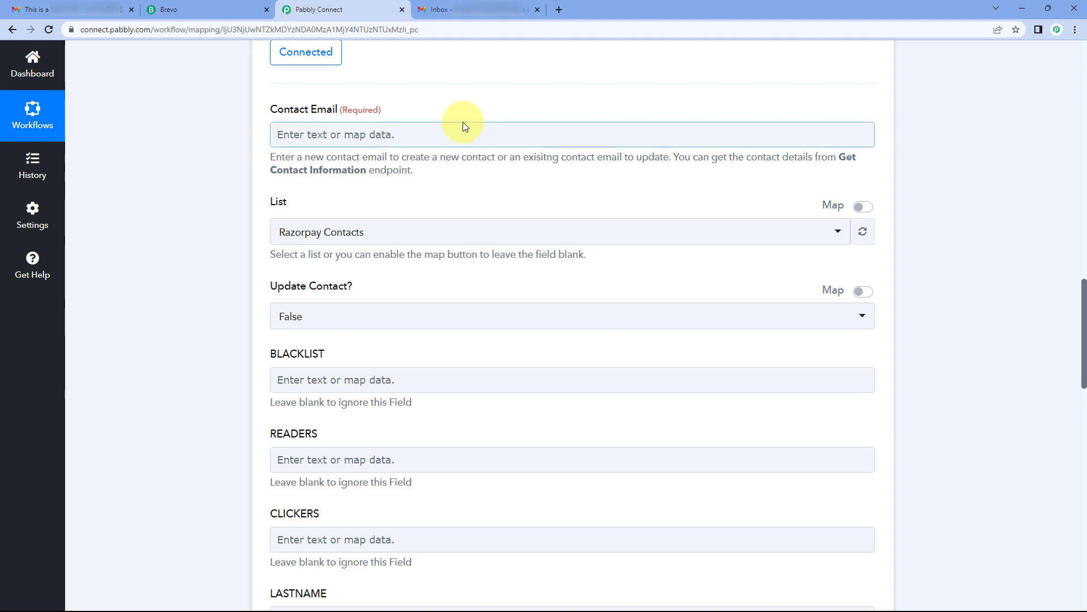
pyautogui.scroll(5, 463, 121)
pyautogui.scroll(8, 496, 227)
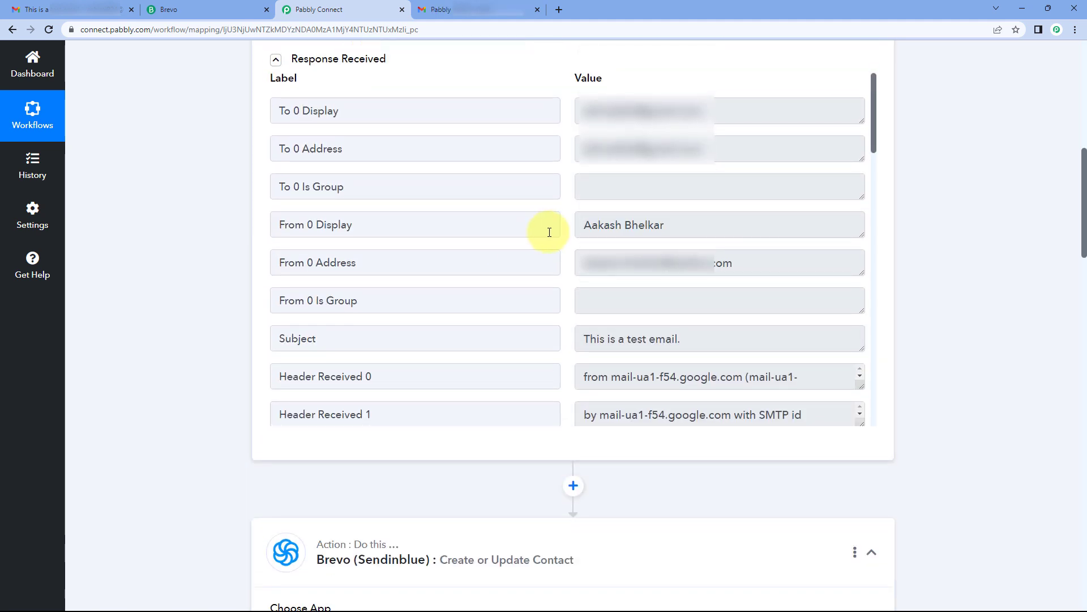
pyautogui.moveTo(736, 262); pyautogui.dragTo(612, 262)
pyautogui.click(569, 262)
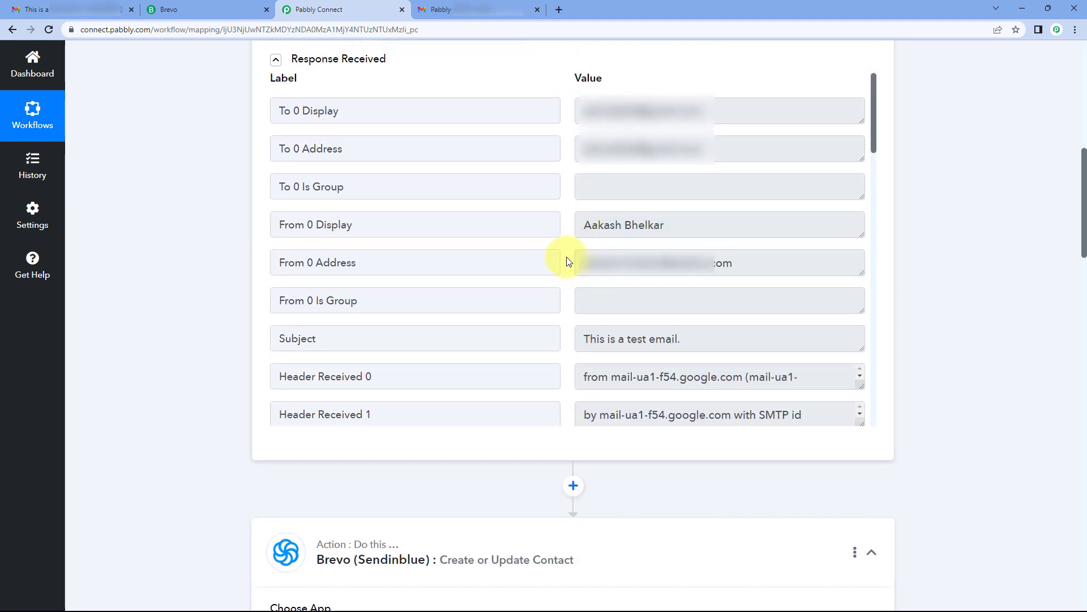
pyautogui.scroll(-1, 565, 259)
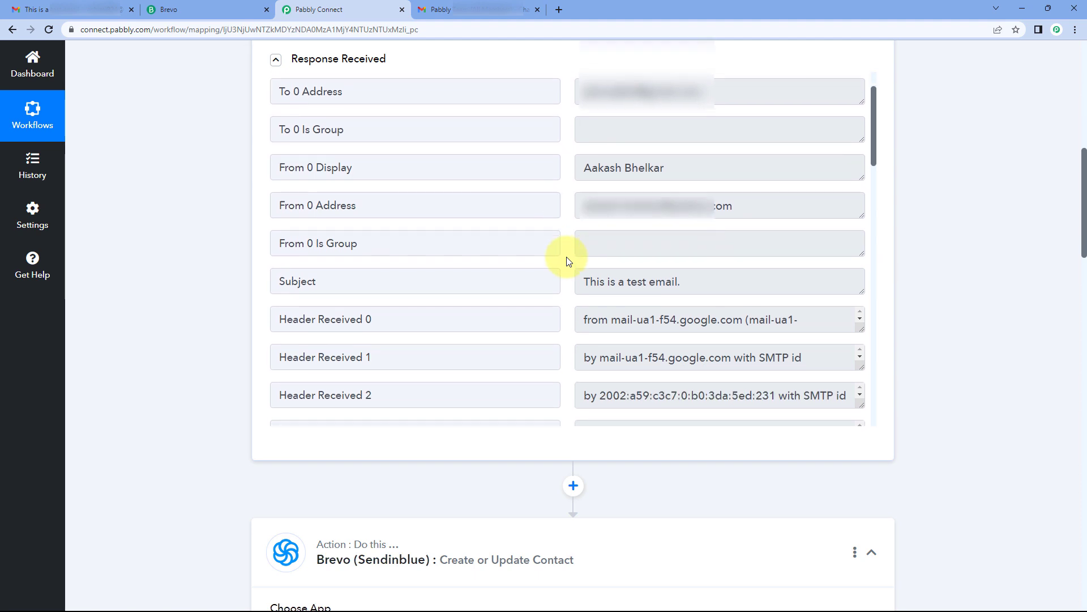
pyautogui.scroll(-1, 565, 259)
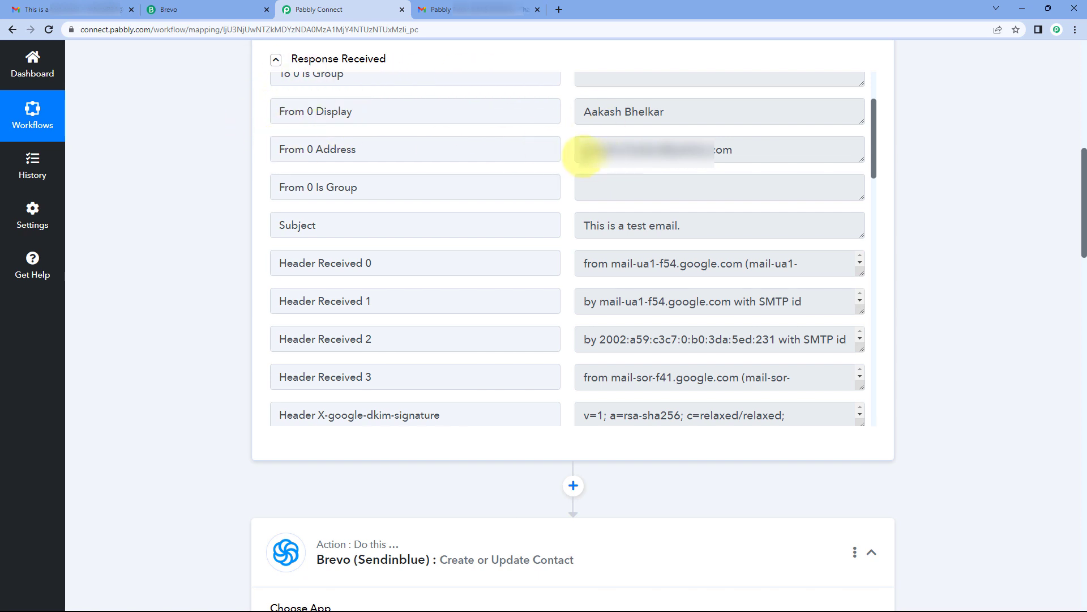
pyautogui.moveTo(584, 155); pyautogui.dragTo(735, 153)
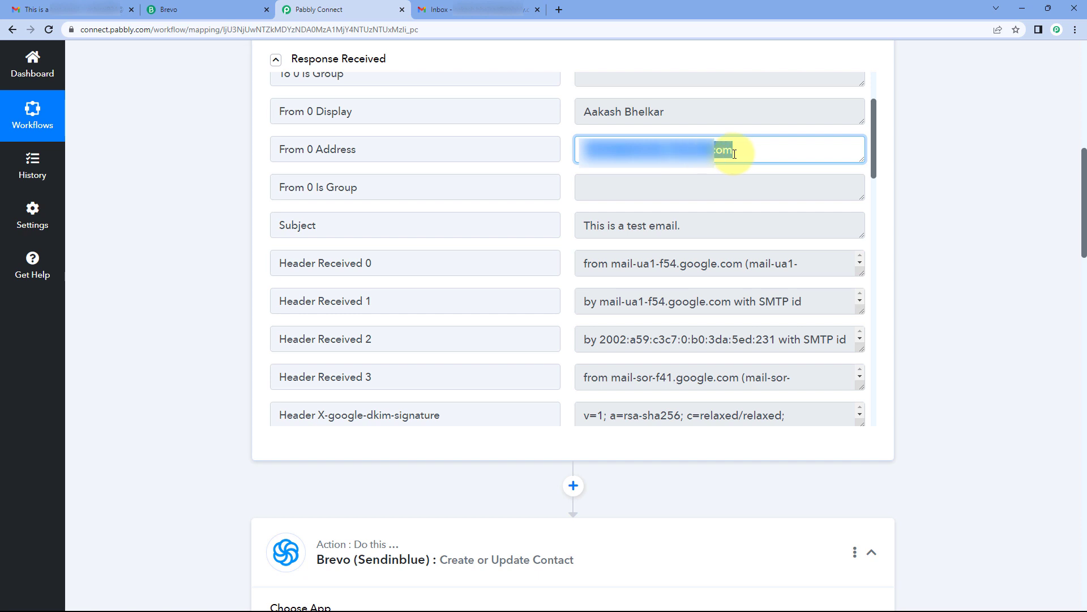
pyautogui.click(664, 149)
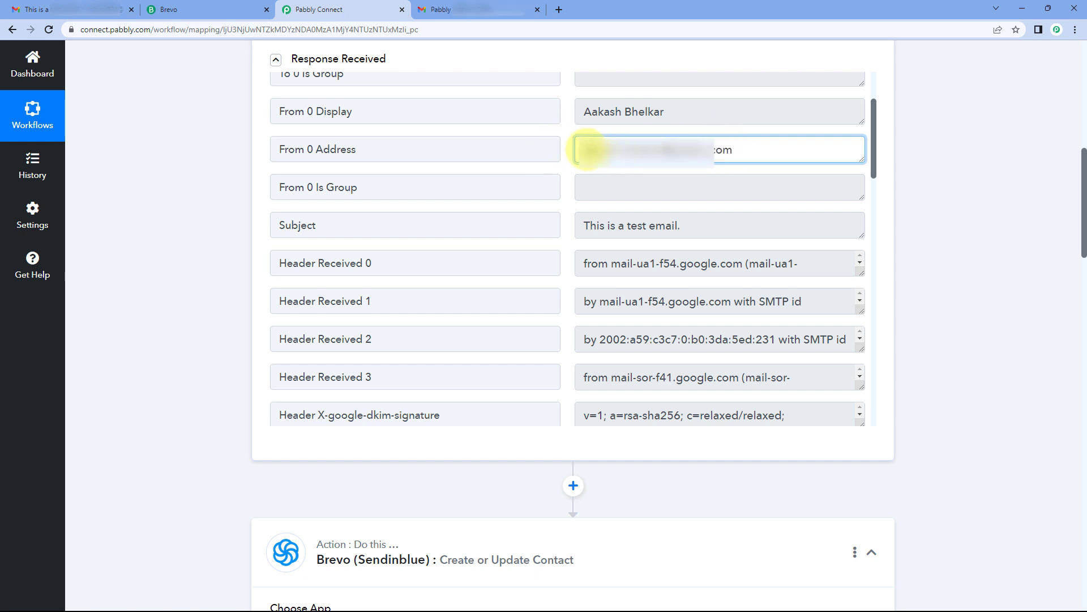
pyautogui.moveTo(583, 150); pyautogui.dragTo(753, 143)
pyautogui.click(566, 146)
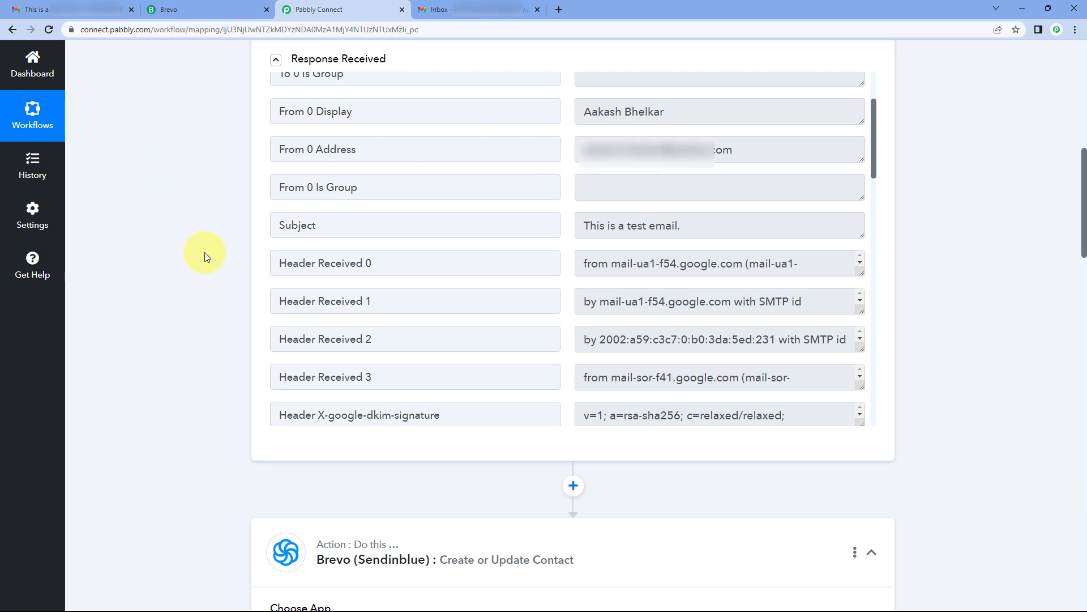
pyautogui.moveTo(743, 154); pyautogui.dragTo(580, 164)
pyautogui.click(567, 156)
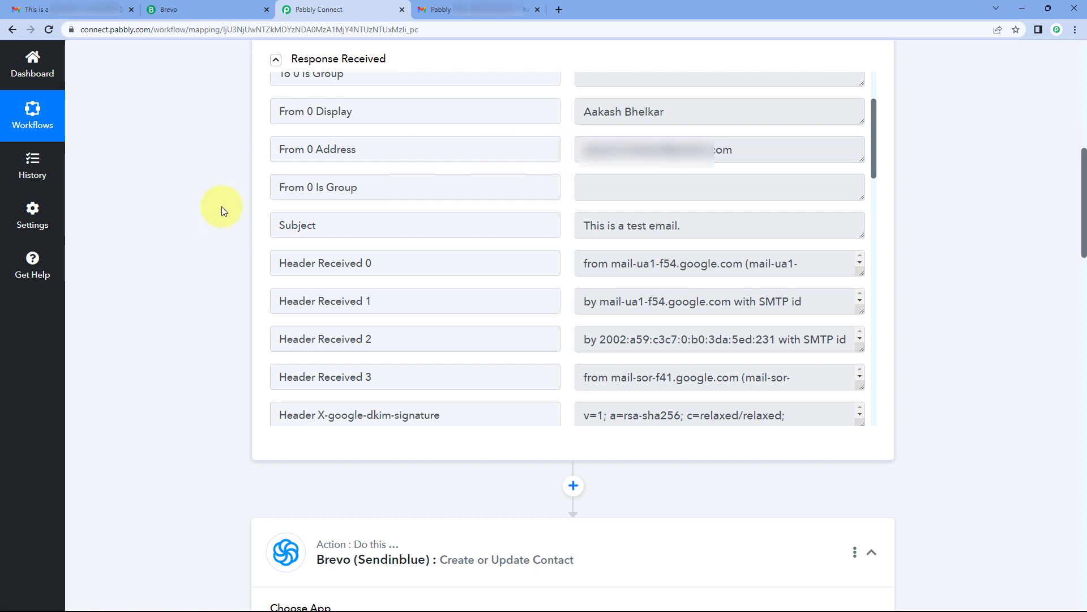
# Step: Map the Brevo action's Contact Email field to From 0 Address from the Email Parser step
pyautogui.scroll(-10, 214, 209)
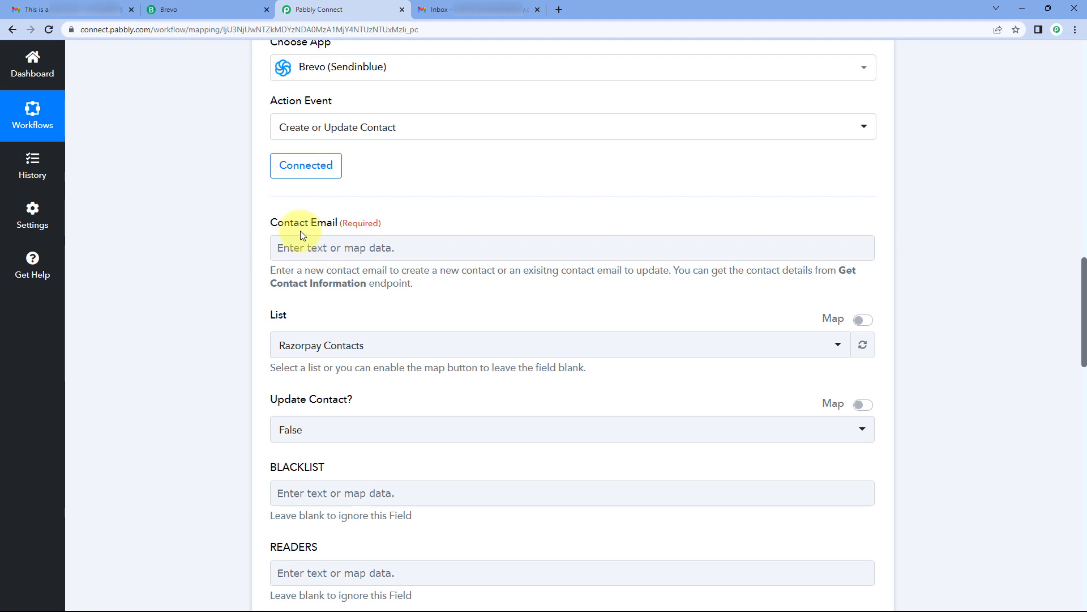
pyautogui.click(297, 247)
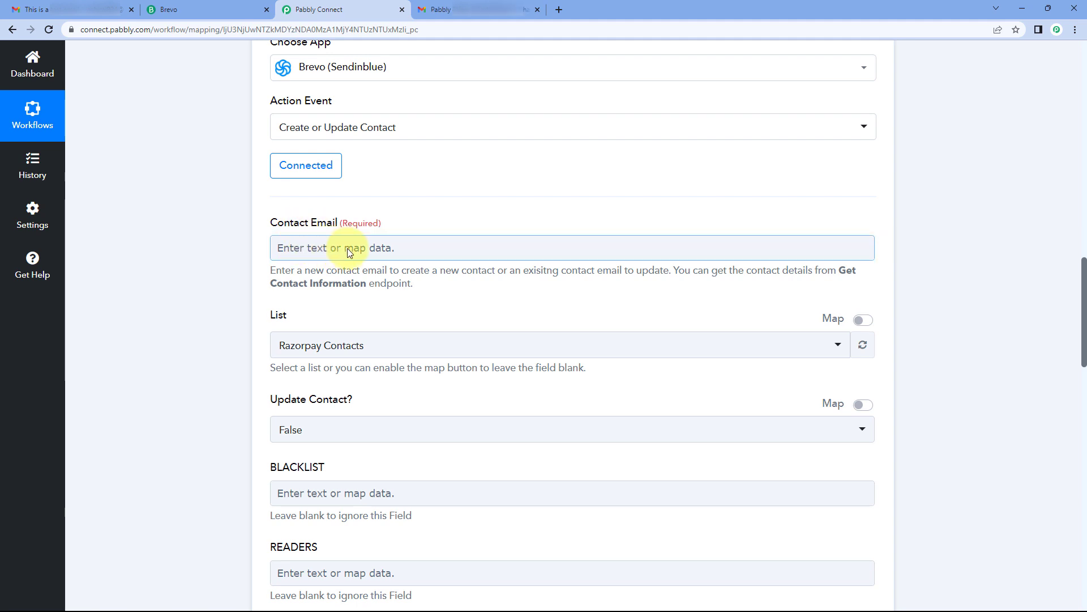
pyautogui.click(306, 242)
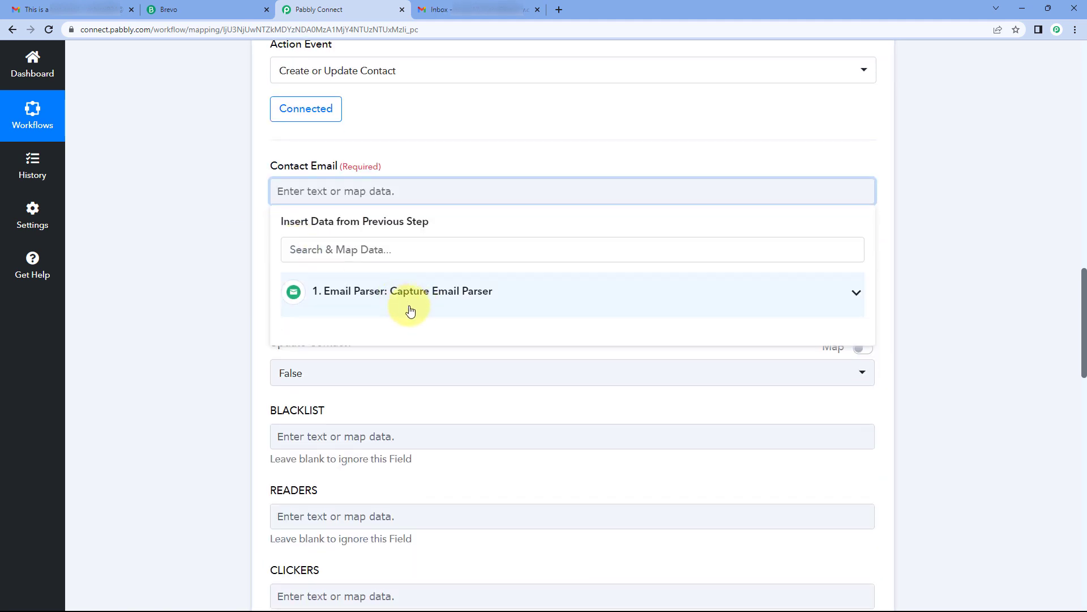
pyautogui.click(419, 301)
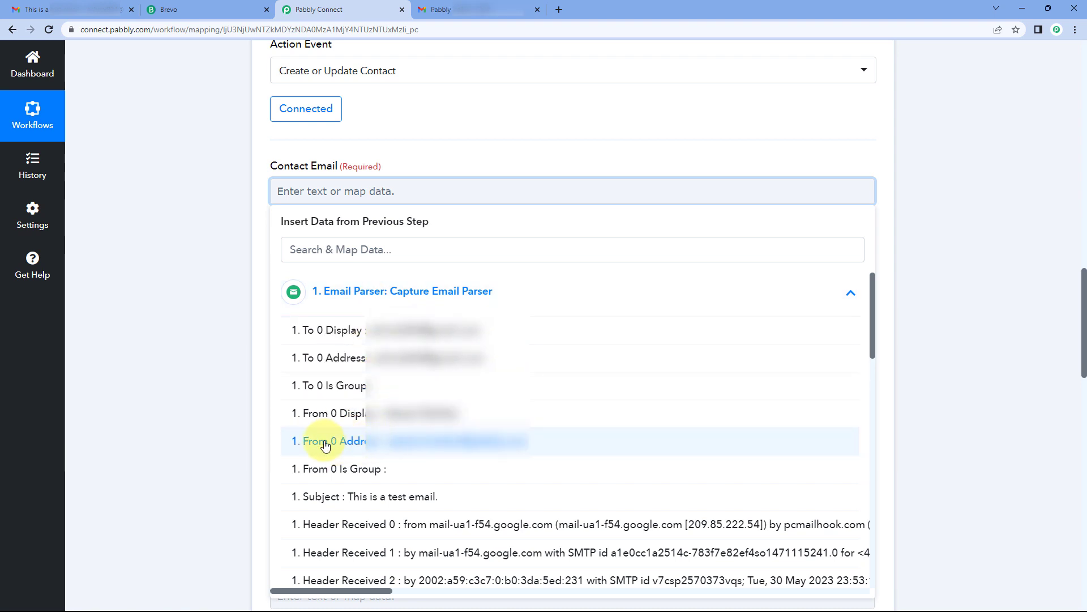
pyautogui.click(374, 440)
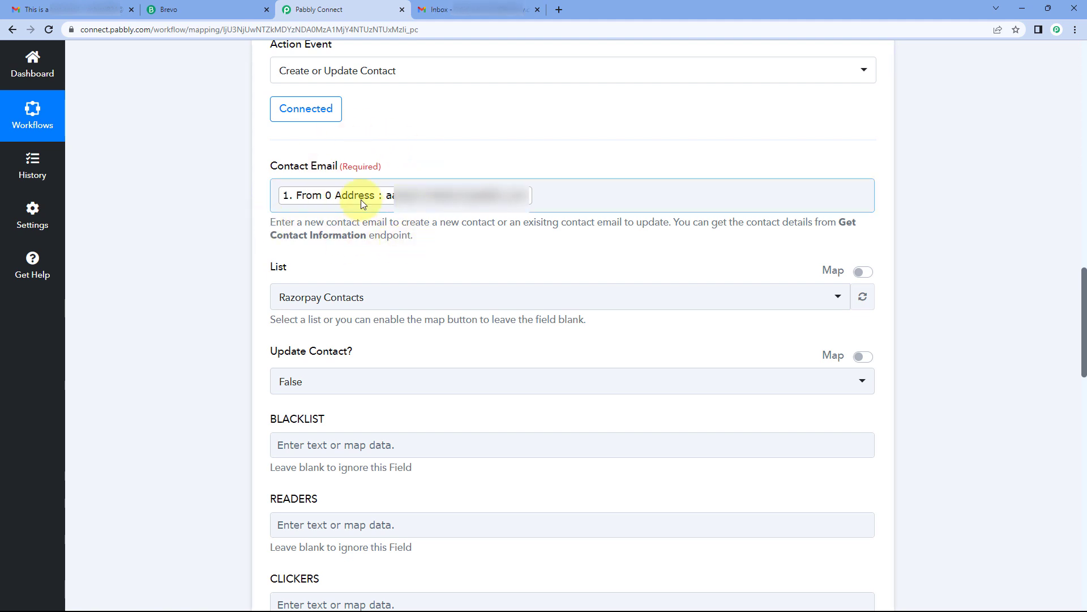
# Step: Set the Brevo contact's List to Data 101
pyautogui.scroll(-2, 289, 255)
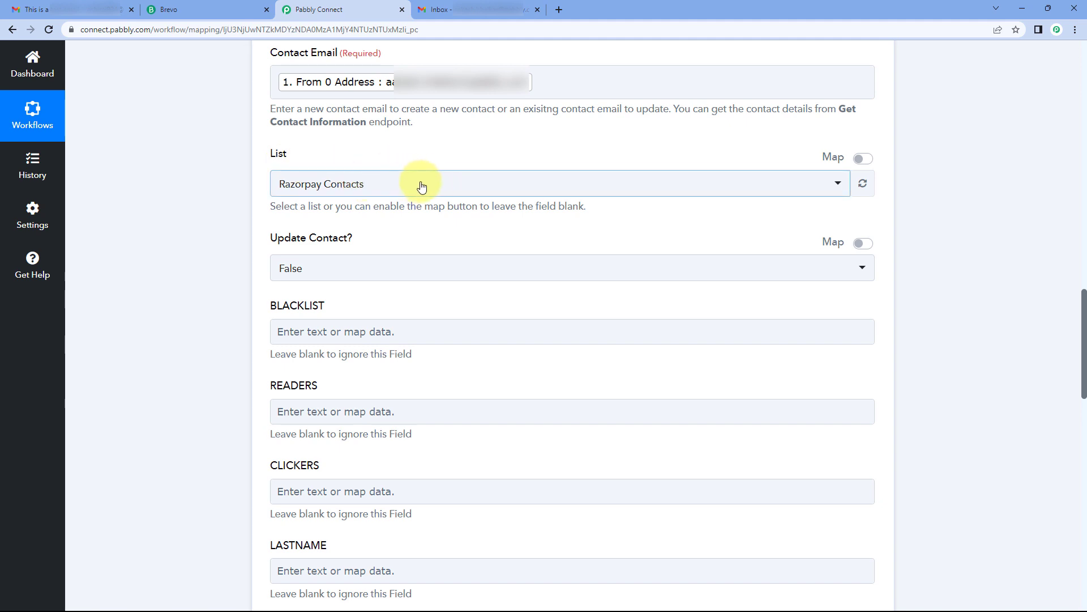
pyautogui.click(427, 189)
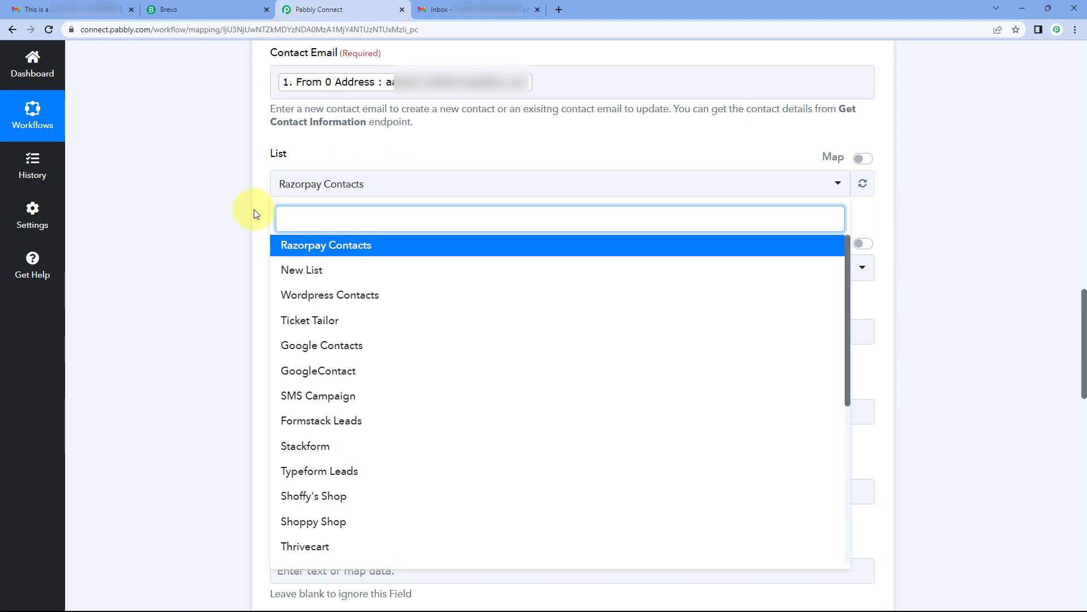
pyautogui.scroll(-2, 253, 209)
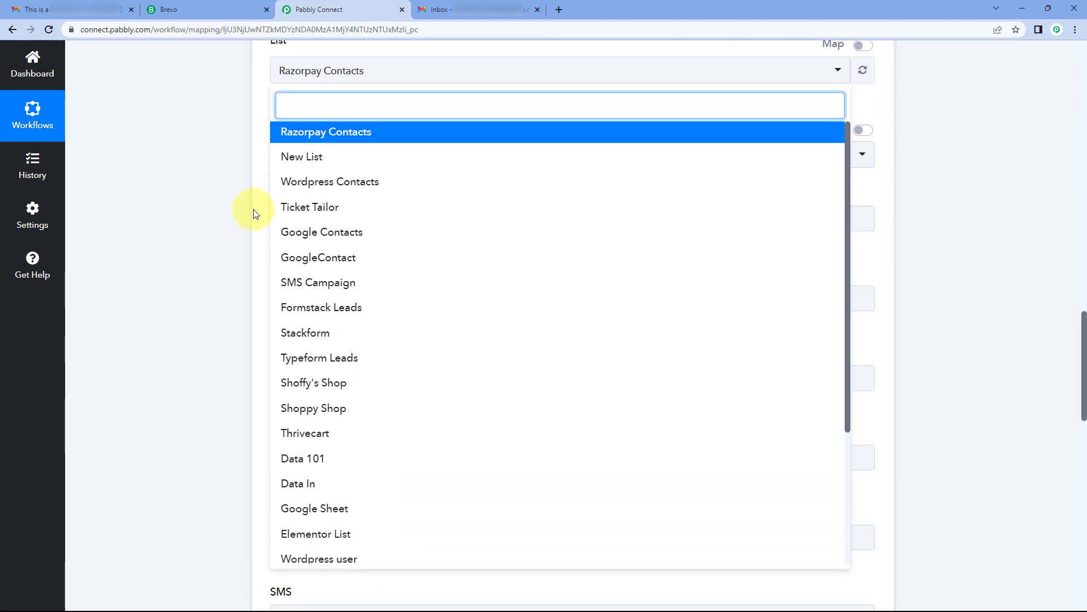
pyautogui.scroll(-3, 374, 213)
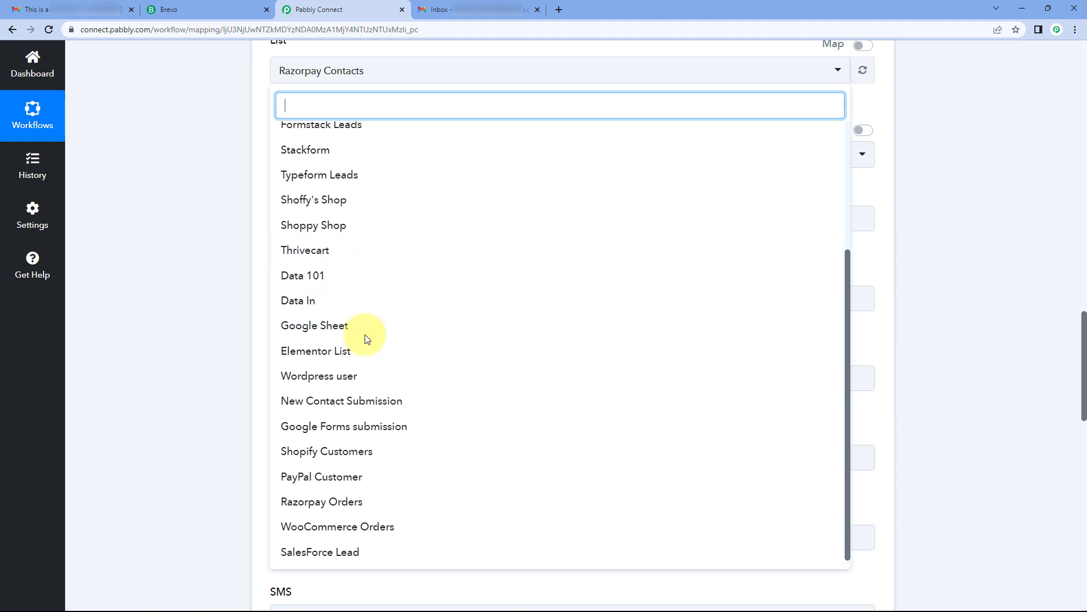
pyautogui.scroll(4, 364, 337)
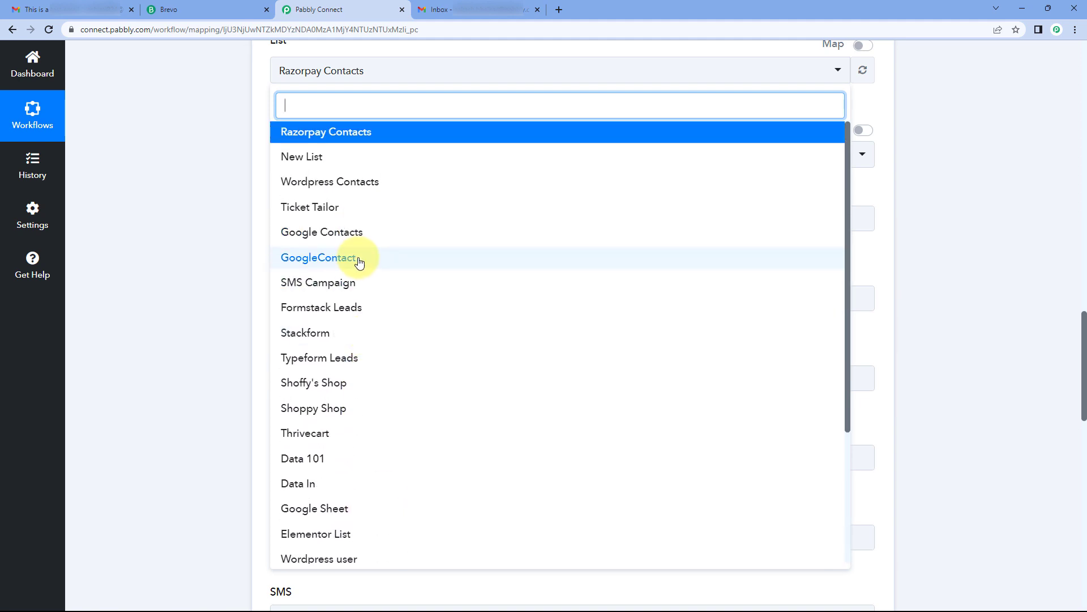
pyautogui.scroll(-3, 357, 267)
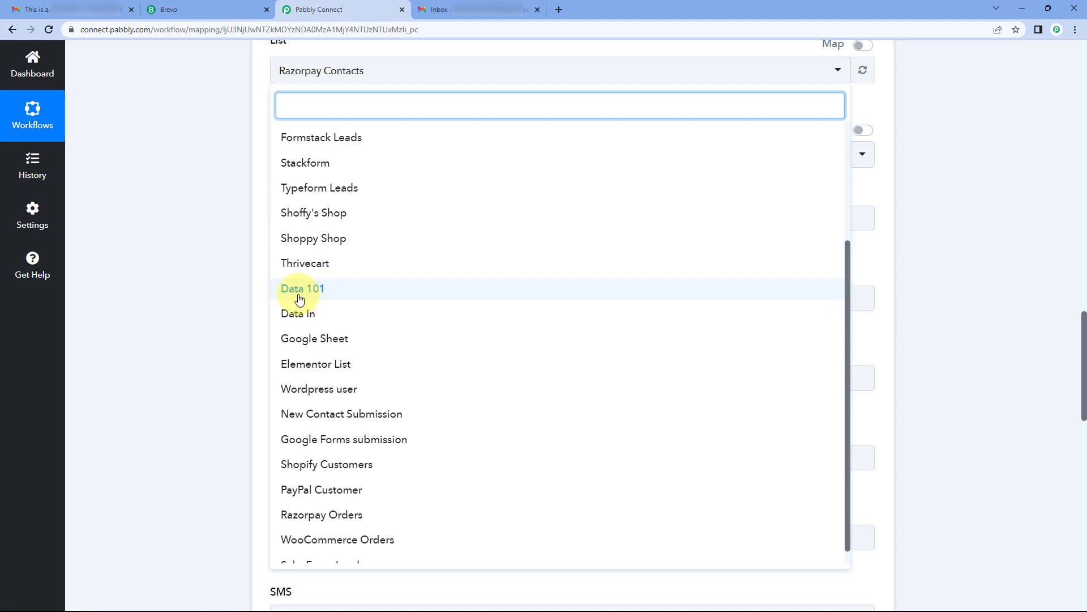
pyautogui.click(306, 295)
pyautogui.scroll(2, 271, 165)
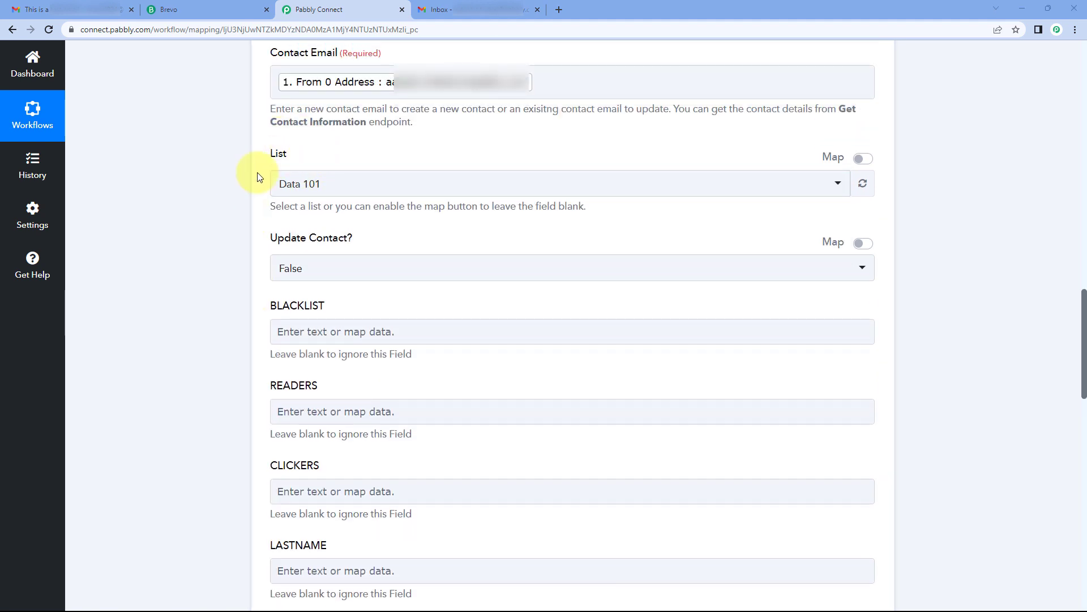
# Step: Check the Update Contact? options and review the optional Brevo contact fields, including LASTNAME, FIRSTNAME and SMS
pyautogui.scroll(-1, 255, 189)
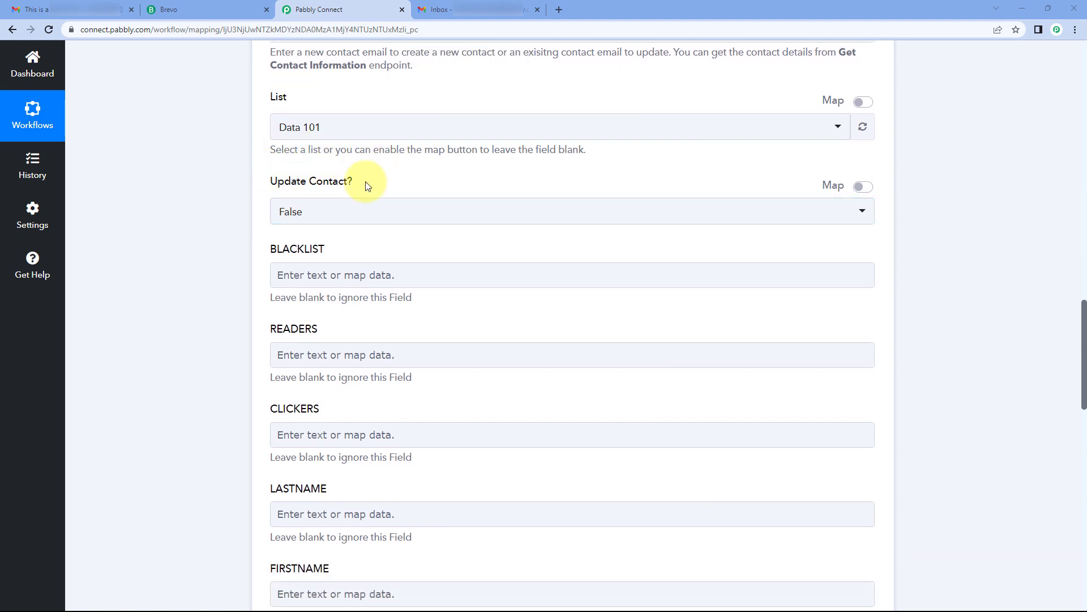
pyautogui.click(347, 212)
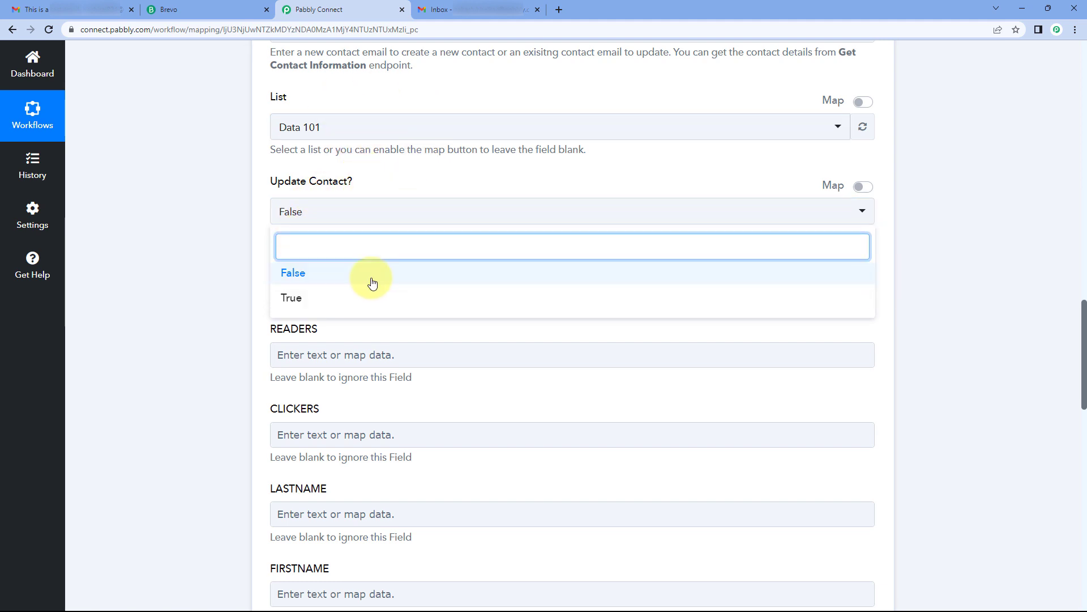
pyautogui.click(389, 183)
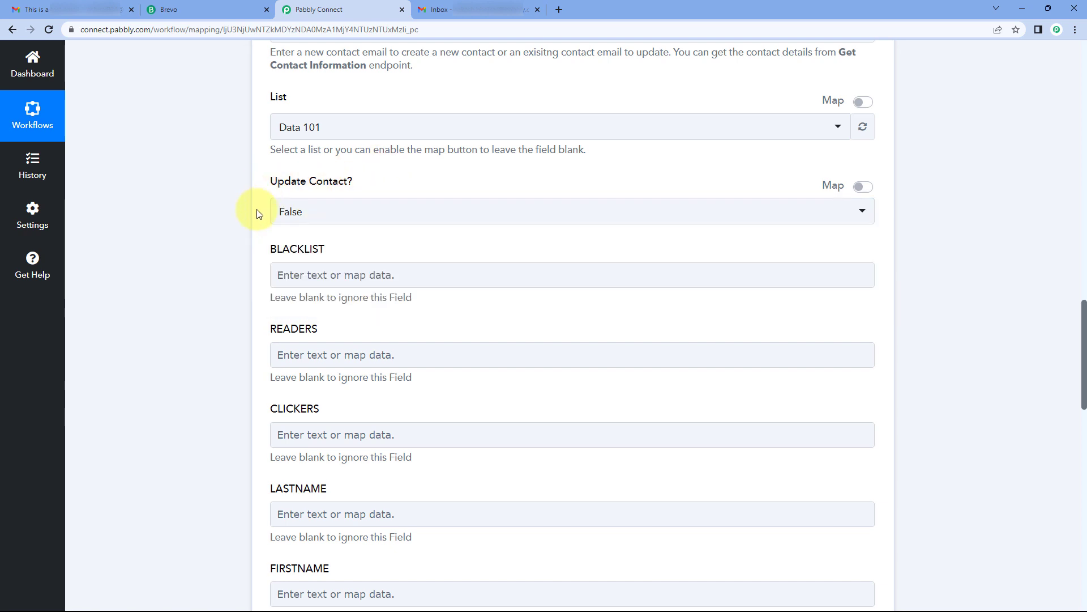
pyautogui.scroll(-2, 332, 218)
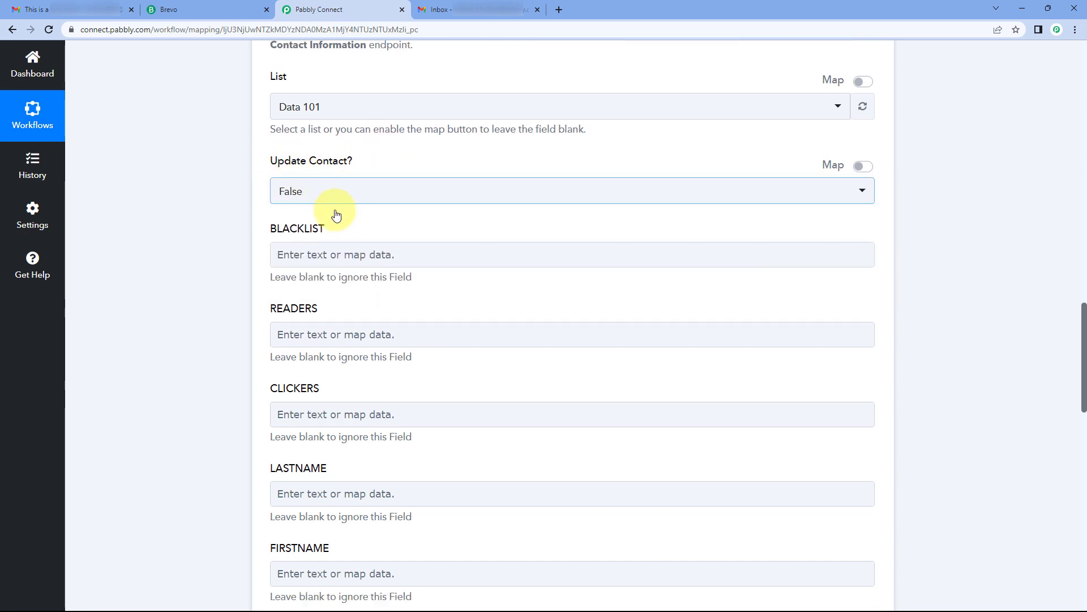
pyautogui.scroll(-1, 335, 150)
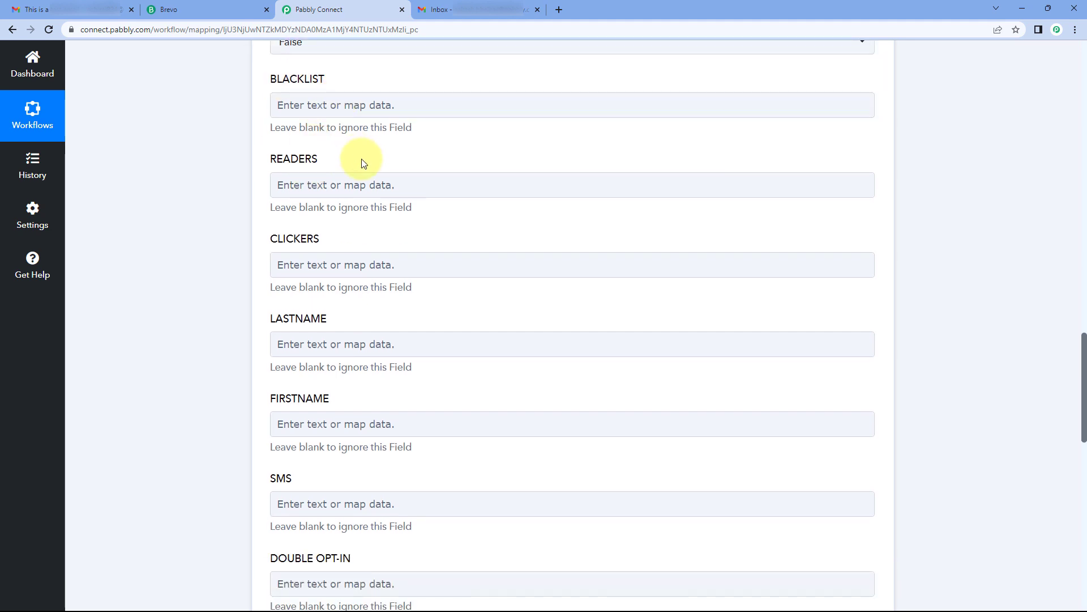
pyautogui.scroll(1, 317, 216)
pyautogui.scroll(-4, 280, 267)
pyautogui.scroll(-1, 271, 265)
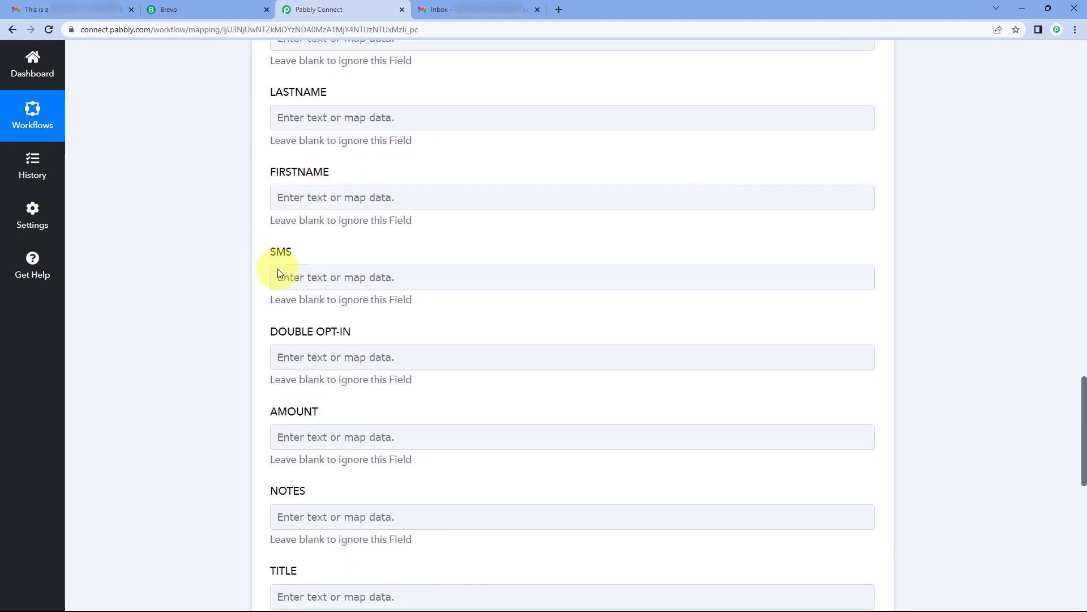
pyautogui.scroll(3, 297, 250)
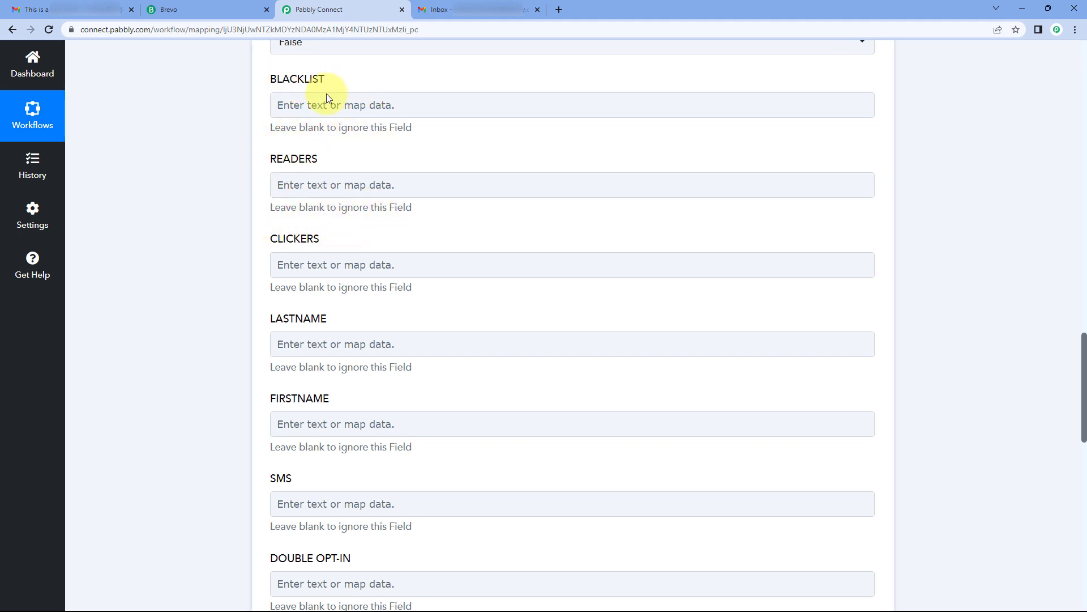
pyautogui.scroll(-3, 323, 212)
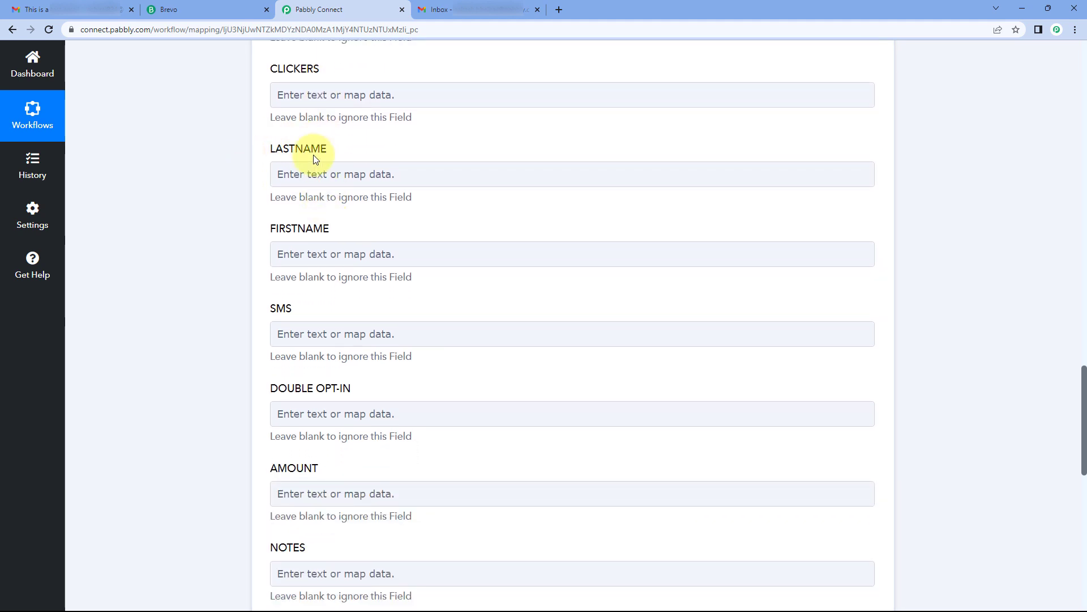
pyautogui.scroll(-2, 355, 221)
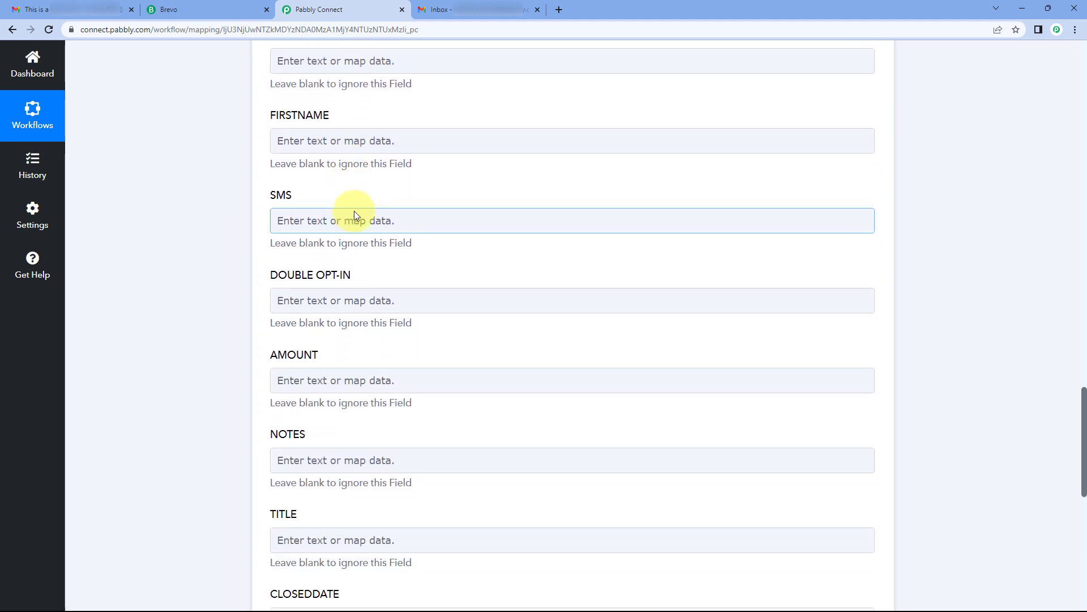
# Step: Examine how the sender's full name is given in the From 0 Display value of the Email Parser response
pyautogui.scroll(18, 366, 197)
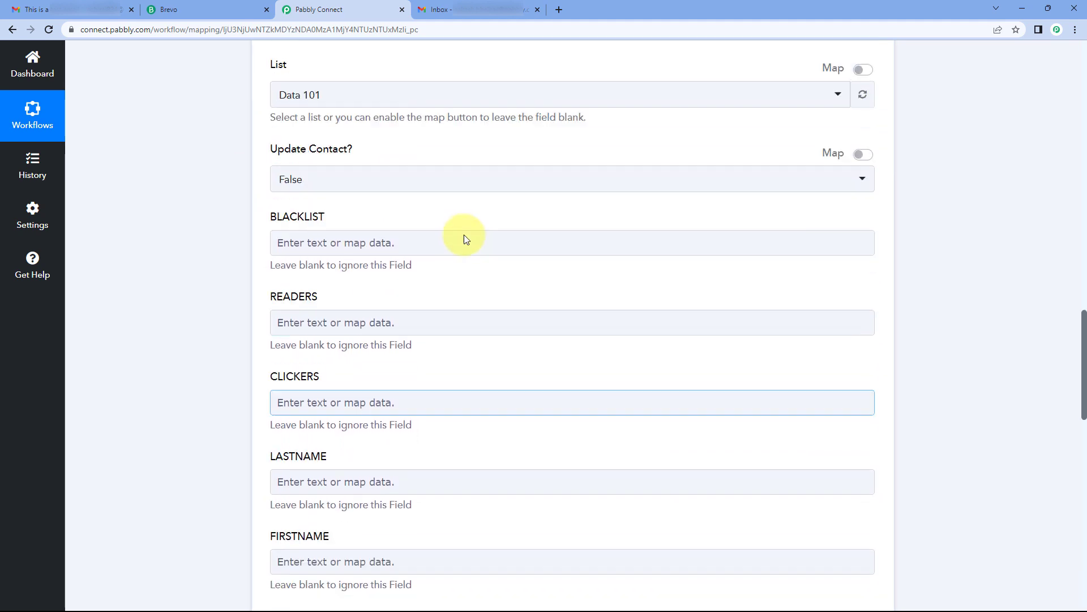
pyautogui.scroll(7, 566, 288)
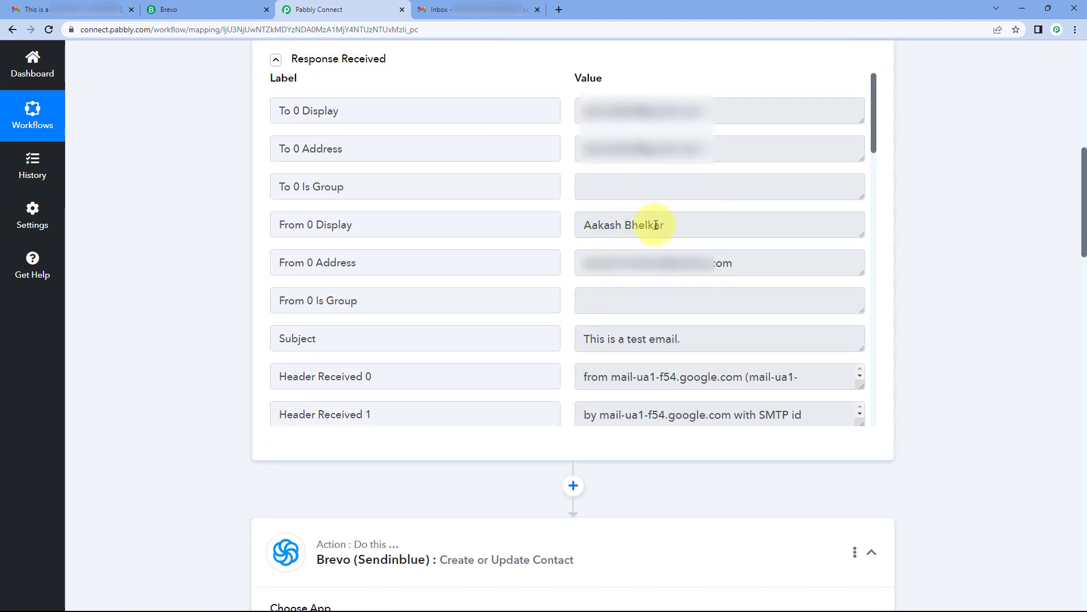
pyautogui.moveTo(666, 225)
pyautogui.mouseDown()
pyautogui.moveTo(589, 225)
pyautogui.moveTo(661, 224)
pyautogui.mouseUp()
pyautogui.click(568, 224)
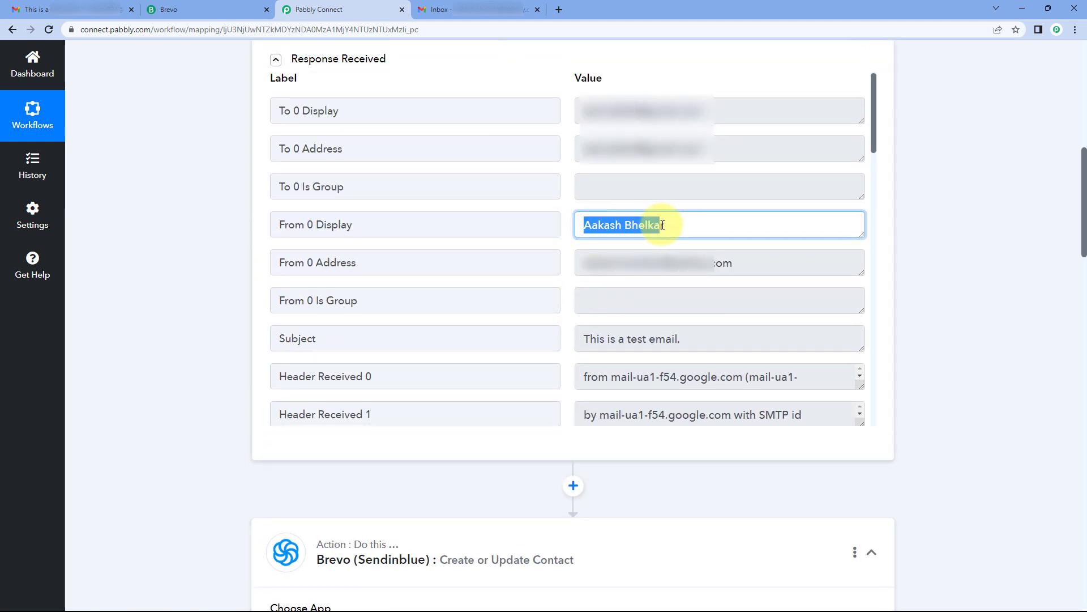
pyautogui.click(564, 227)
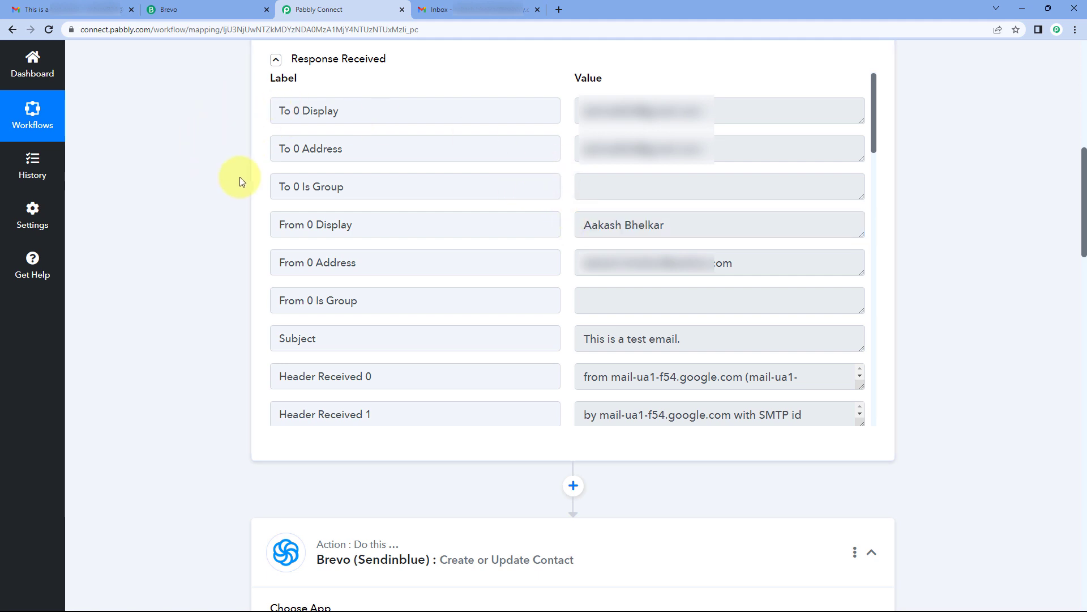
pyautogui.moveTo(584, 224); pyautogui.dragTo(622, 224)
pyautogui.click(571, 230)
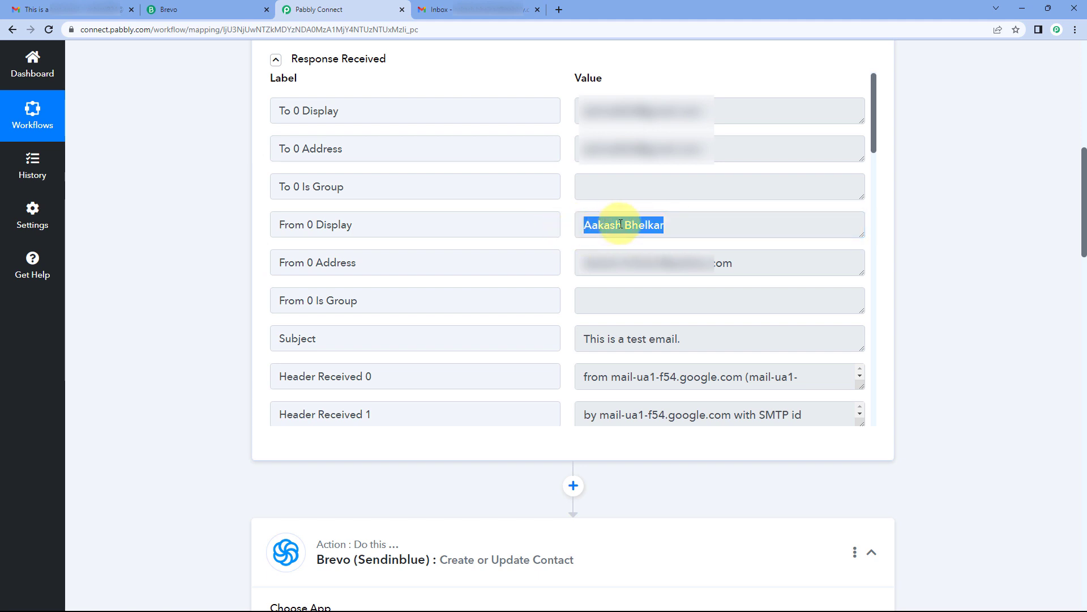
pyautogui.click(619, 224)
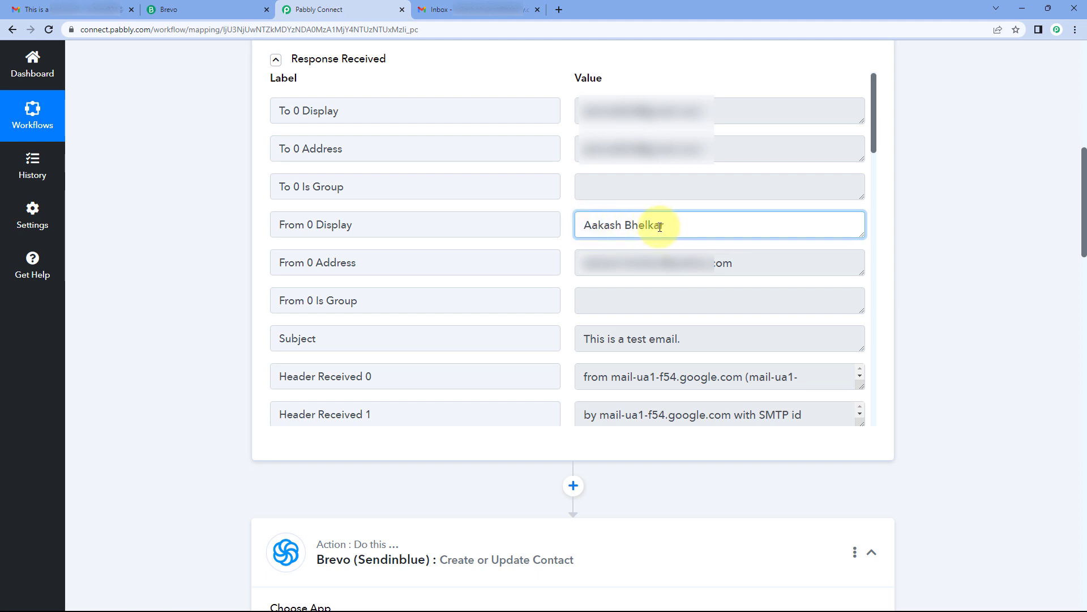
pyautogui.click(565, 229)
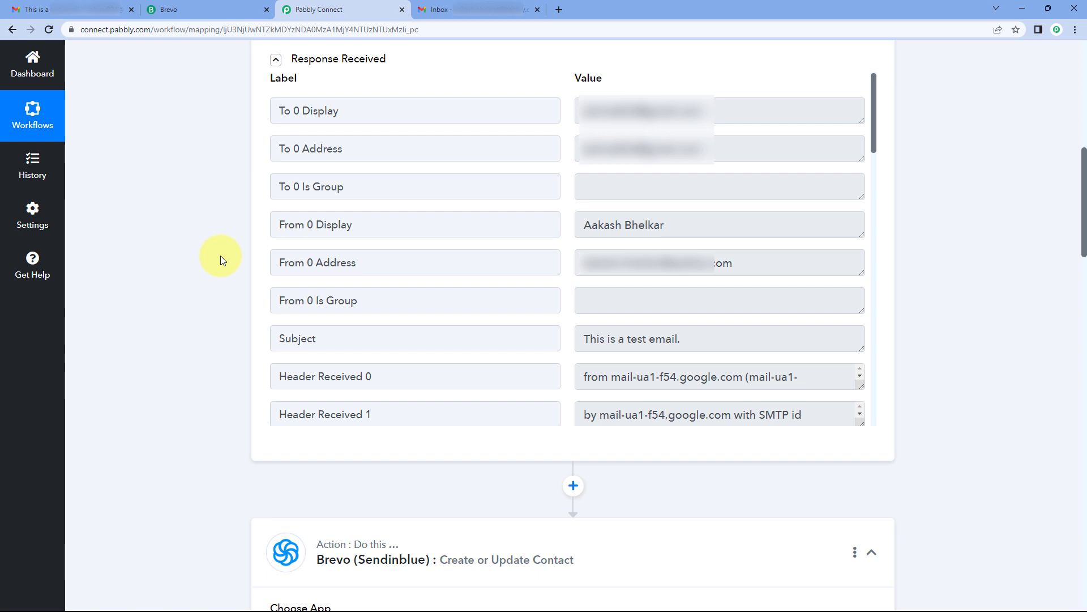
# Step: Insert a Text Formatter by Pabbly action between the Email Parser and Brevo steps, with Split Text as its action event
pyautogui.scroll(-6, 219, 256)
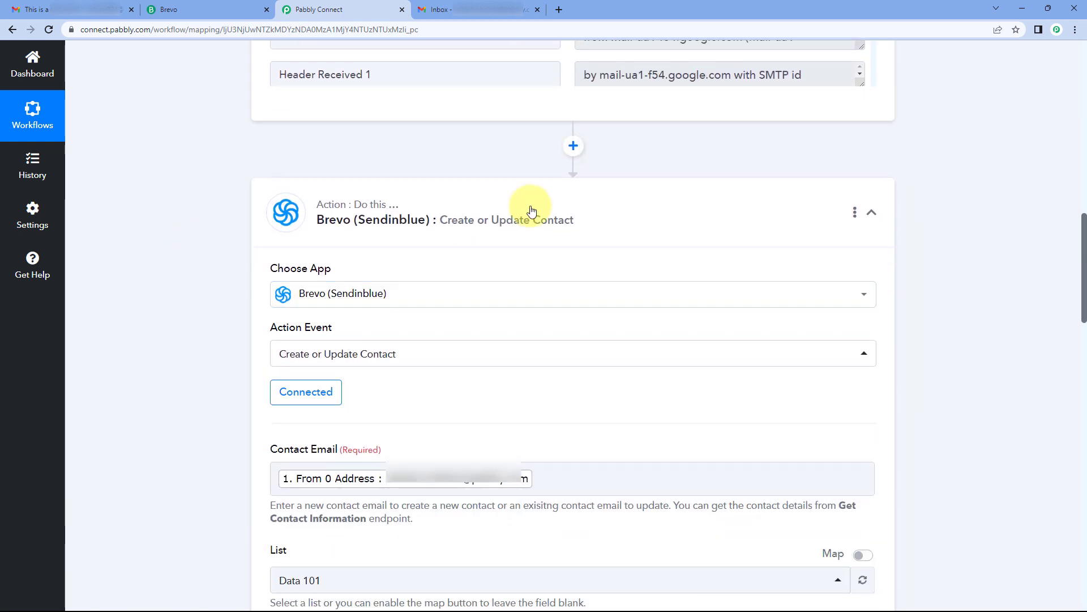
pyautogui.click(572, 146)
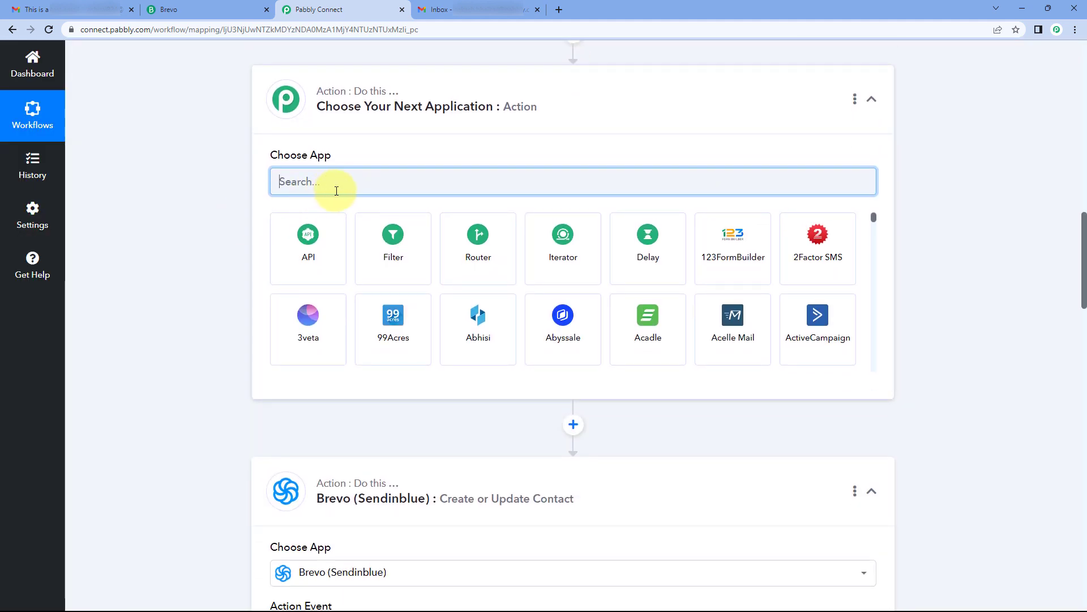
pyautogui.write('tect')
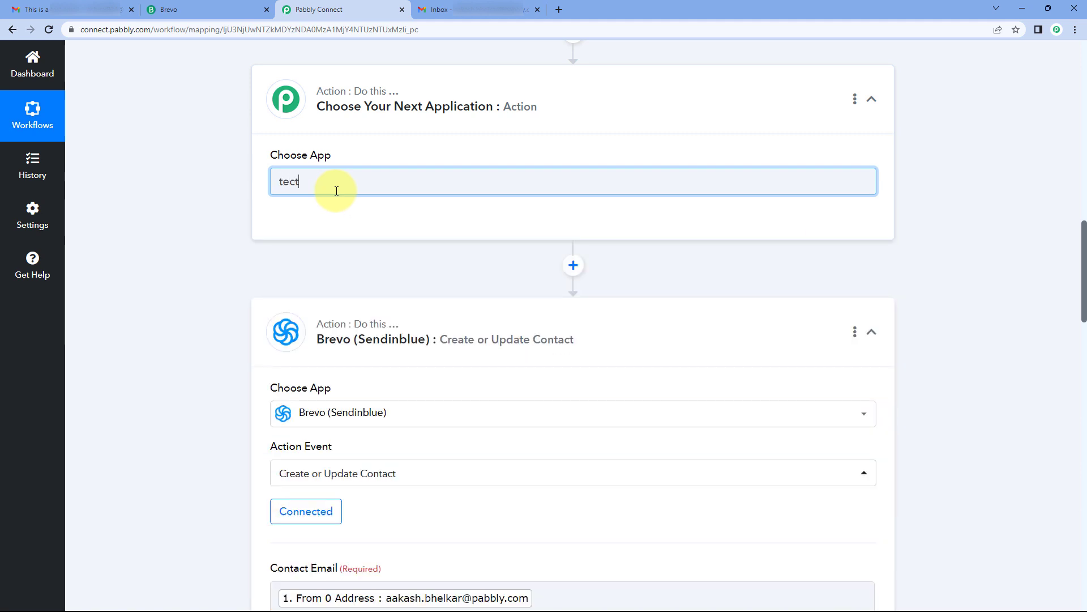
pyautogui.write('ext')
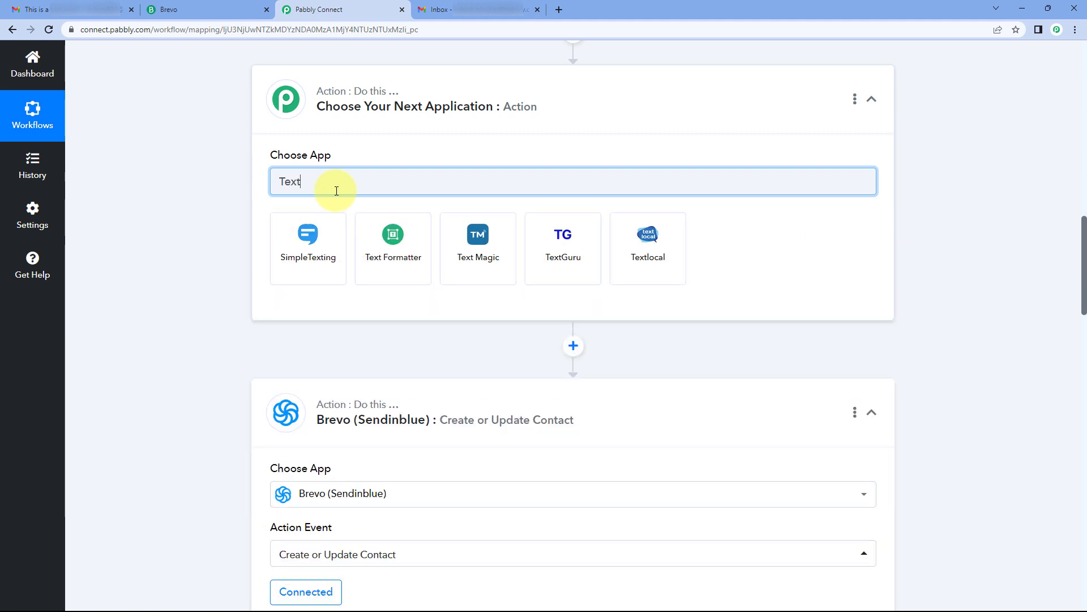
pyautogui.click(381, 242)
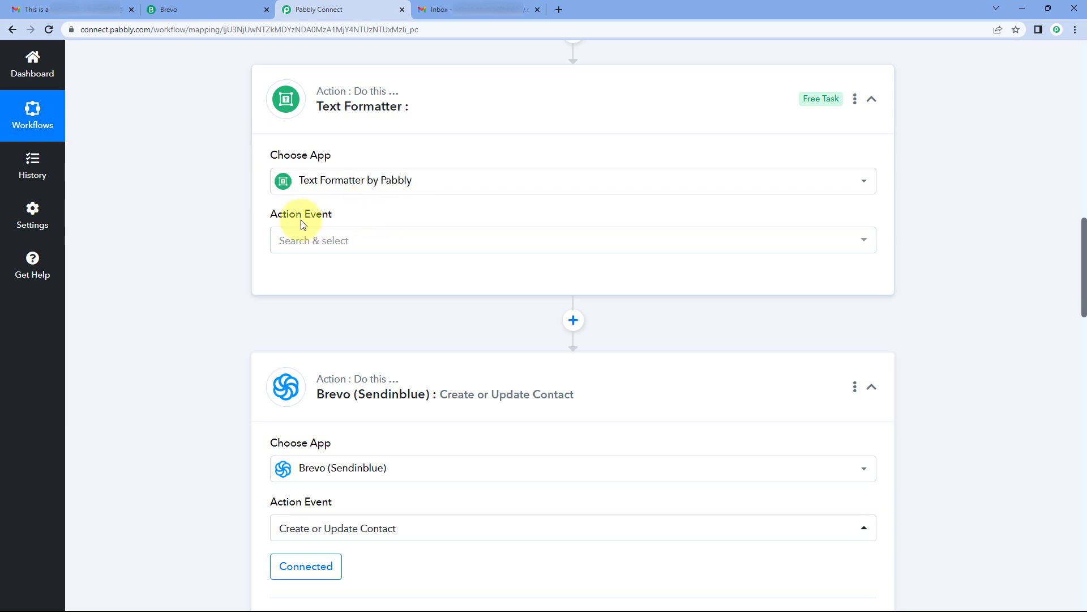
pyautogui.click(345, 232)
pyautogui.scroll(-1, 254, 242)
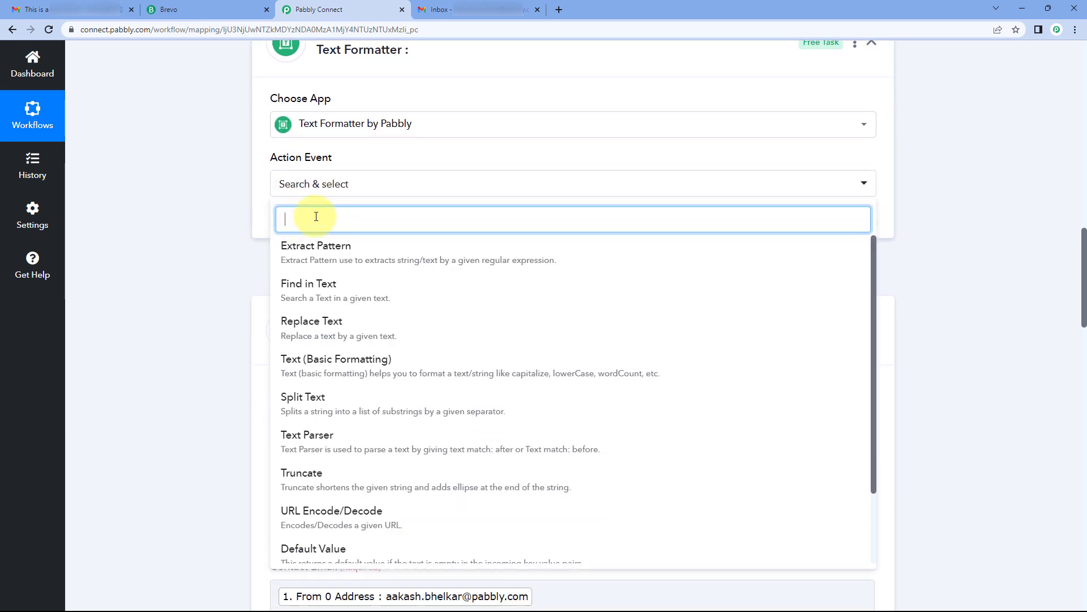
pyautogui.click(332, 405)
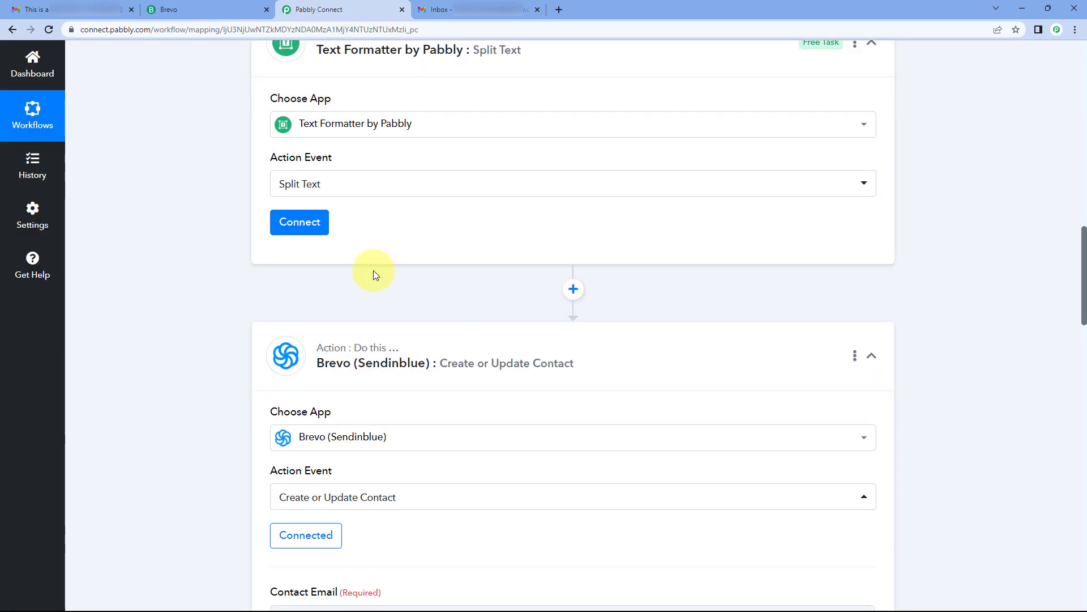
# Step: Connect the Text Formatter Split Text action and check the sender's full name in the Email Parser's From 0 Display value
pyautogui.click(306, 229)
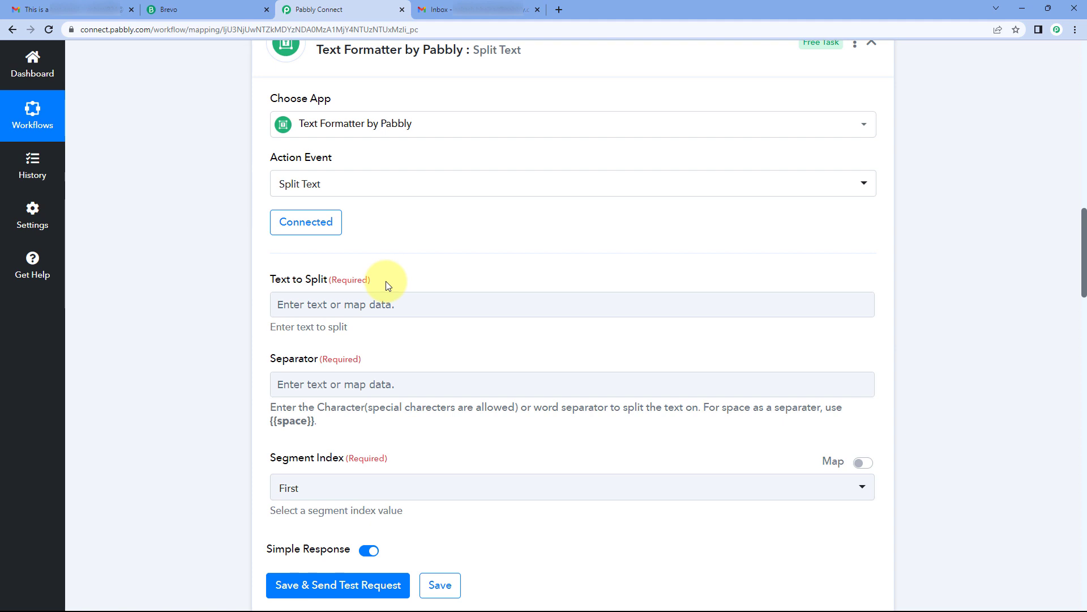
pyautogui.scroll(7, 385, 281)
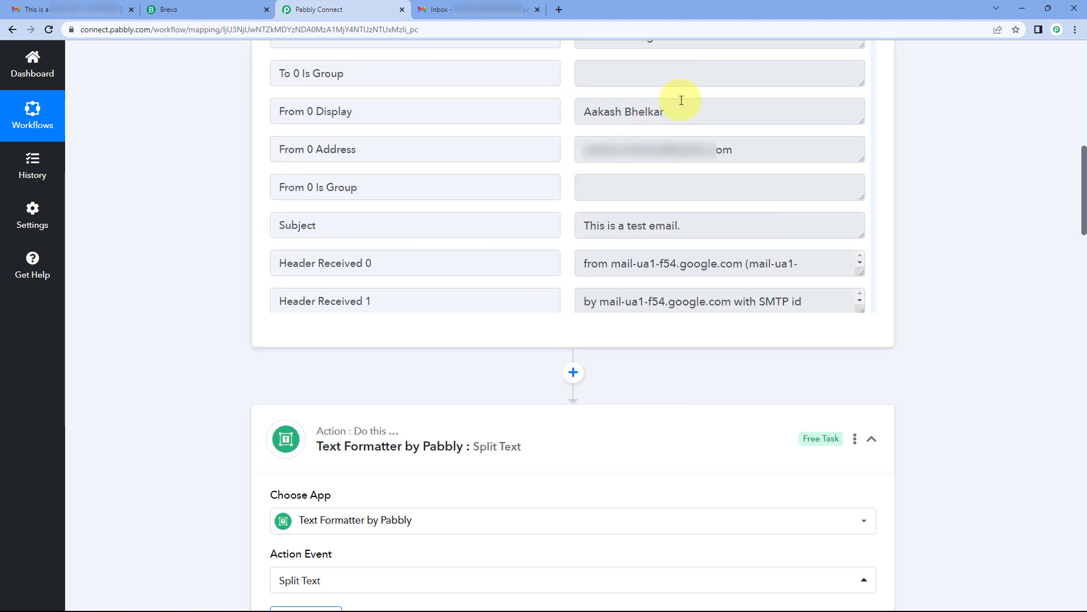
pyautogui.moveTo(683, 114); pyautogui.dragTo(570, 115)
pyautogui.click(568, 116)
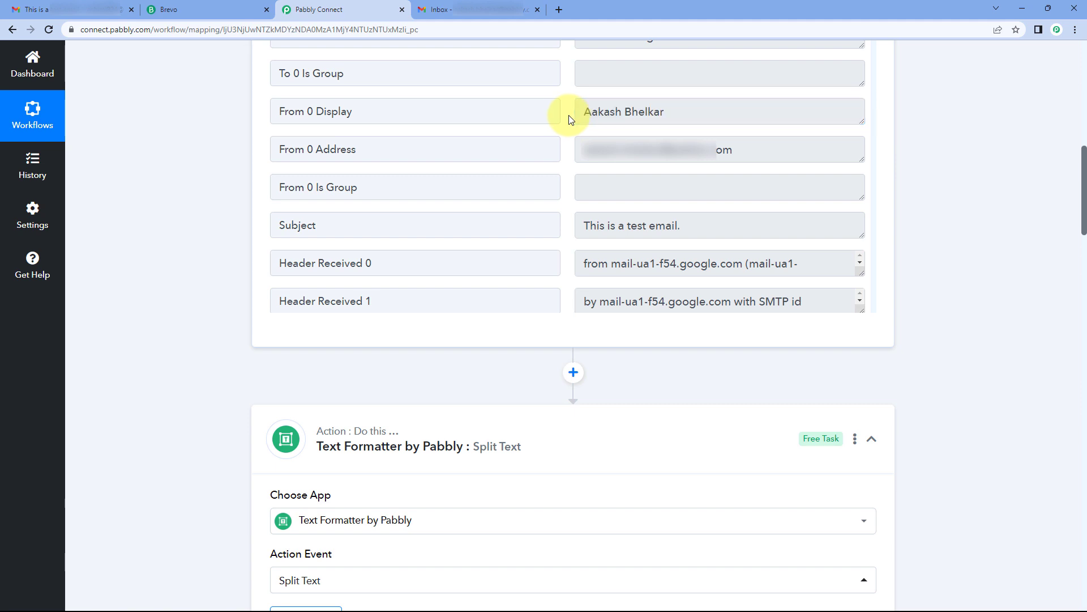
pyautogui.moveTo(657, 114); pyautogui.dragTo(553, 110)
pyautogui.click(496, 137)
# Step: Map the Text to Split field to the From 0 Display value of the Email Parser step
pyautogui.scroll(-9, 229, 223)
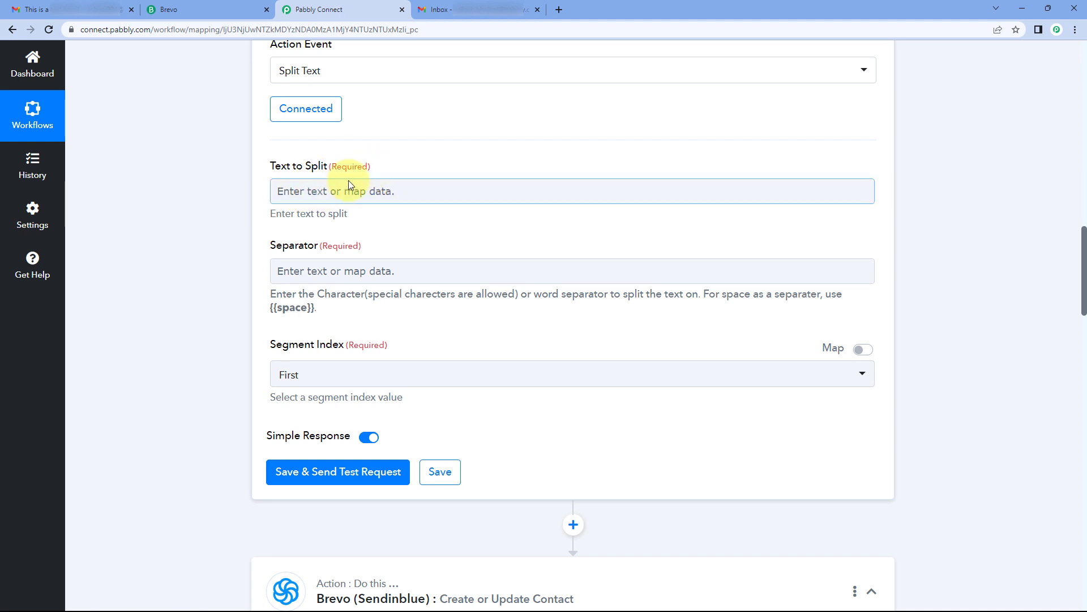
pyautogui.scroll(-1, 348, 180)
pyautogui.click(342, 134)
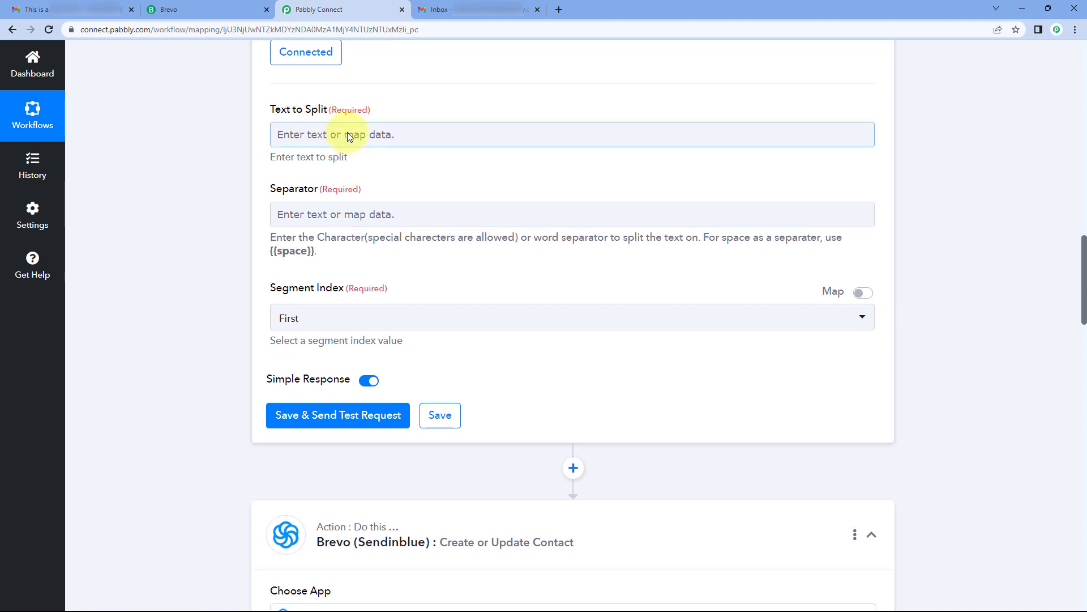
pyautogui.click(337, 134)
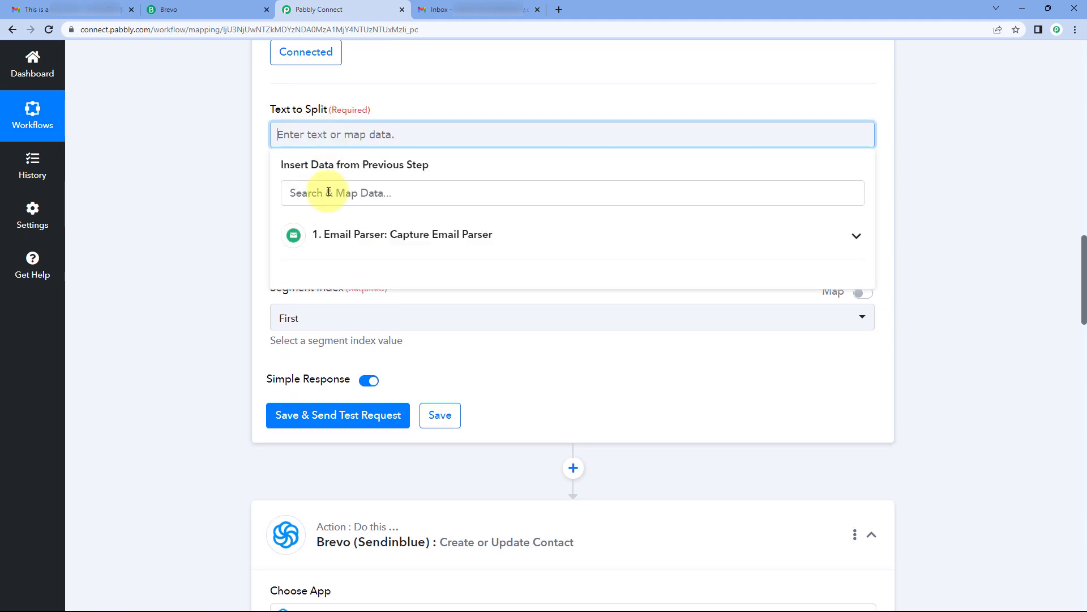
pyautogui.click(380, 243)
pyautogui.click(364, 362)
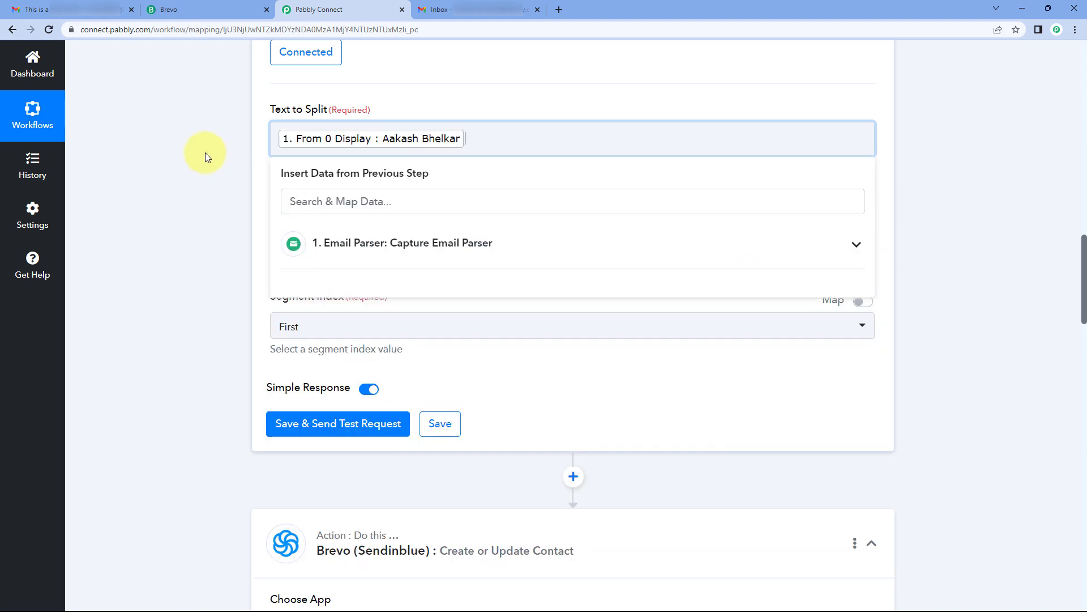
pyautogui.click(202, 152)
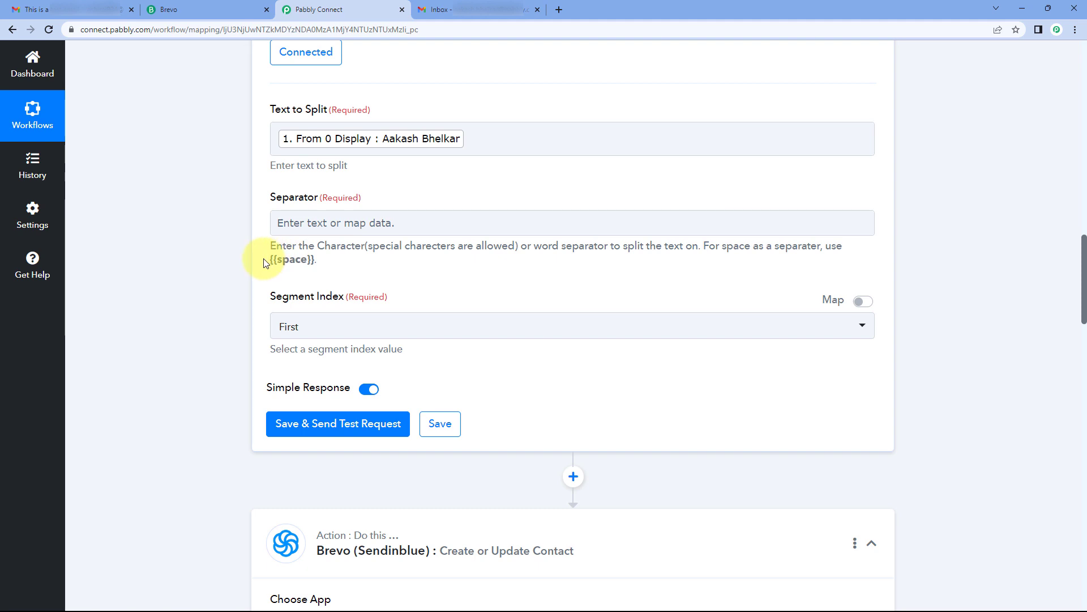
# Step: Set the Split Text separator to {{space}}, copied from the hint under the Separator field
pyautogui.moveTo(264, 263); pyautogui.dragTo(308, 261)
pyautogui.hotkey('ctrl', 'c')
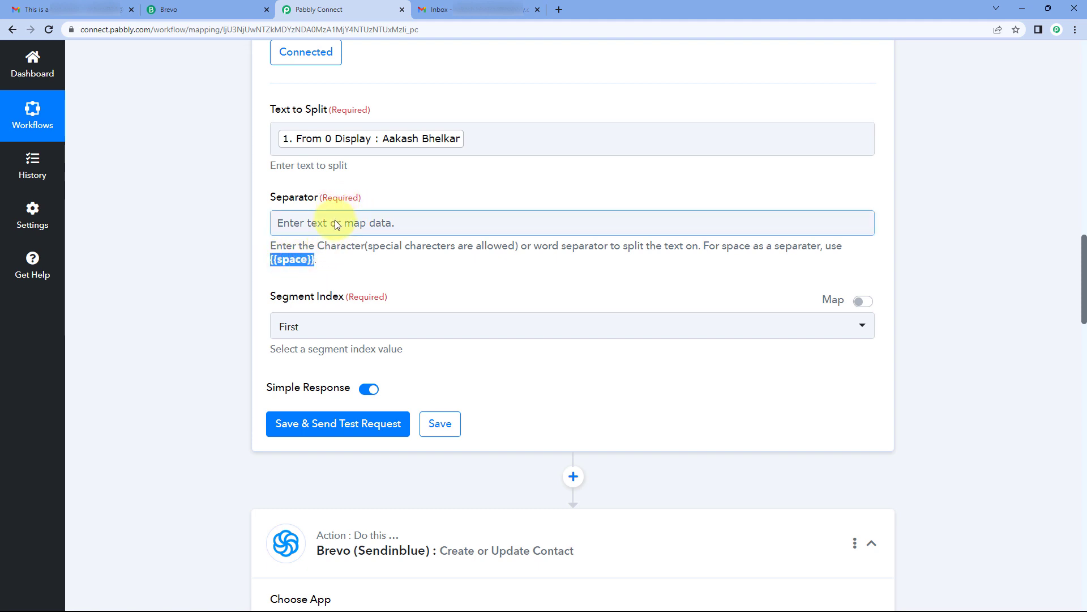
pyautogui.click(335, 220)
pyautogui.hotkey('ctrl', 'v')
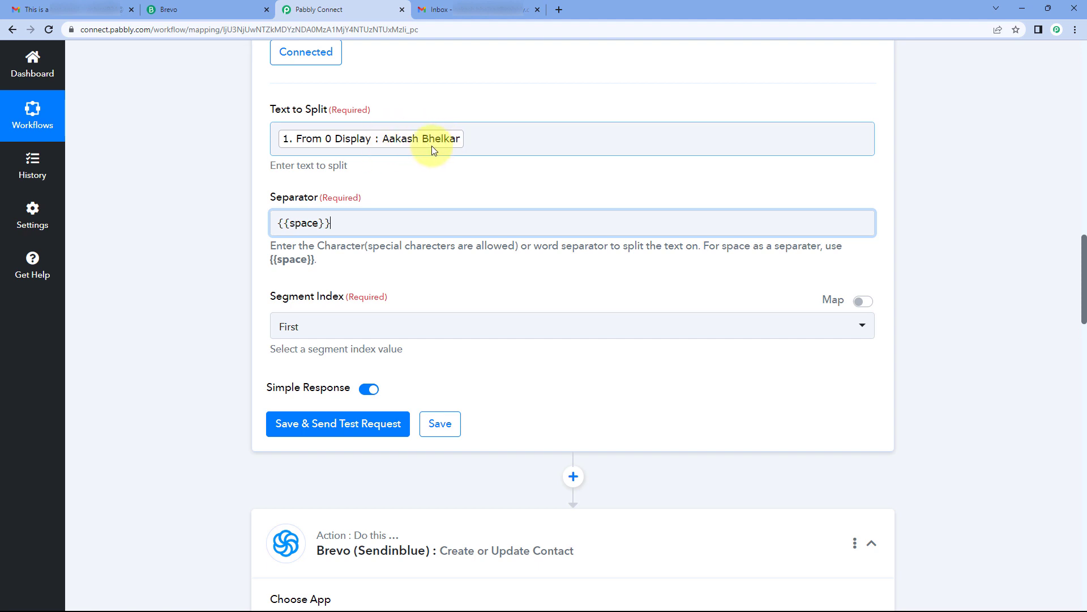
pyautogui.click(416, 187)
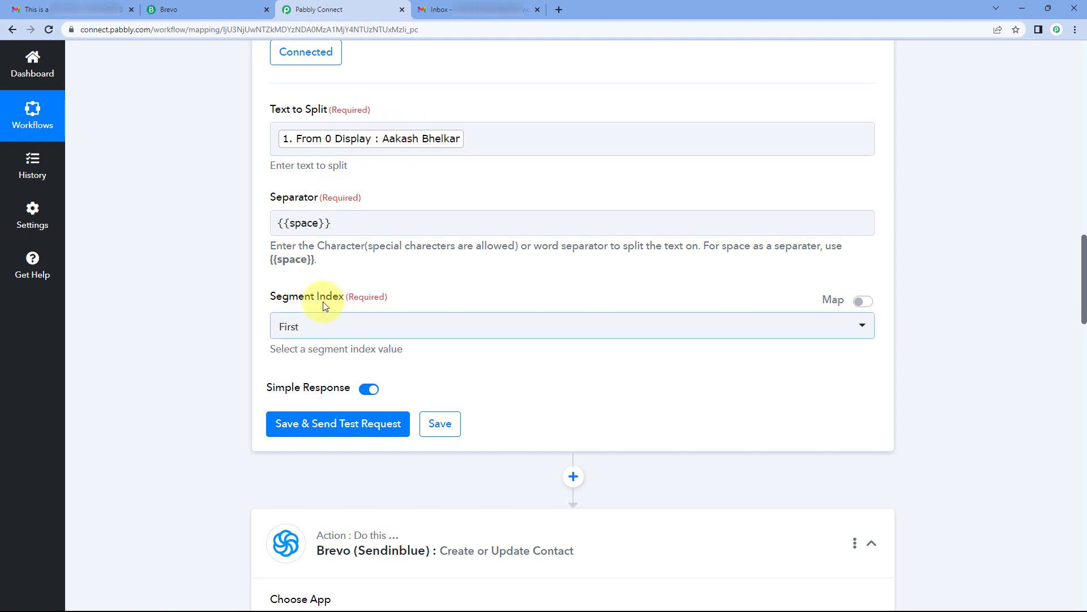
# Step: Set the Segment Index to All, save the Split Text step and send a test request
pyautogui.click(344, 331)
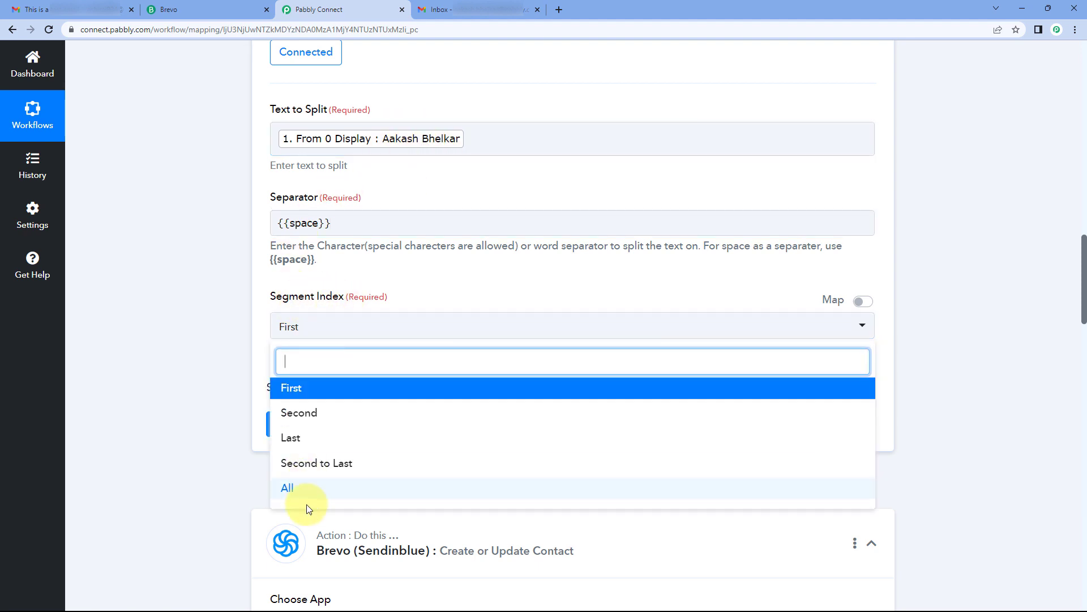
pyautogui.click(309, 498)
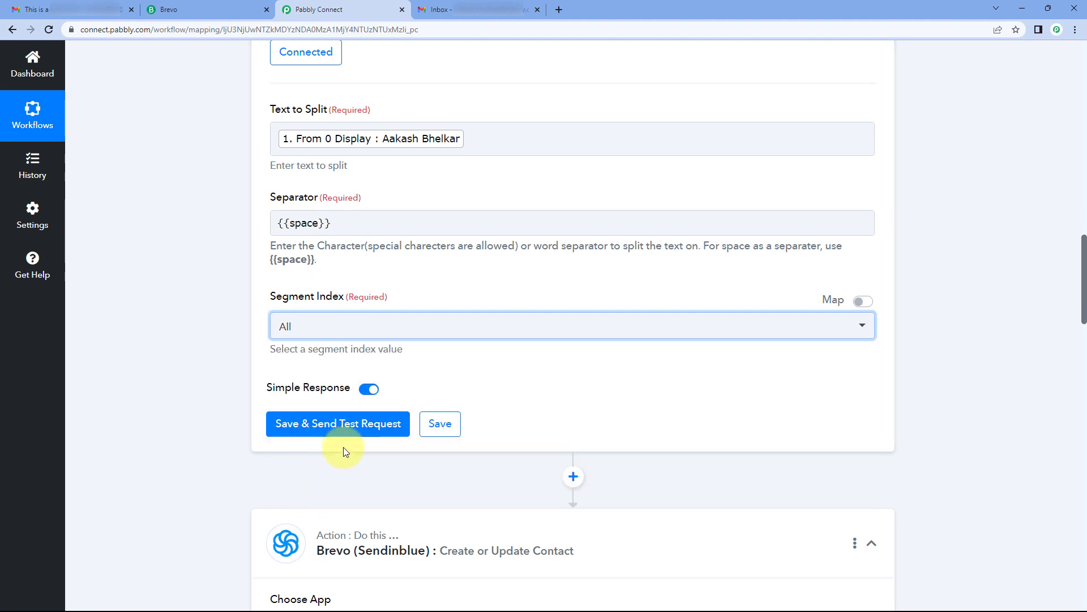
pyautogui.click(320, 427)
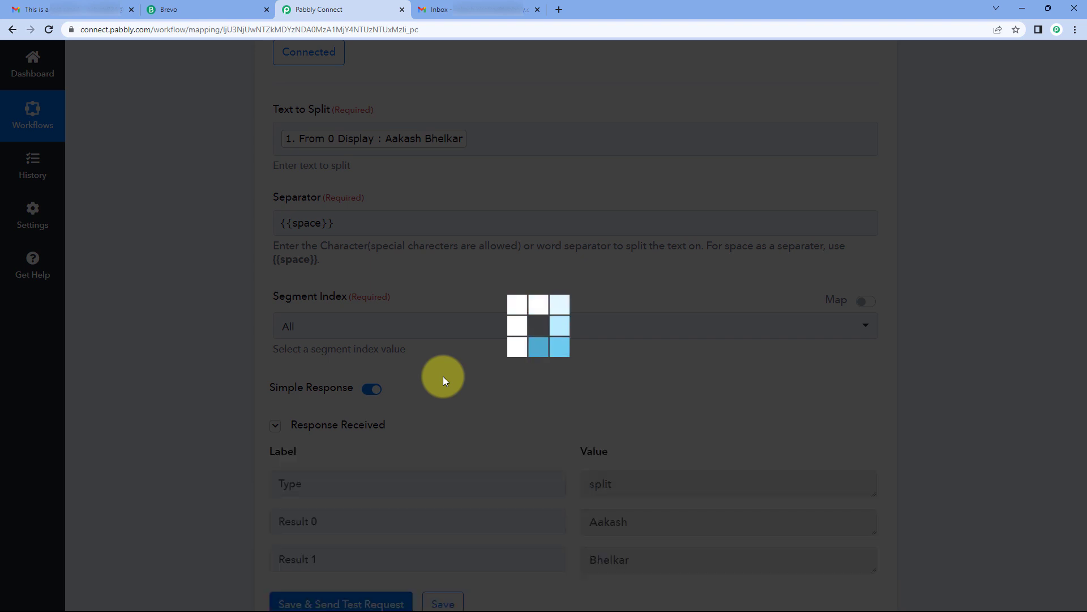
# Step: Examine the Result 0 and Result 1 values in the Split Text response and compare them with the text being split
pyautogui.scroll(-2, 443, 376)
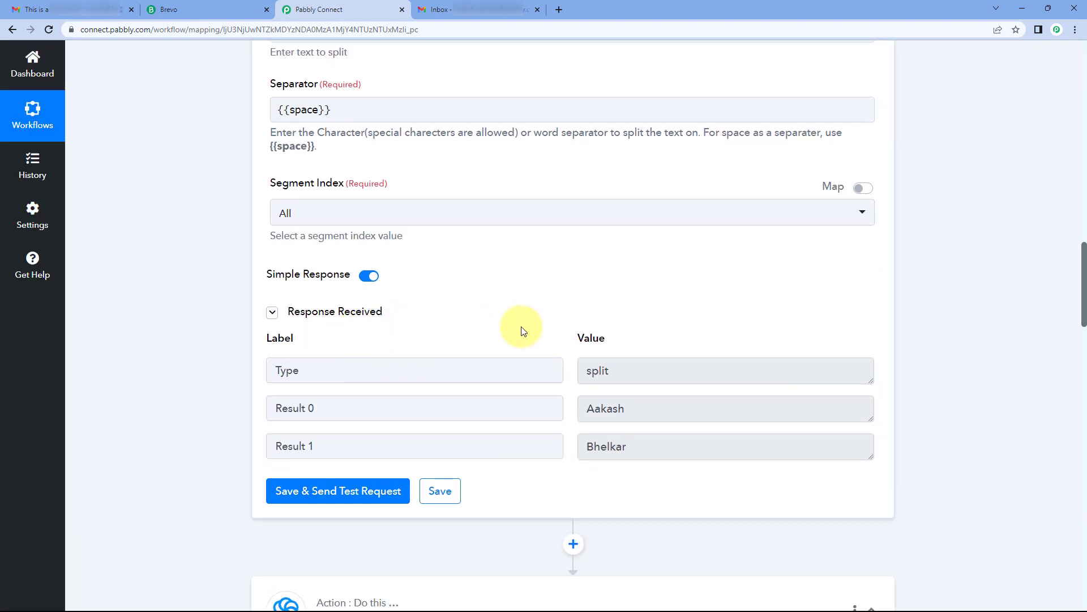
pyautogui.scroll(-1, 552, 330)
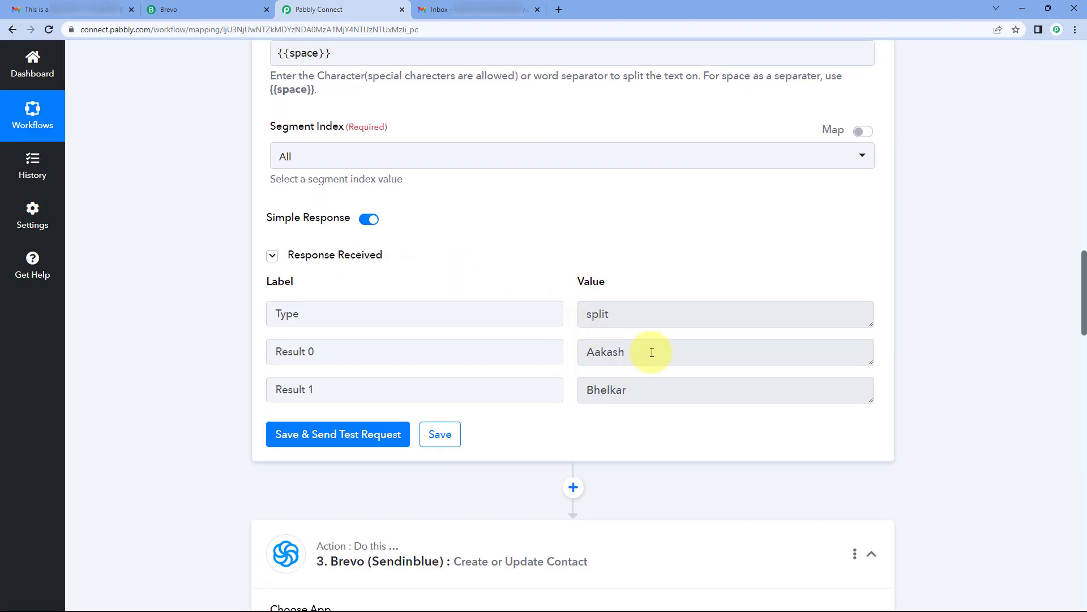
pyautogui.moveTo(651, 351); pyautogui.dragTo(570, 355)
pyautogui.moveTo(644, 387); pyautogui.dragTo(568, 392)
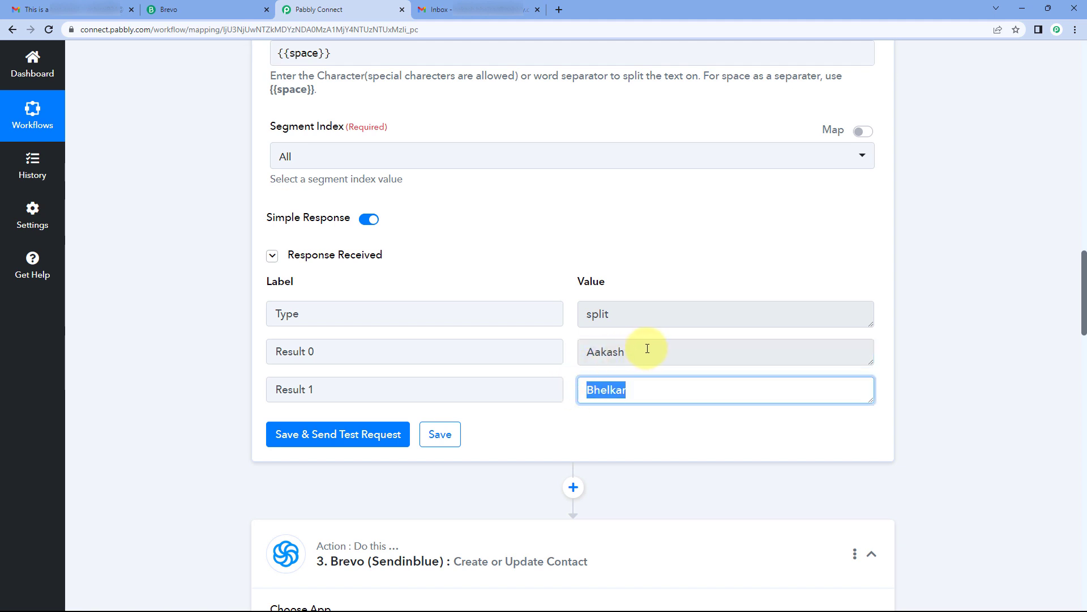
pyautogui.moveTo(647, 348); pyautogui.dragTo(572, 355)
pyautogui.moveTo(650, 388); pyautogui.dragTo(584, 375)
pyautogui.click(577, 366)
pyautogui.scroll(4, 498, 262)
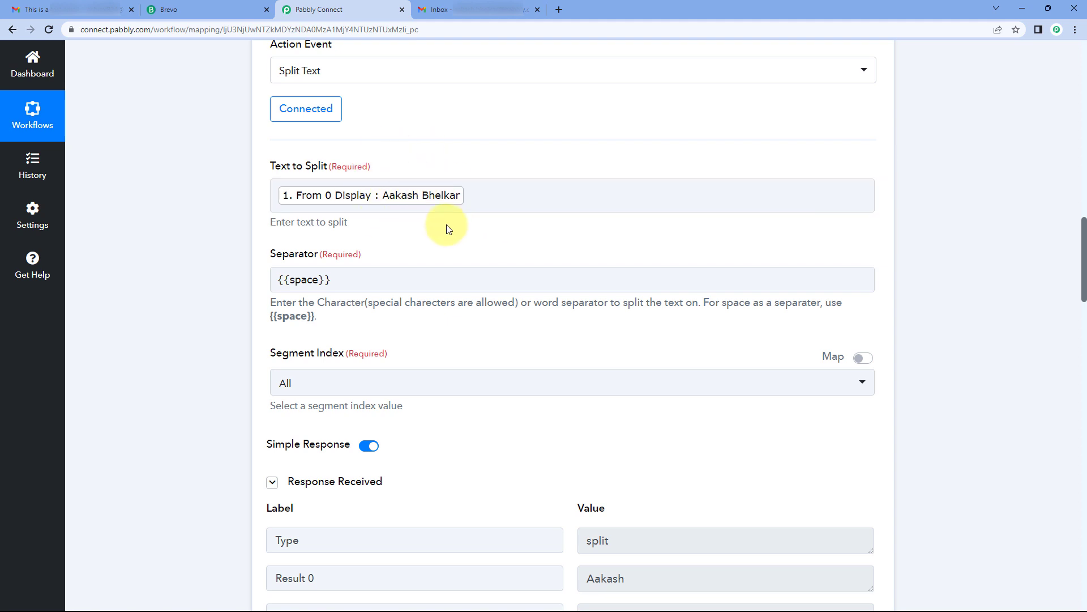
pyautogui.scroll(-5, 601, 316)
pyautogui.doubleClick(629, 299)
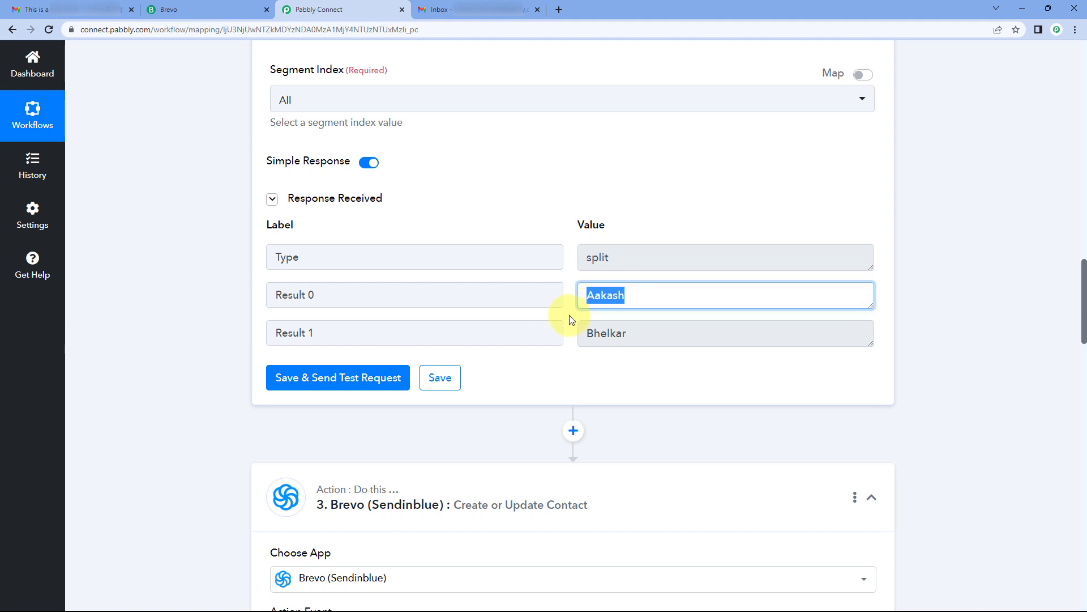
pyautogui.click(578, 343)
# Step: Reconnect the Brevo Create or Update Contact step to reload its fields
pyautogui.scroll(-13, 210, 331)
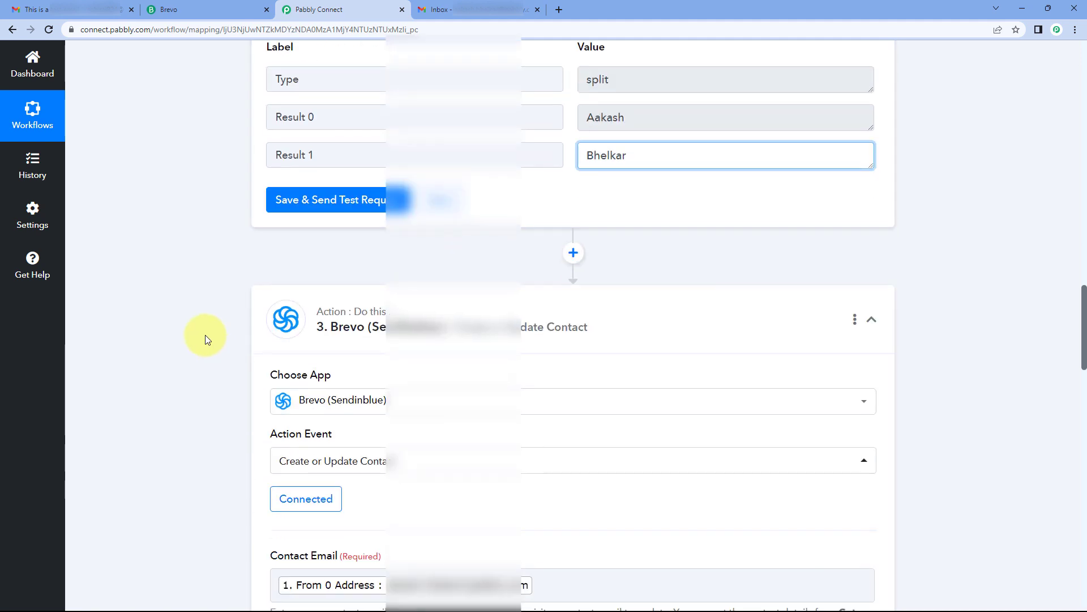
pyautogui.scroll(-3, 316, 316)
pyautogui.scroll(8, 312, 315)
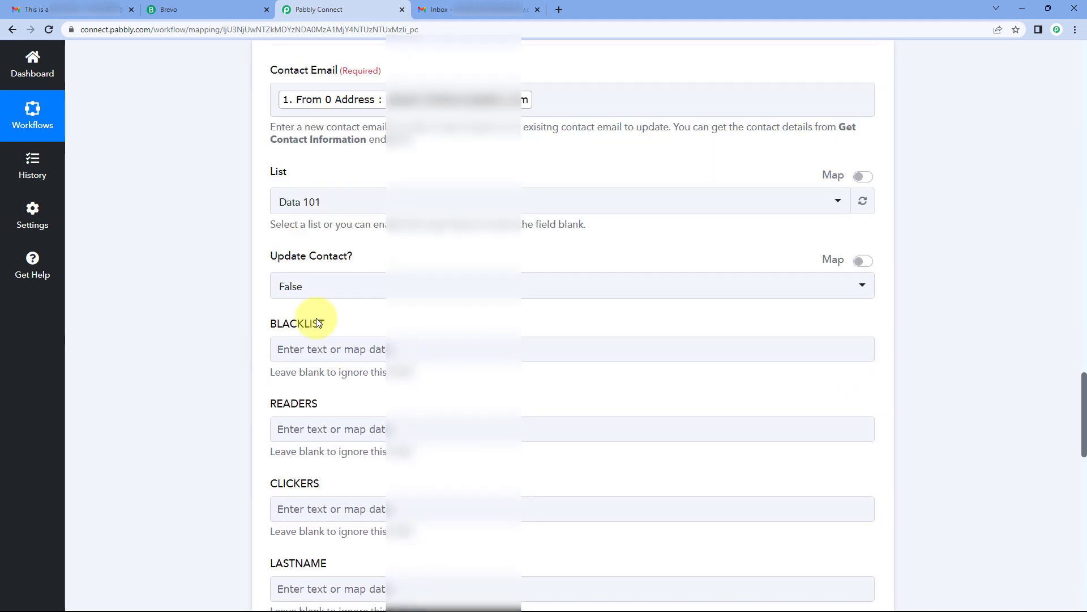
pyautogui.click(305, 224)
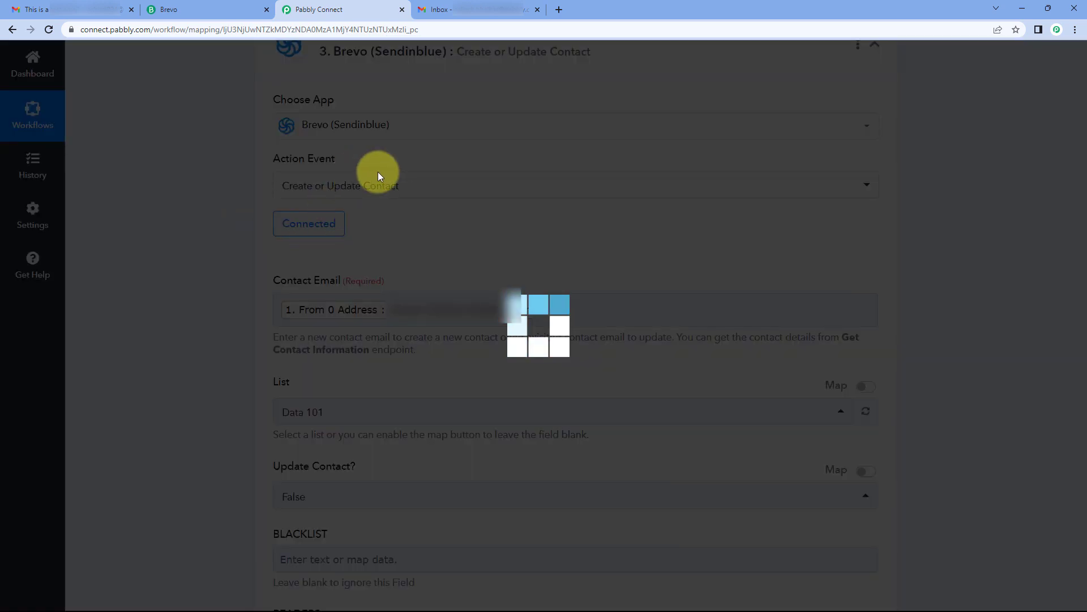
pyautogui.click(560, 589)
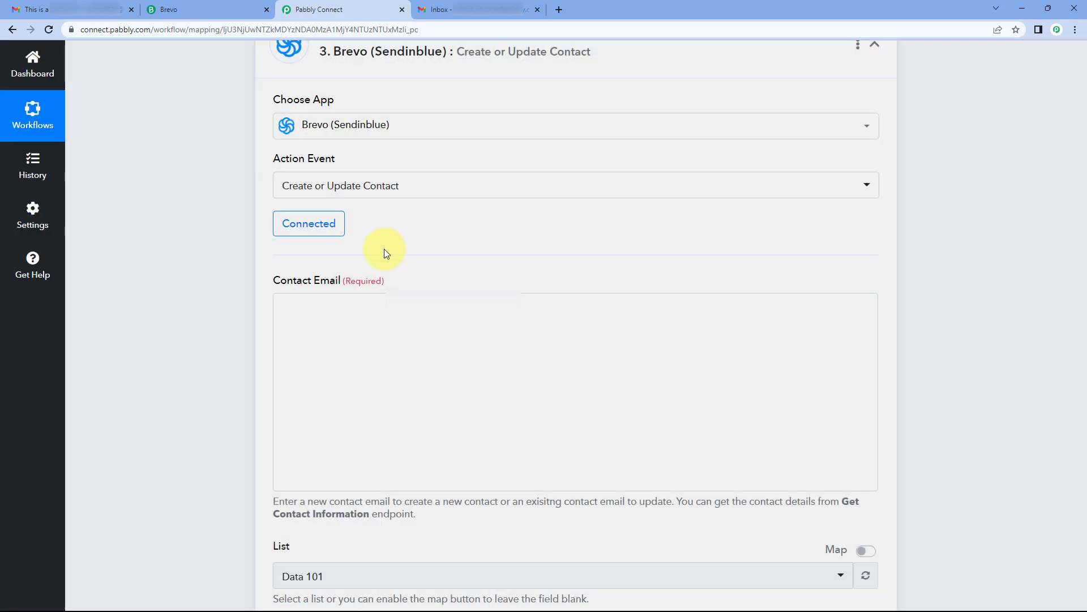
# Step: Map the Brevo contact's LASTNAME field to Result 1 of the Text Formatter step
pyautogui.scroll(-9, 397, 238)
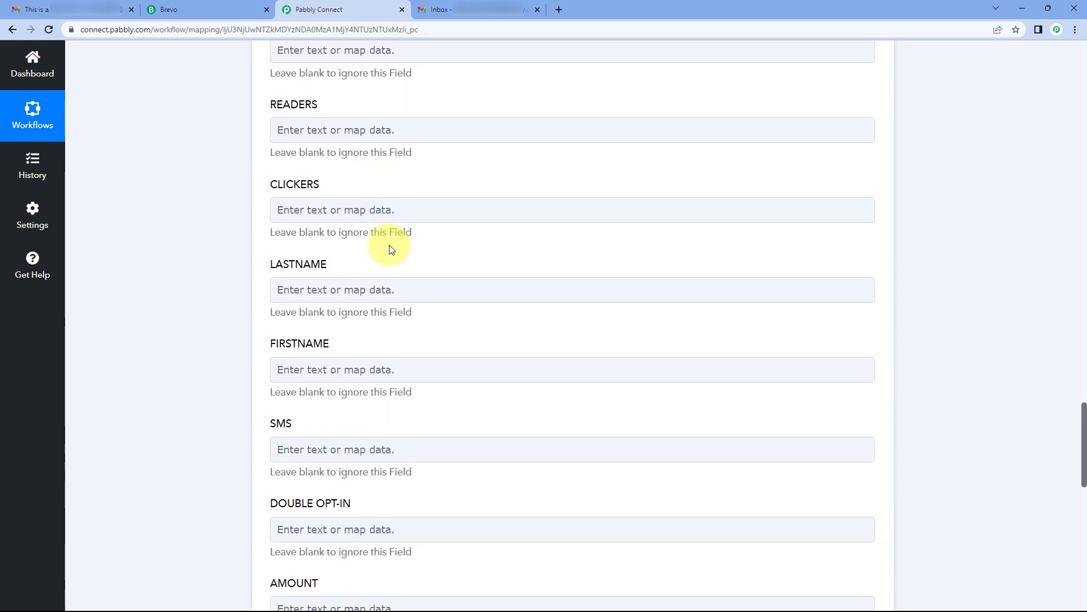
pyautogui.click(270, 290)
pyautogui.scroll(-2, 258, 283)
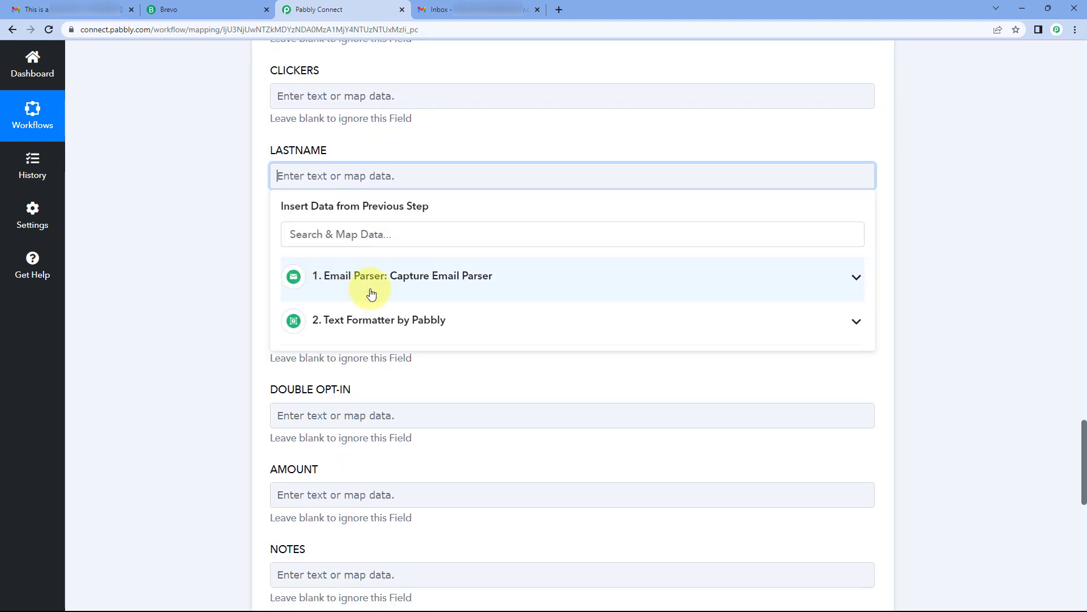
pyautogui.click(390, 322)
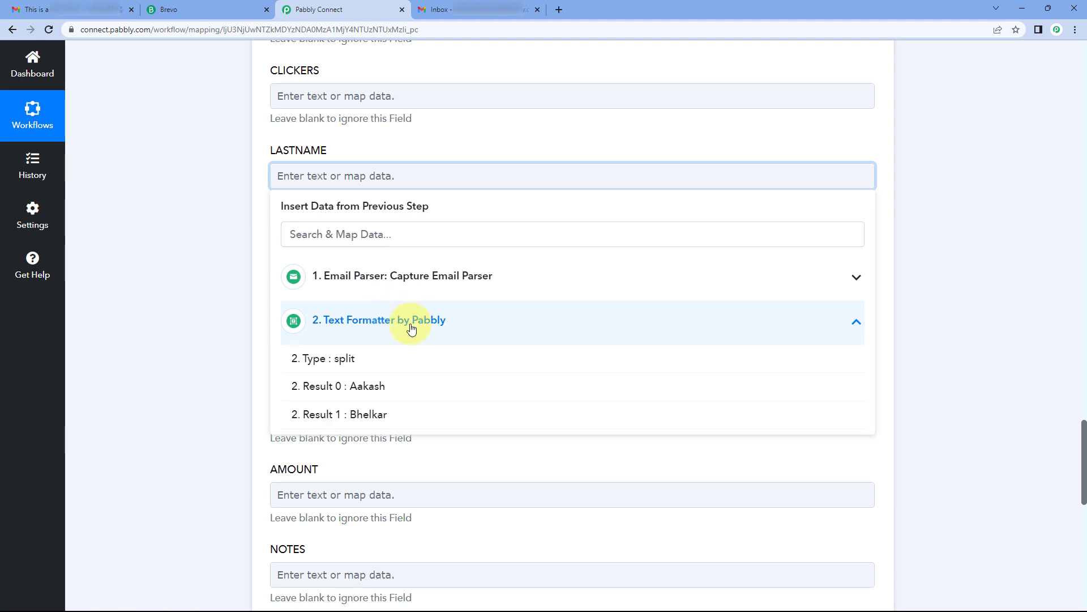
pyautogui.click(350, 414)
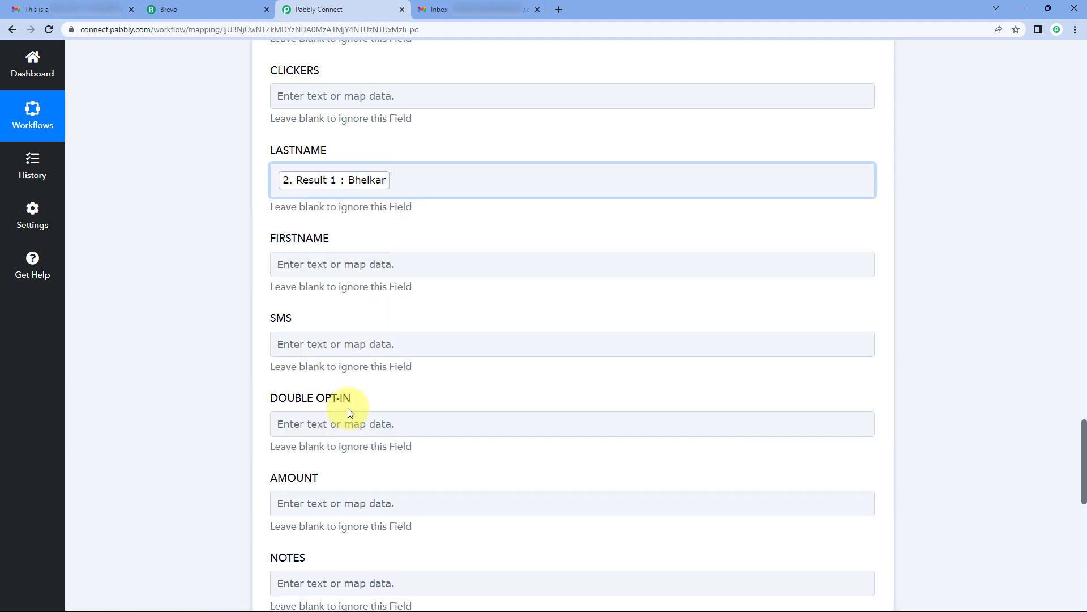
pyautogui.click(374, 158)
# Step: Map the Brevo contact's FIRSTNAME field to Result 0 of the Text Formatter step
pyautogui.scroll(-2, 244, 167)
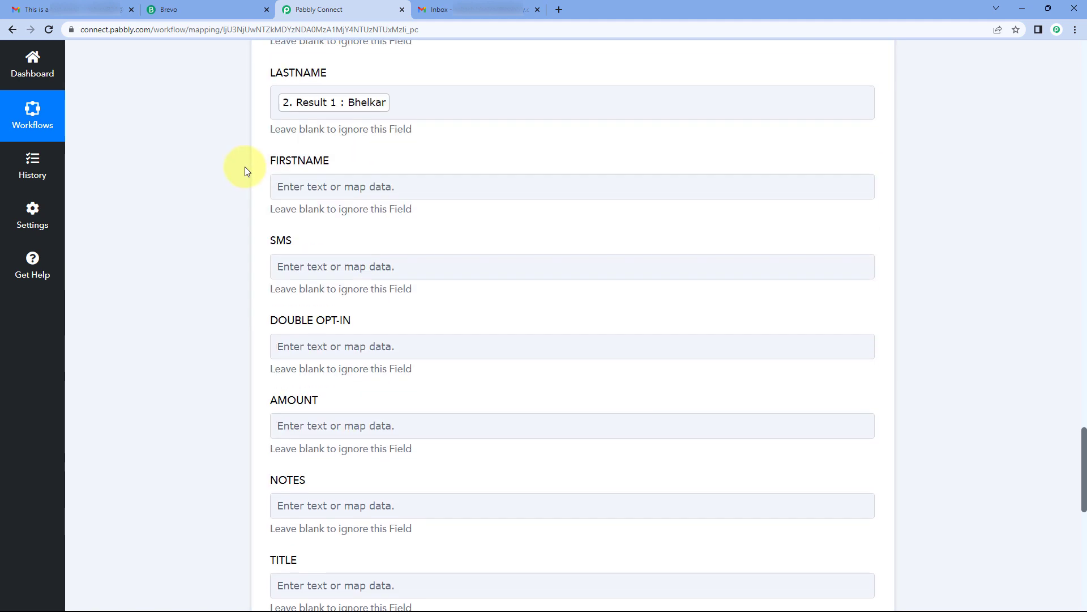
pyautogui.click(286, 154)
pyautogui.click(369, 304)
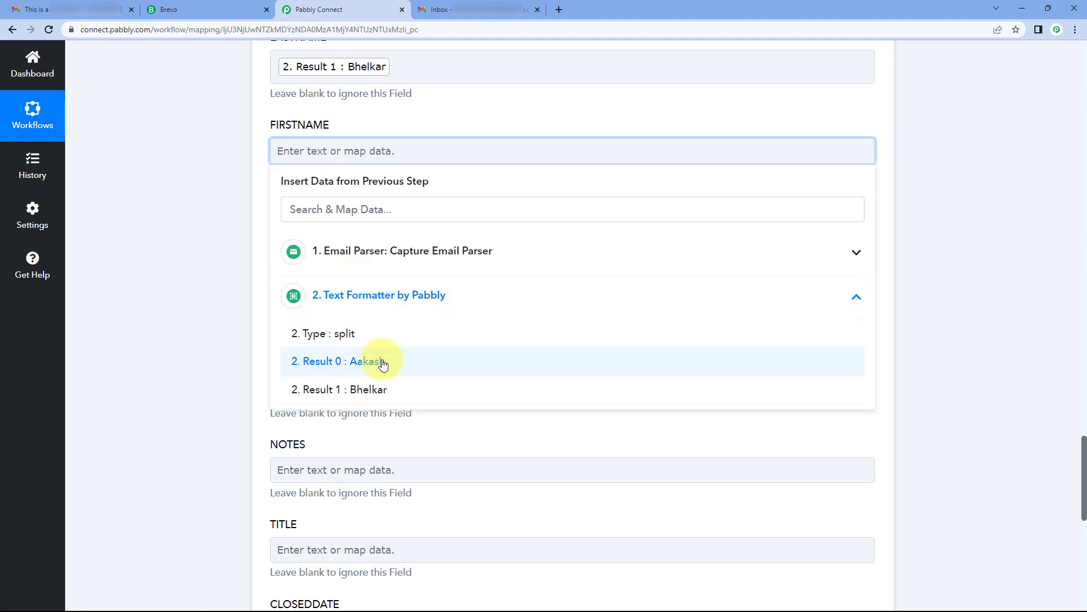
pyautogui.click(376, 359)
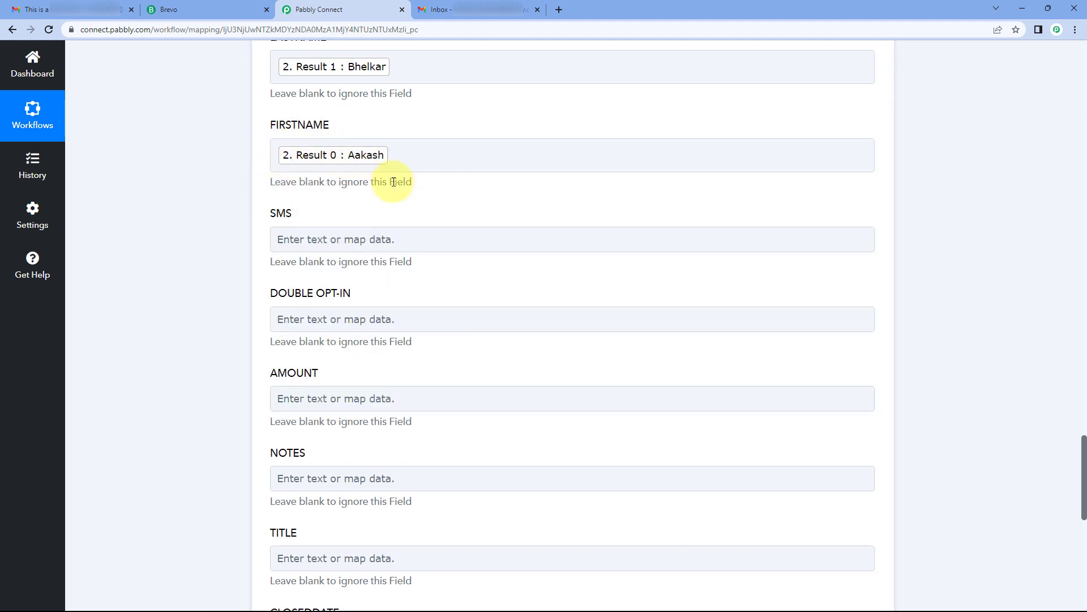
# Step: Leave the remaining optional fields blank, save the Brevo step and send a test request to create the contact
pyautogui.scroll(-1, 268, 204)
pyautogui.scroll(-4, 256, 186)
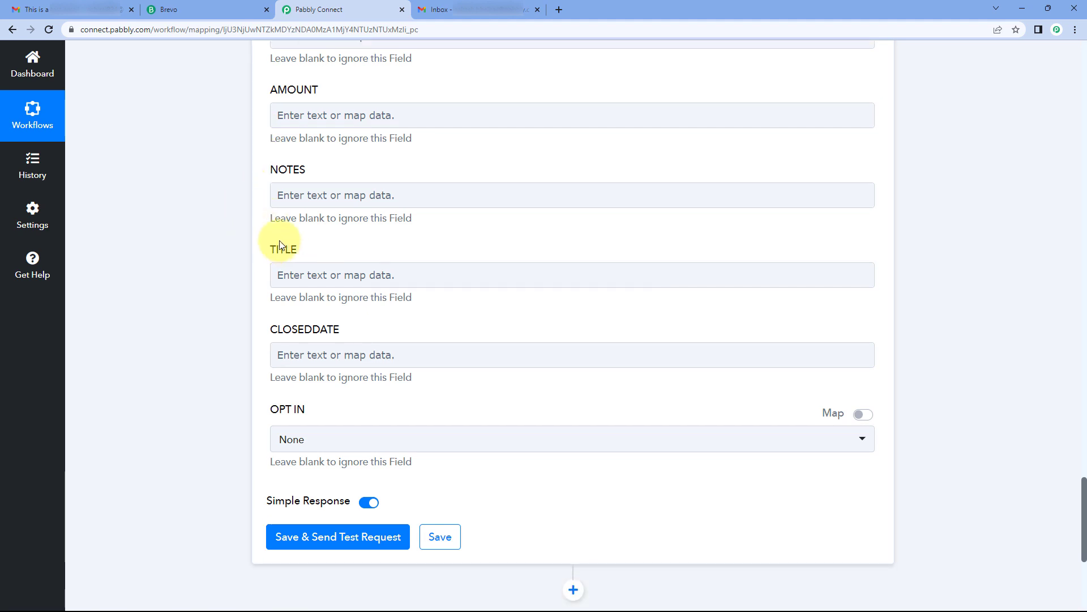
pyautogui.click(311, 116)
pyautogui.scroll(-1, 278, 260)
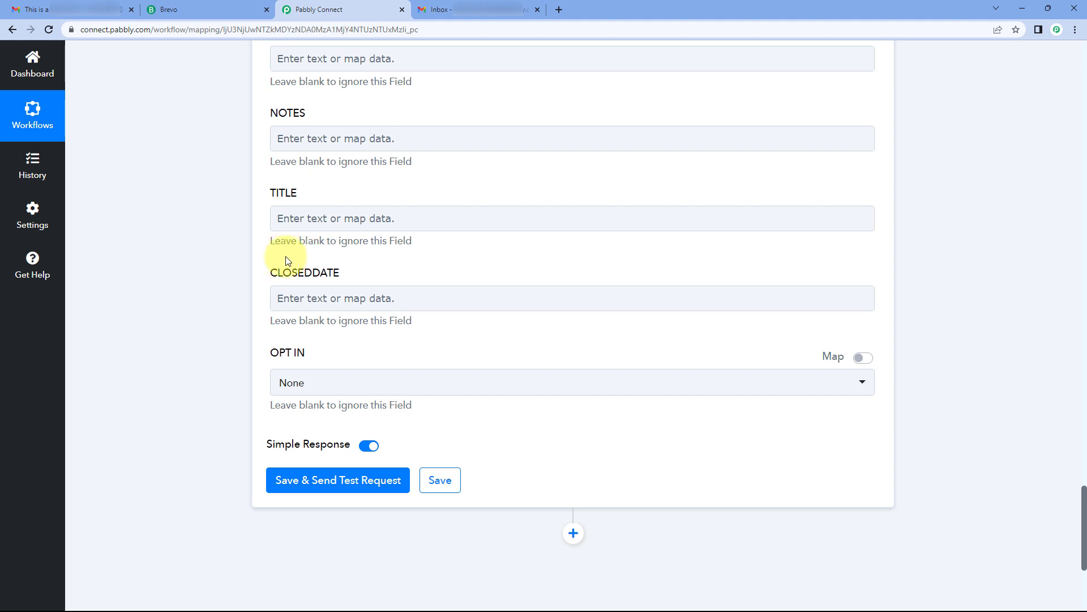
pyautogui.scroll(-2, 395, 258)
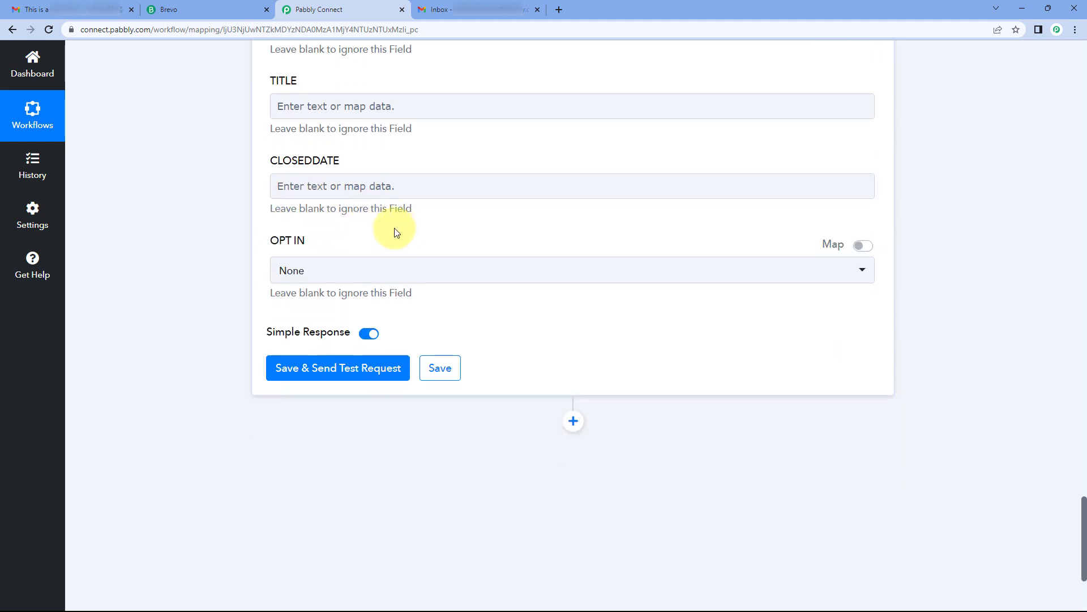
pyautogui.click(332, 371)
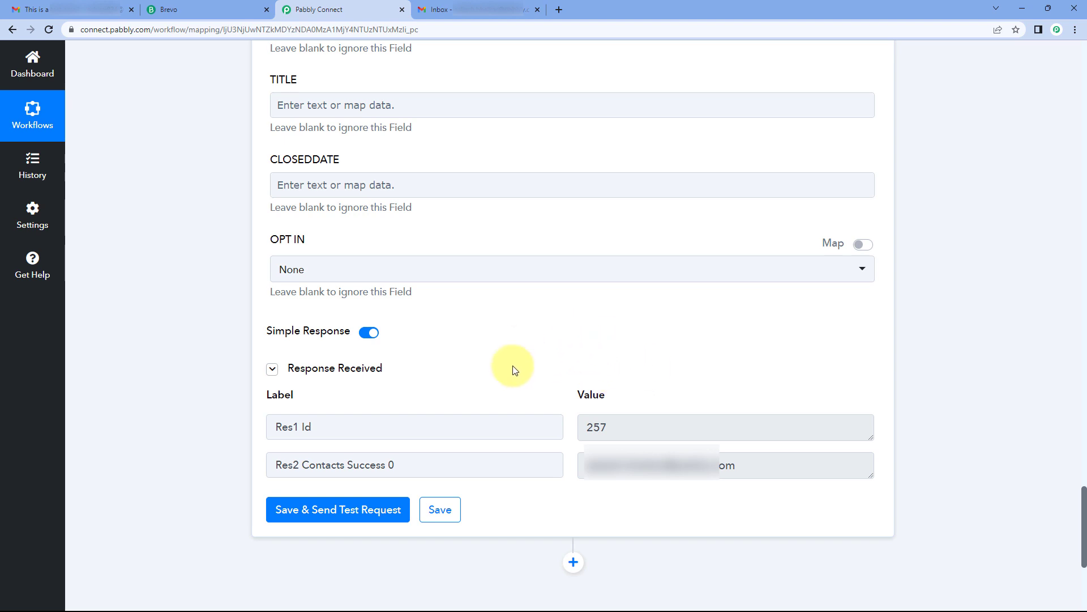
pyautogui.scroll(12, 546, 309)
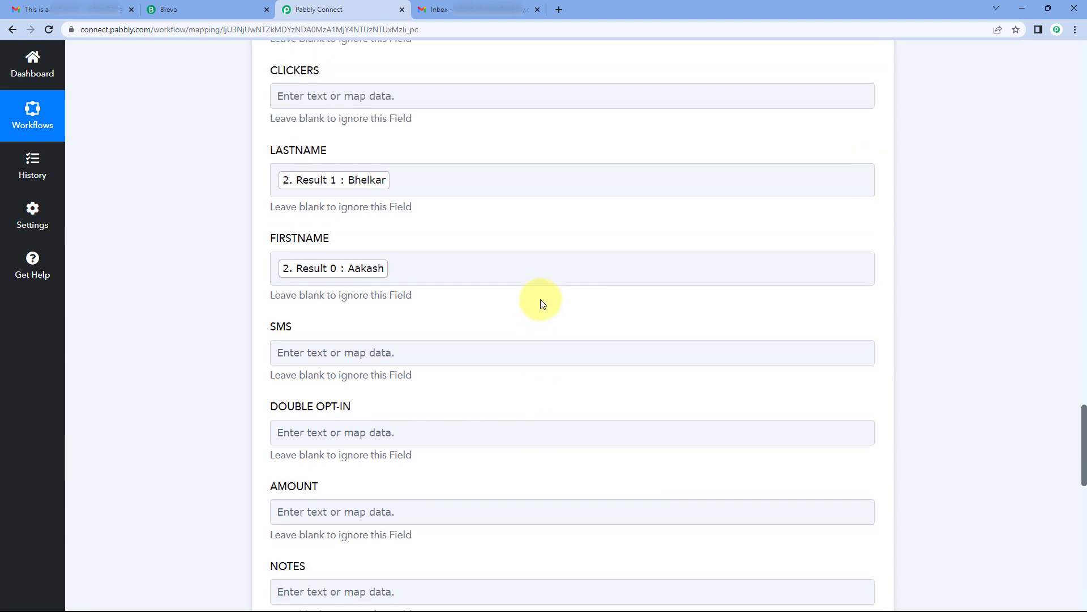
# Step: Review the Brevo step's mapped contact fields against the sender of the test email in Gmail, returning to Pabbly Connect
pyautogui.scroll(4, 490, 242)
pyautogui.scroll(3, 494, 218)
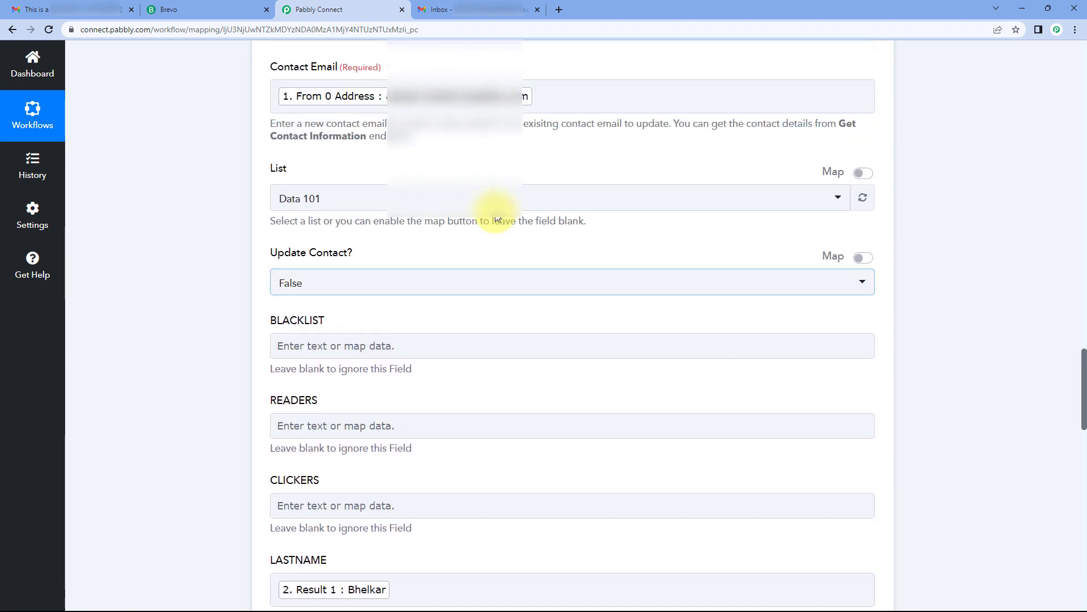
pyautogui.click(77, 5)
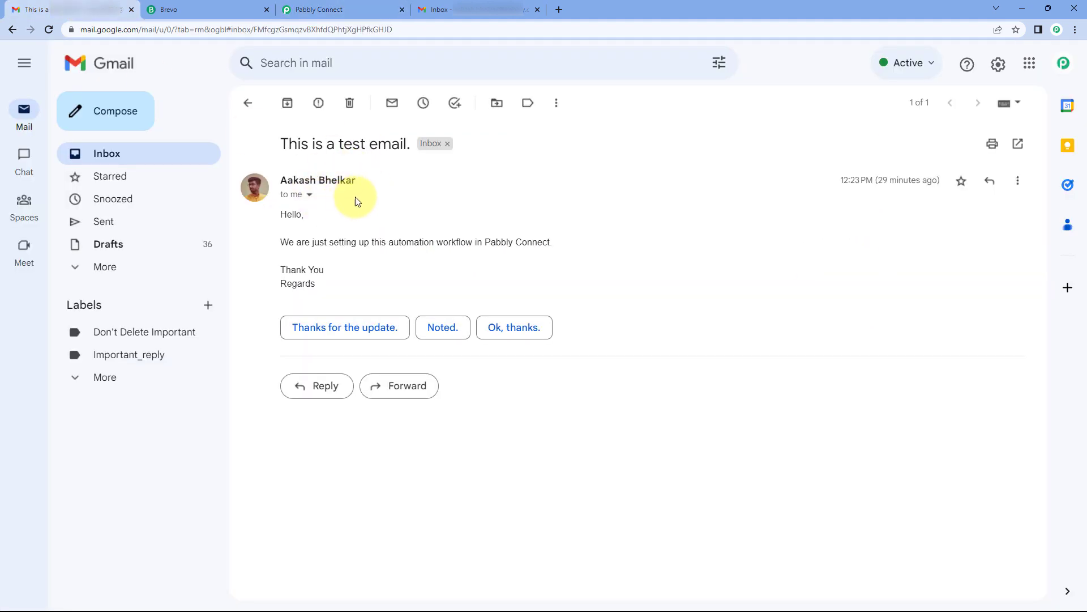
pyautogui.click(349, 6)
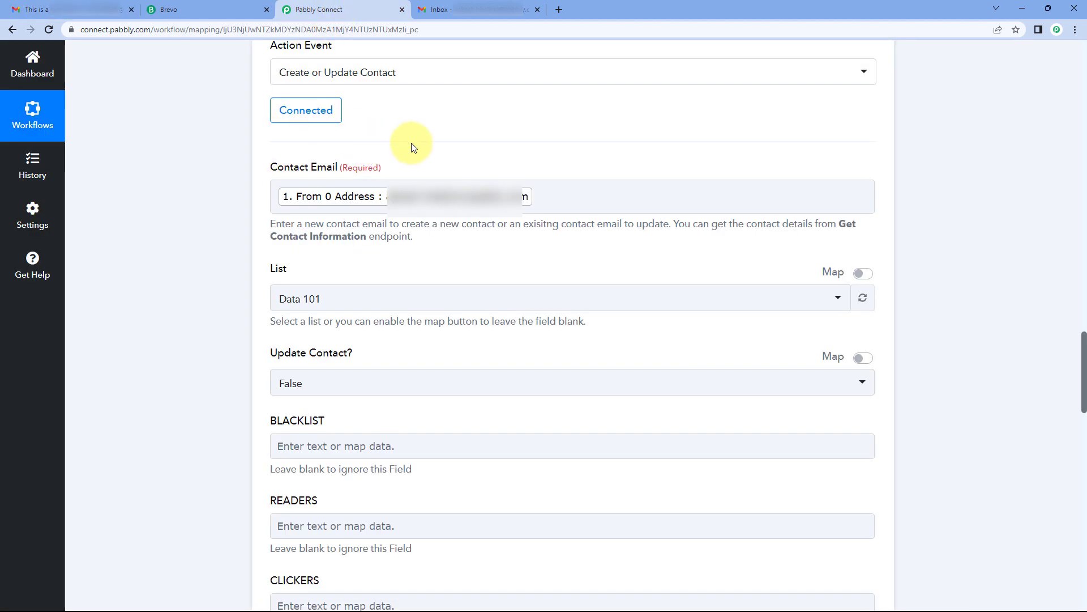
# Step: Switch to Brevo, open the newly added contact from the Contacts list and check its name and email
pyautogui.click(225, 9)
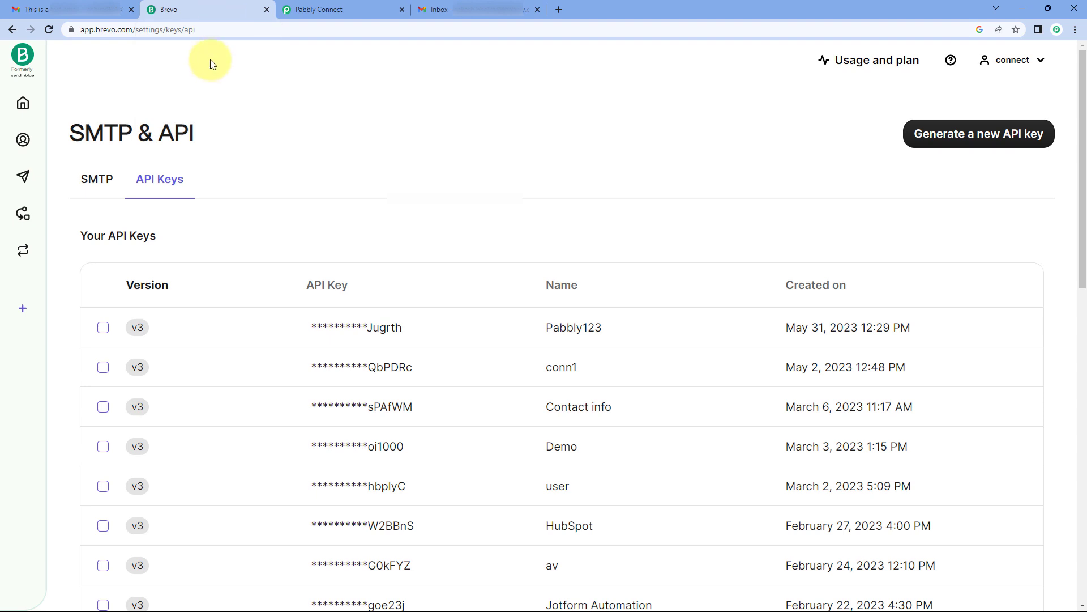
pyautogui.click(23, 139)
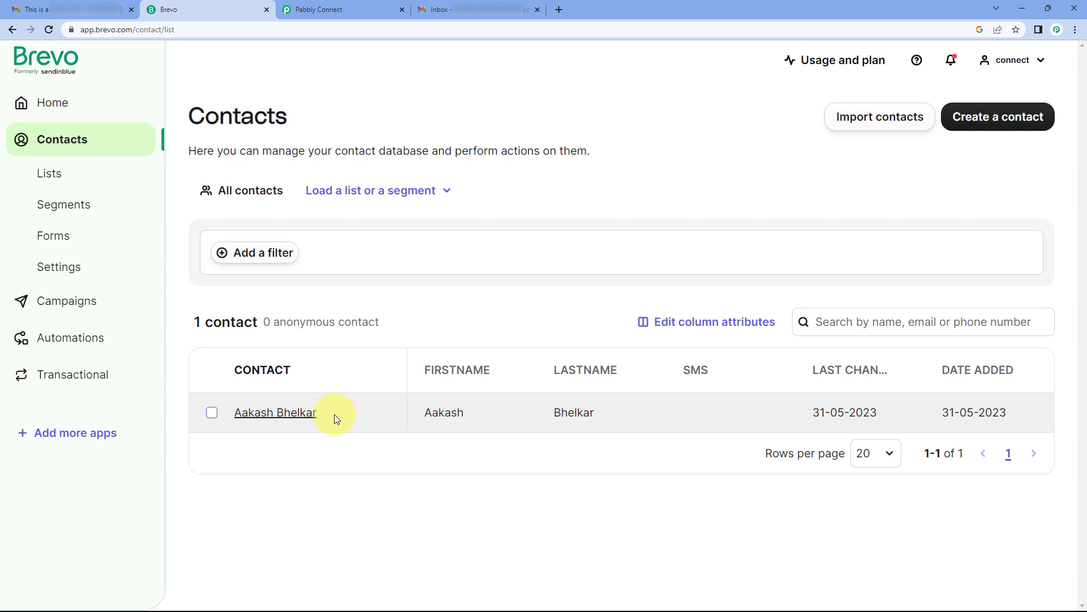
pyautogui.click(305, 413)
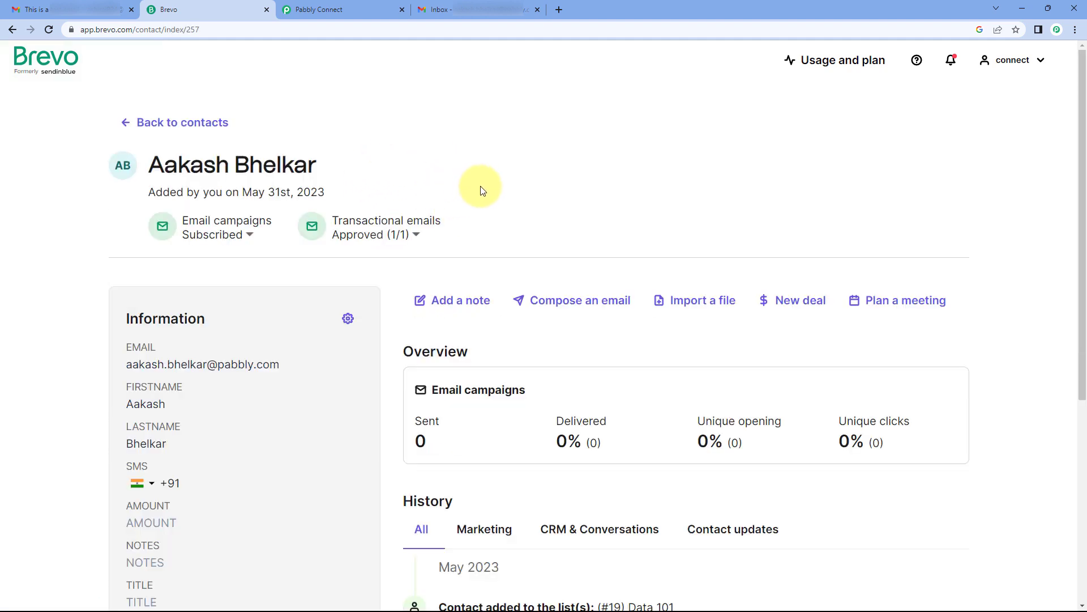
pyautogui.moveTo(339, 165); pyautogui.dragTo(131, 173)
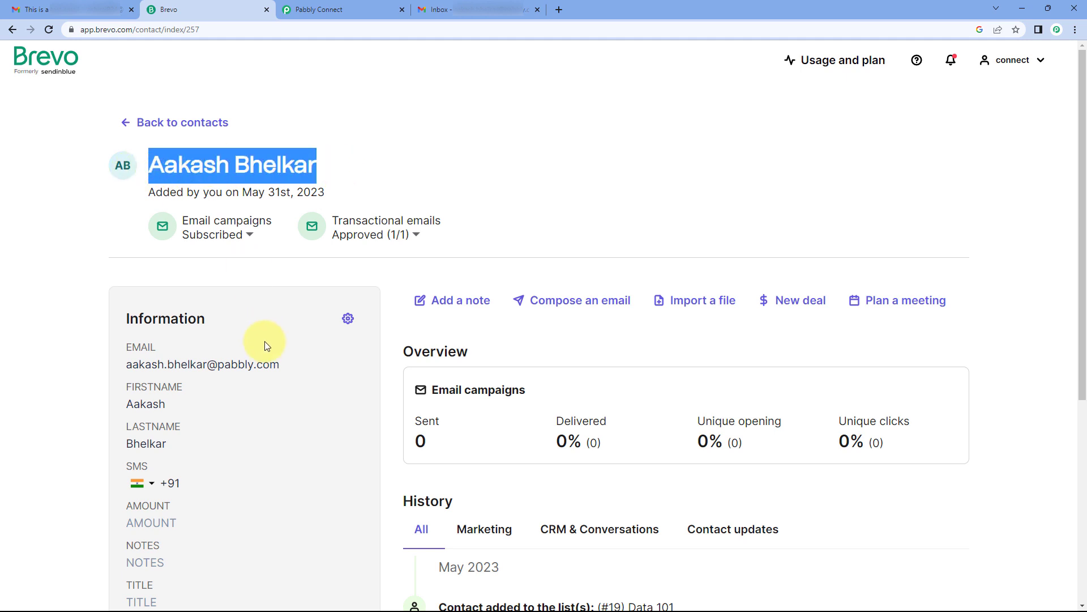
pyautogui.moveTo(299, 364); pyautogui.dragTo(122, 363)
pyautogui.click(515, 226)
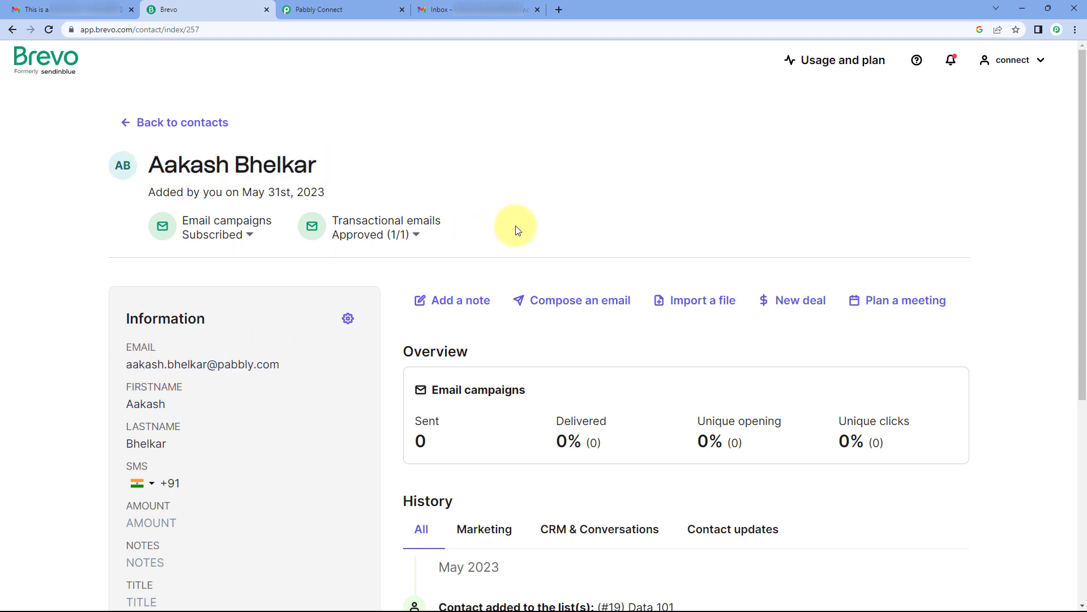
# Step: Switch back to Pabbly Connect and collapse the Brevo, Text Formatter and Email Parser steps to review the whole workflow
pyautogui.click(376, 8)
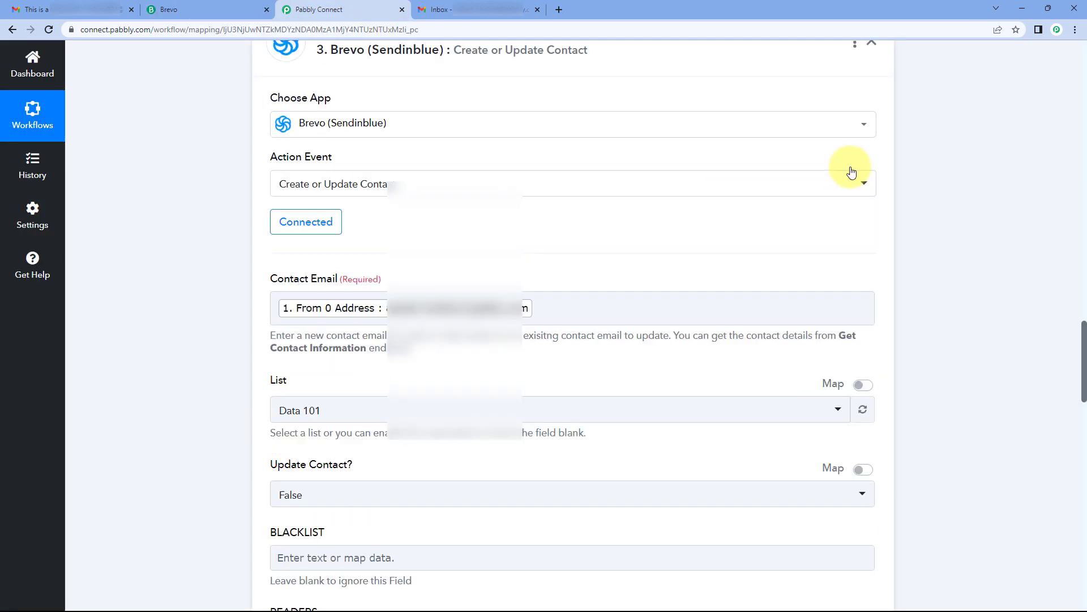
pyautogui.scroll(18, 887, 156)
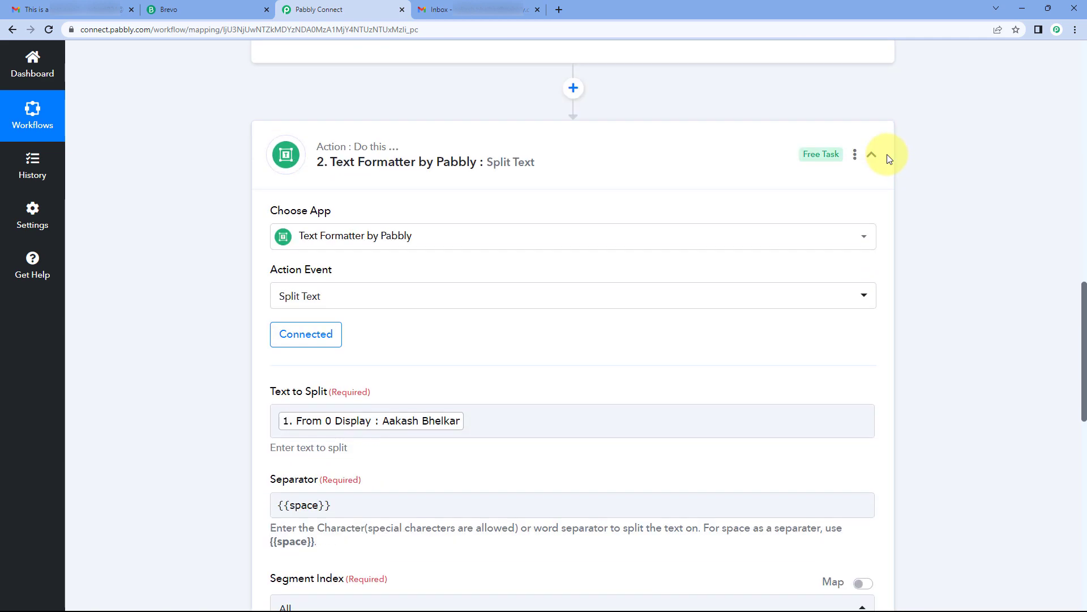
pyautogui.scroll(8, 881, 274)
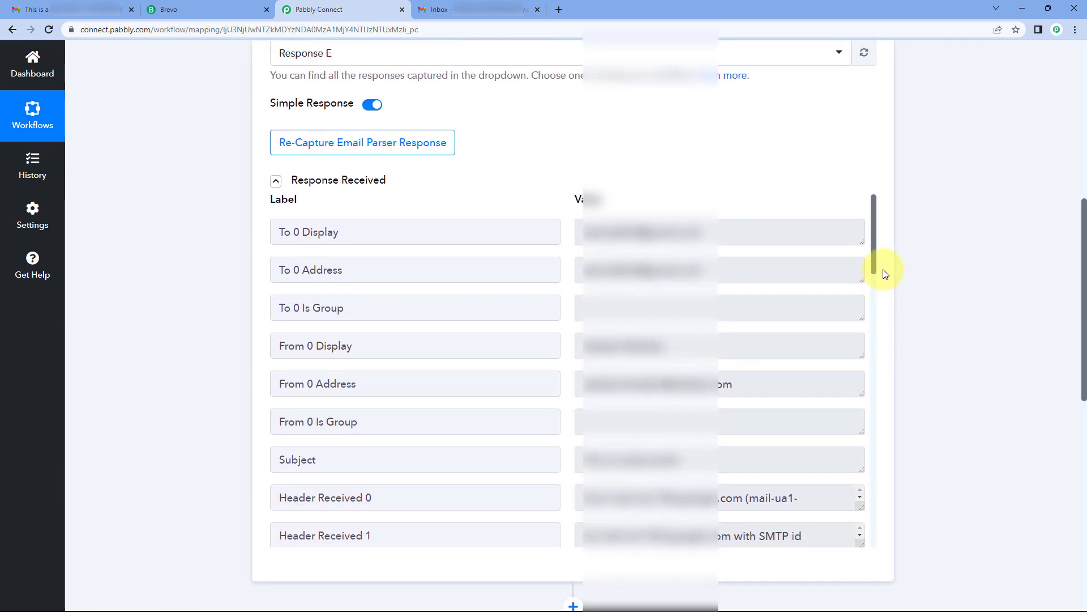
pyautogui.scroll(5, 883, 270)
pyautogui.click(871, 188)
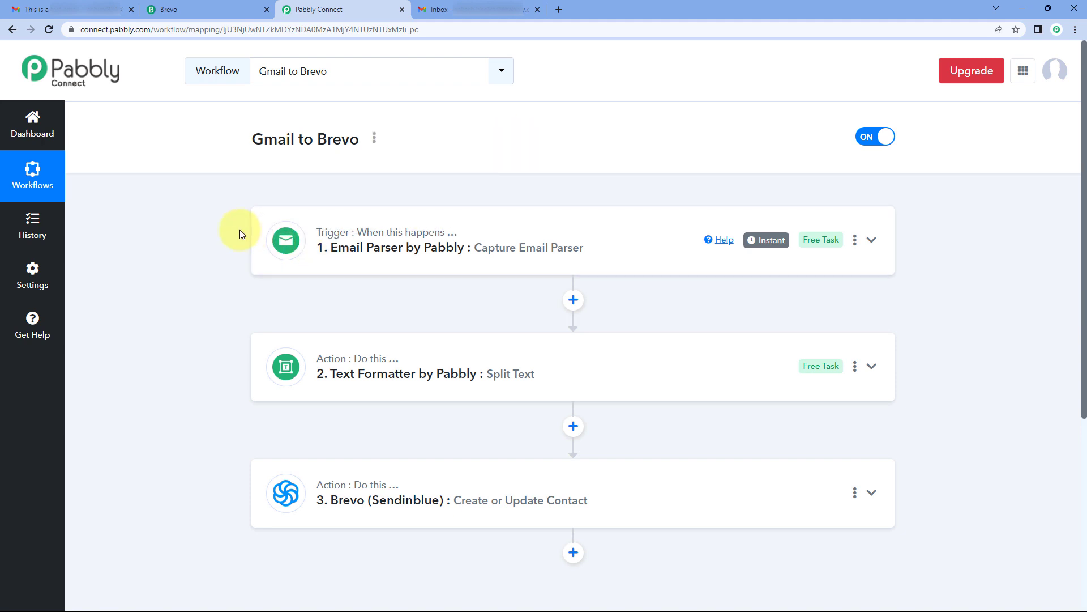
pyautogui.moveTo(338, 249)
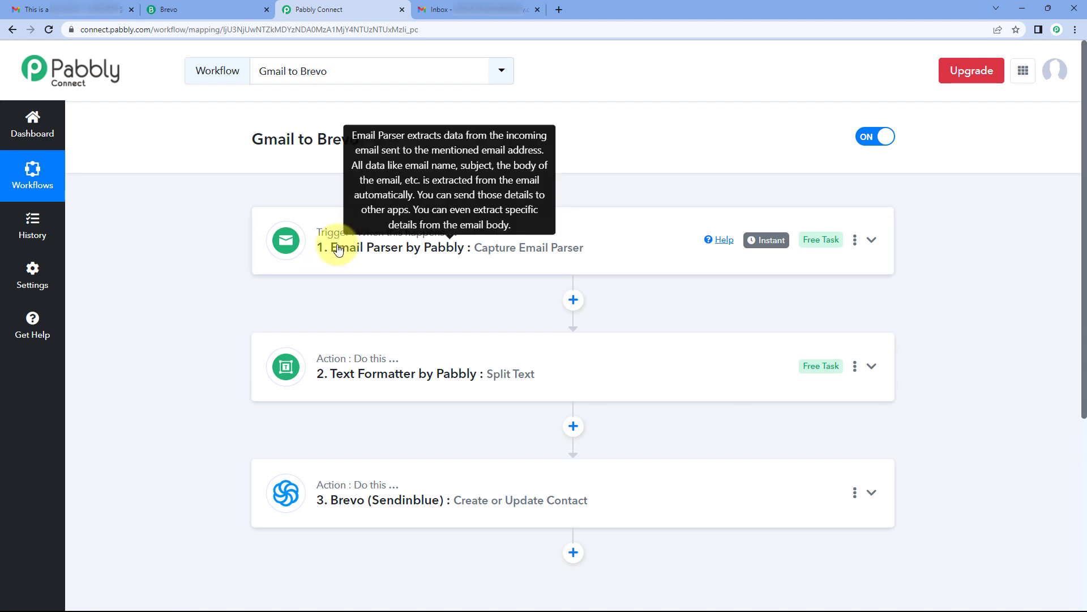